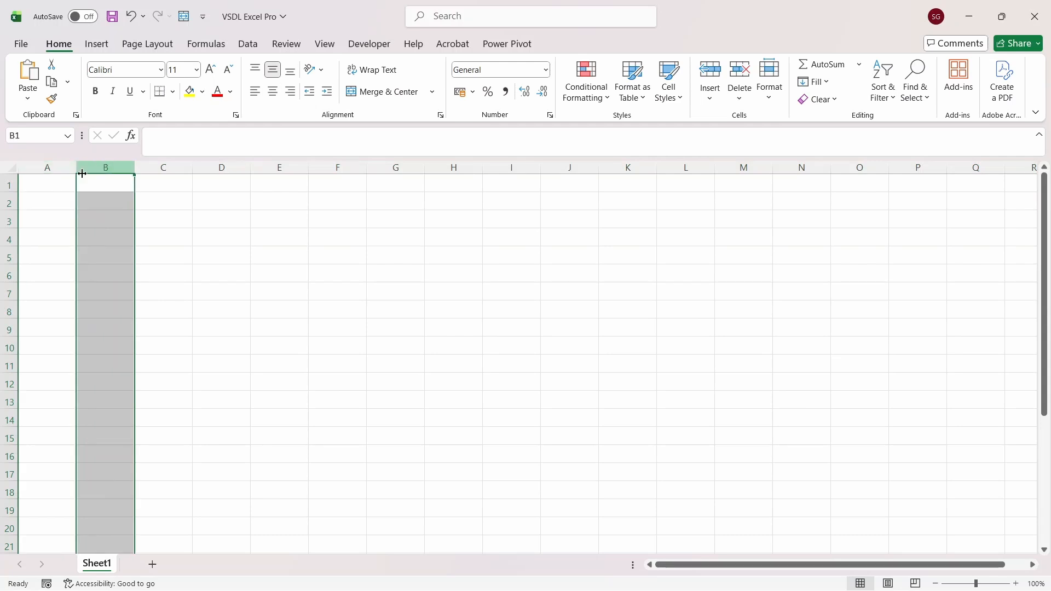
Select columns A through D, then rows 1 through 5, one at a time.
left_click(48, 168)
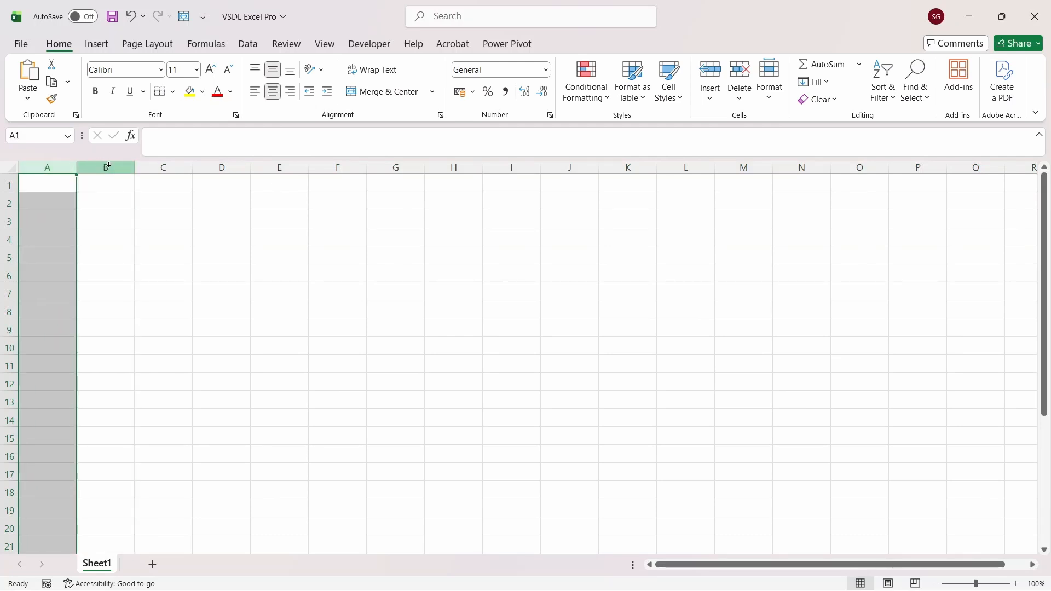
left_click(106, 166)
left_click(158, 165)
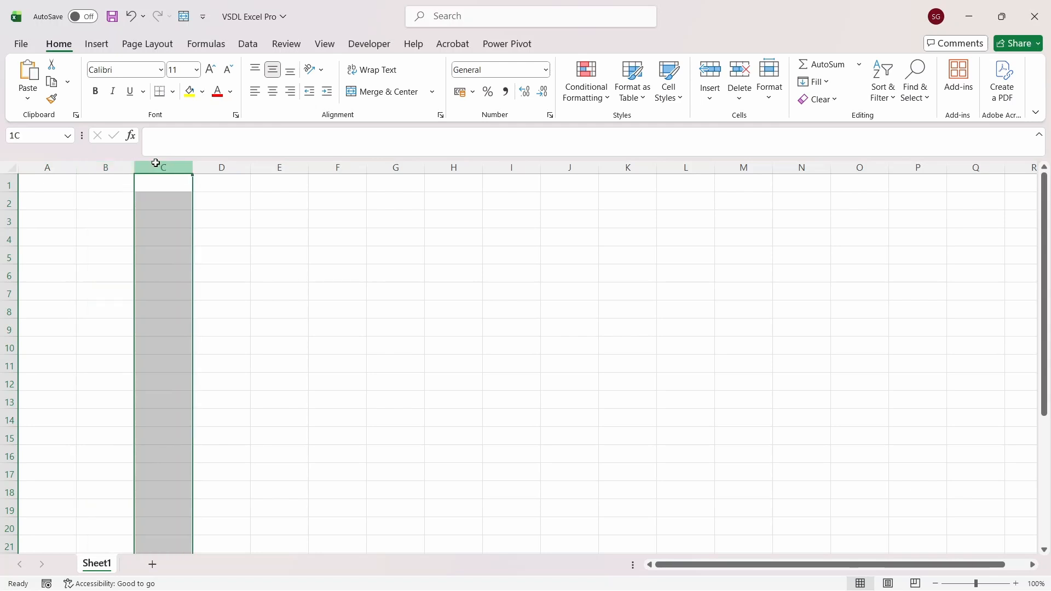
left_click(216, 165)
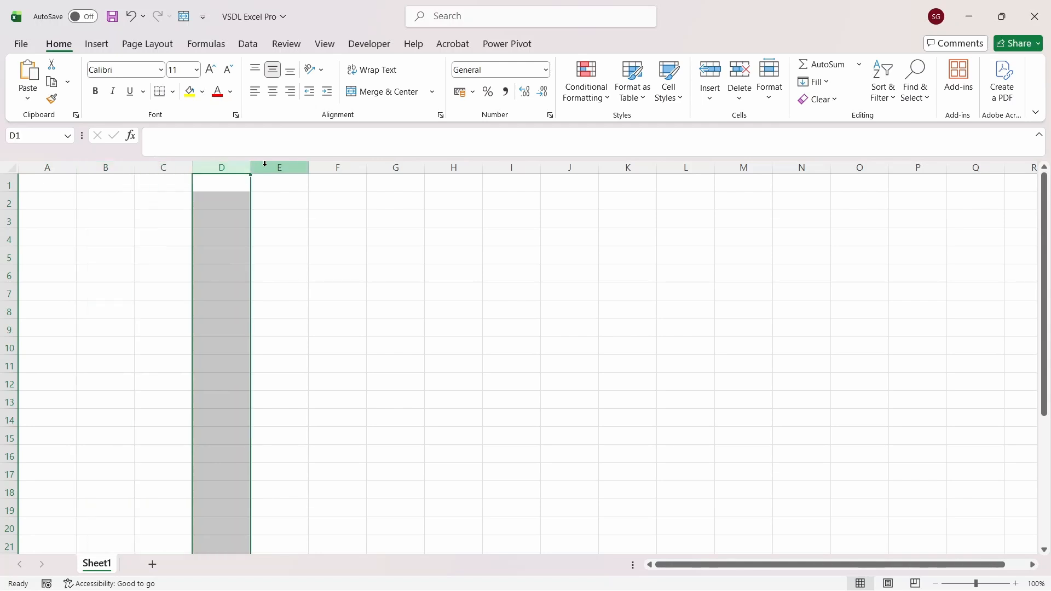
left_click(6, 186)
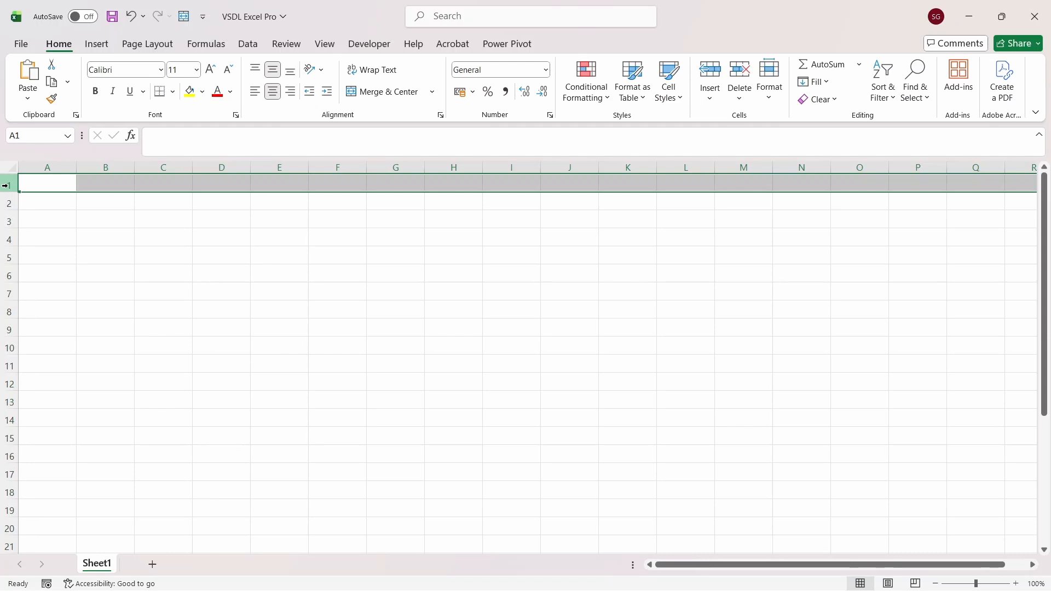
left_click(8, 203)
left_click(9, 220)
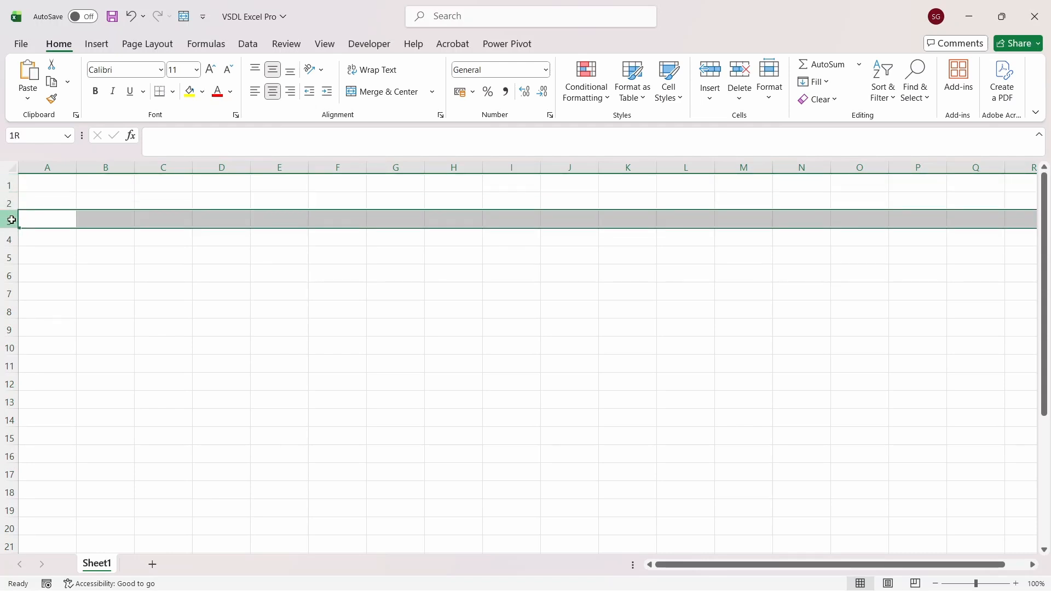
left_click(10, 239)
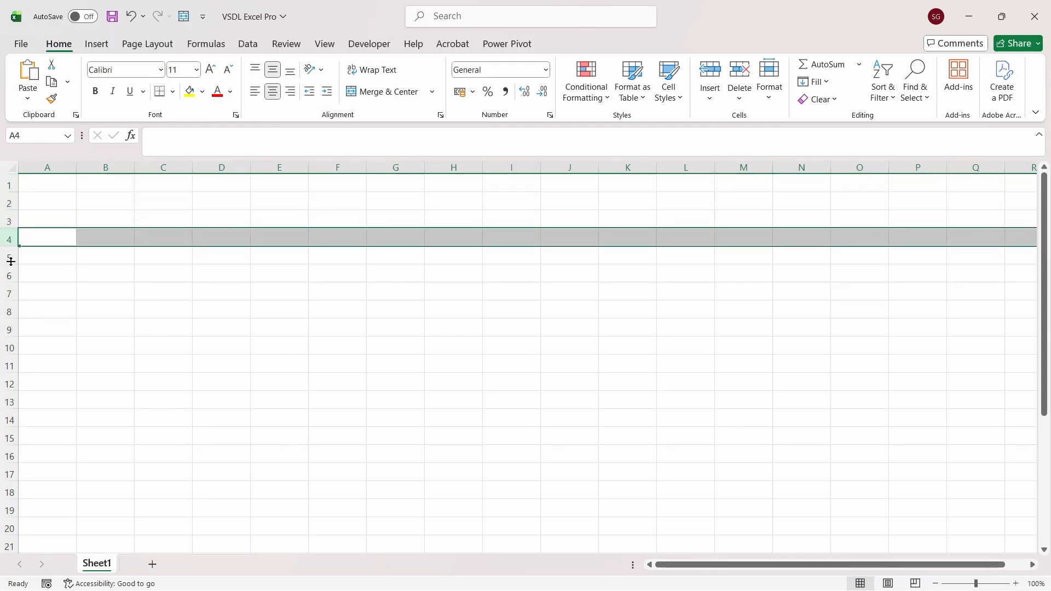
left_click(9, 258)
key("ctrl+Home")
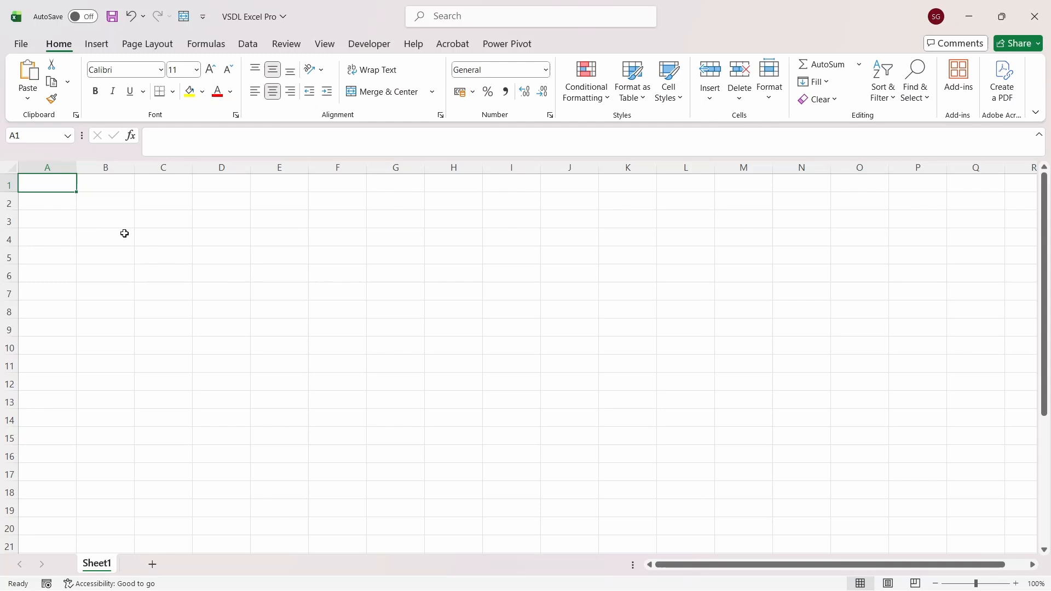
Point out cells C4 and A1, then reselect column A, row 1 and column C.
left_click(165, 230)
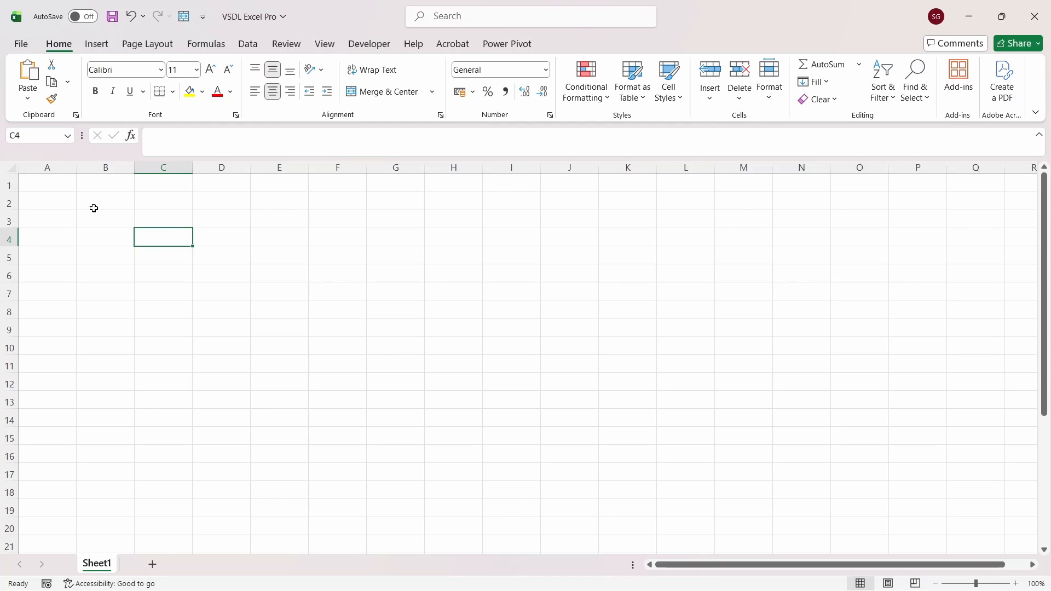
left_click(50, 186)
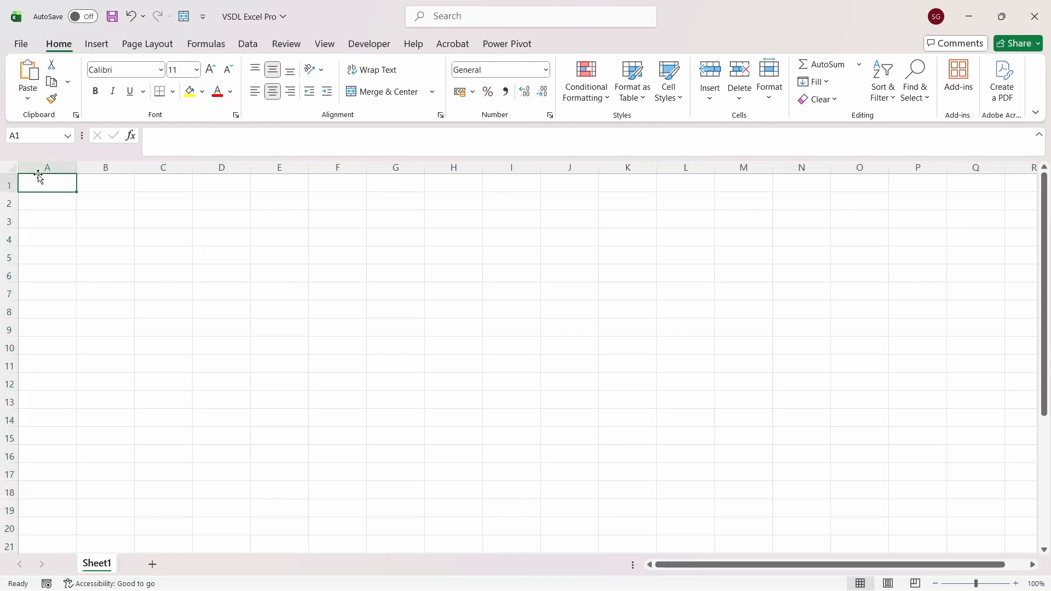
left_click(48, 165)
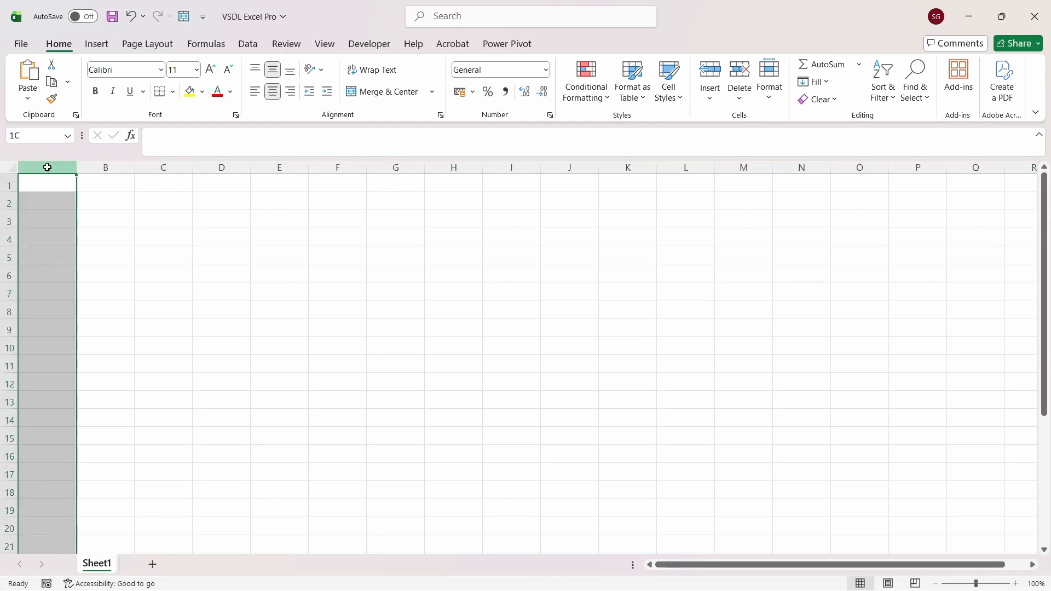
left_click(4, 184)
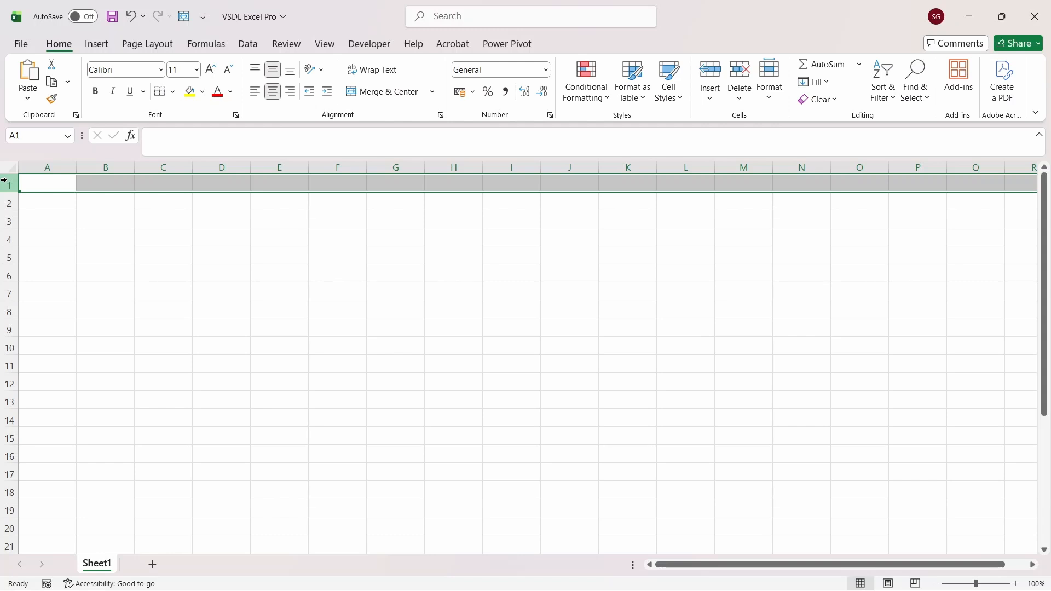
left_click(175, 165)
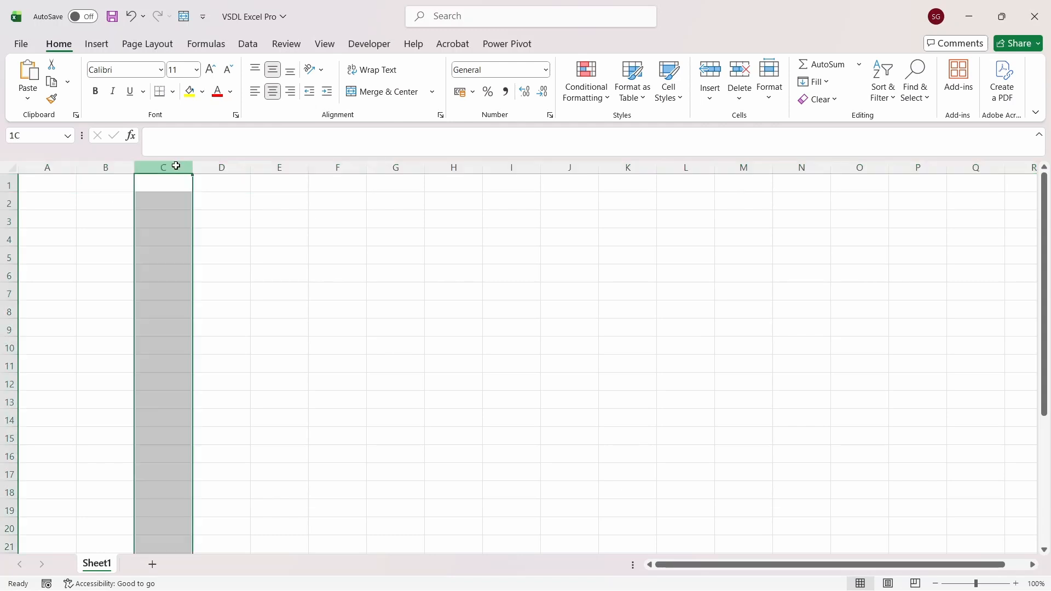
Label cell A1 with the text 'A1' and shade it grey.
left_click(61, 180)
type("A1")
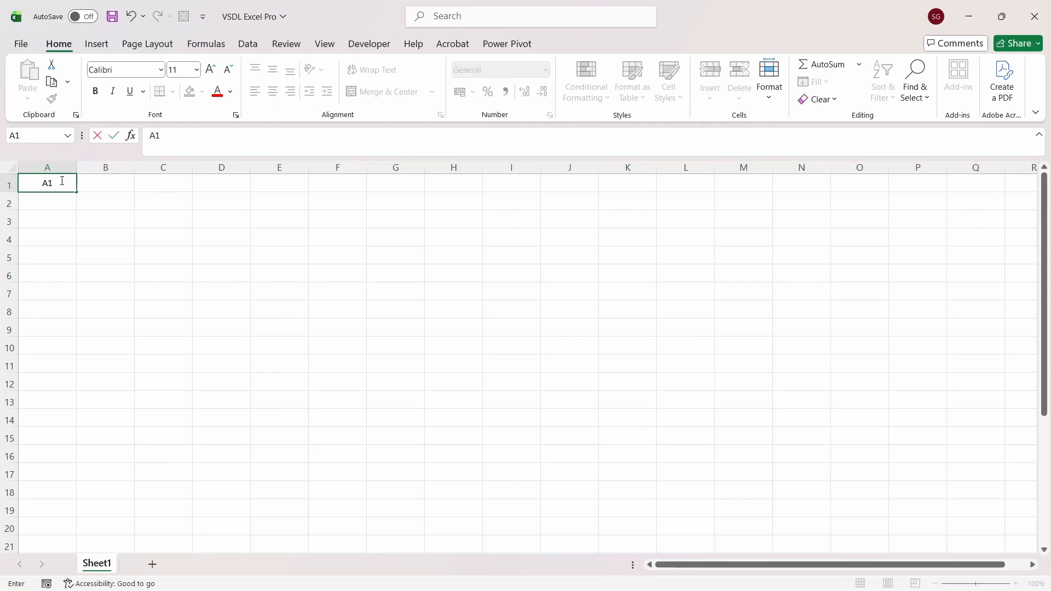
key("Tab")
left_click(61, 180)
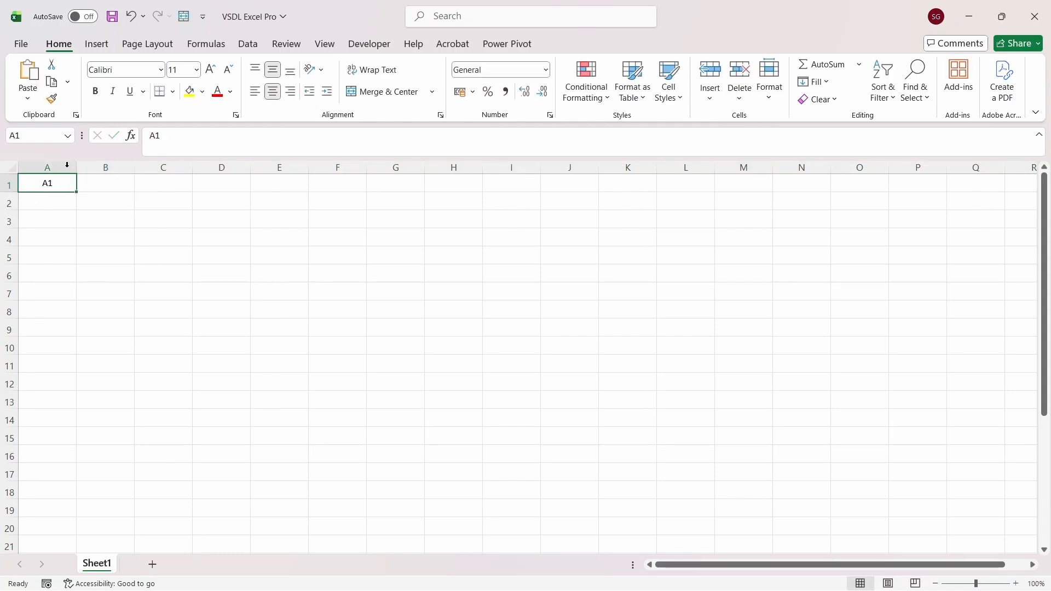
left_click(205, 95)
left_click(191, 182)
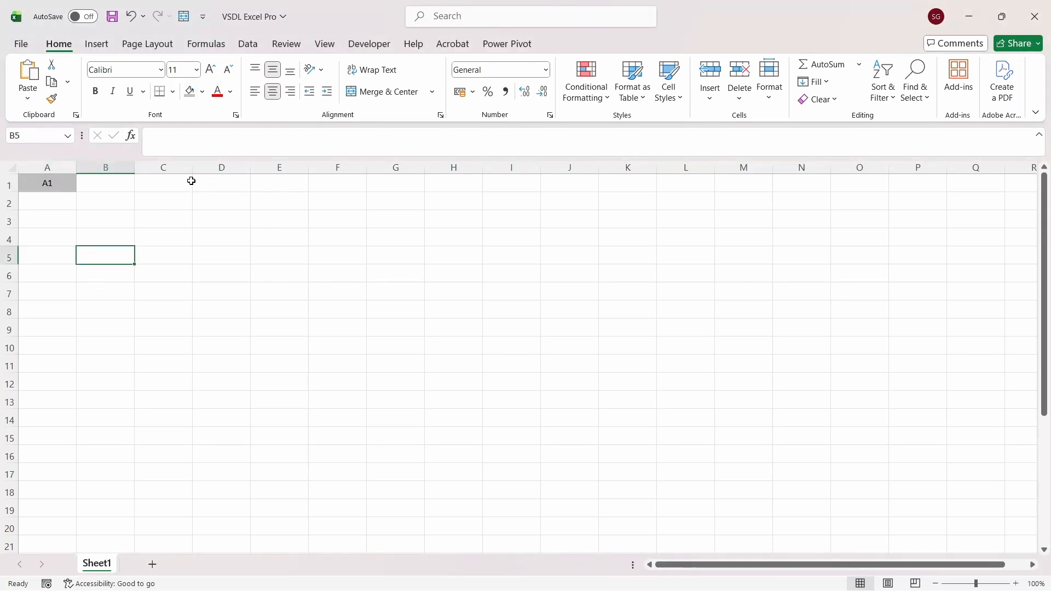
Show that A1 lies where column A meets row 1.
left_click(66, 183)
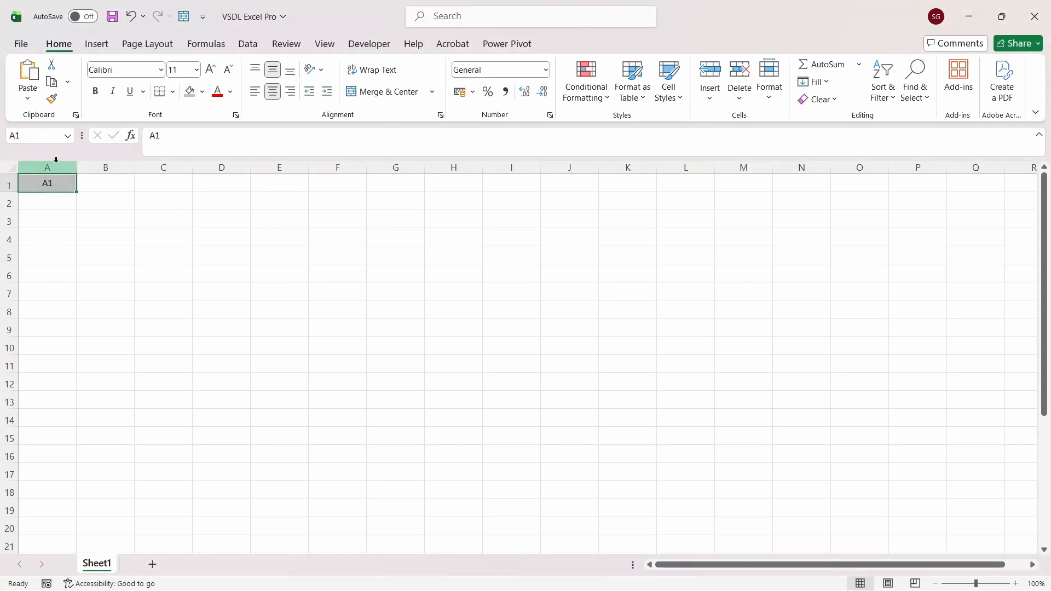
left_click(52, 165)
left_click(9, 184)
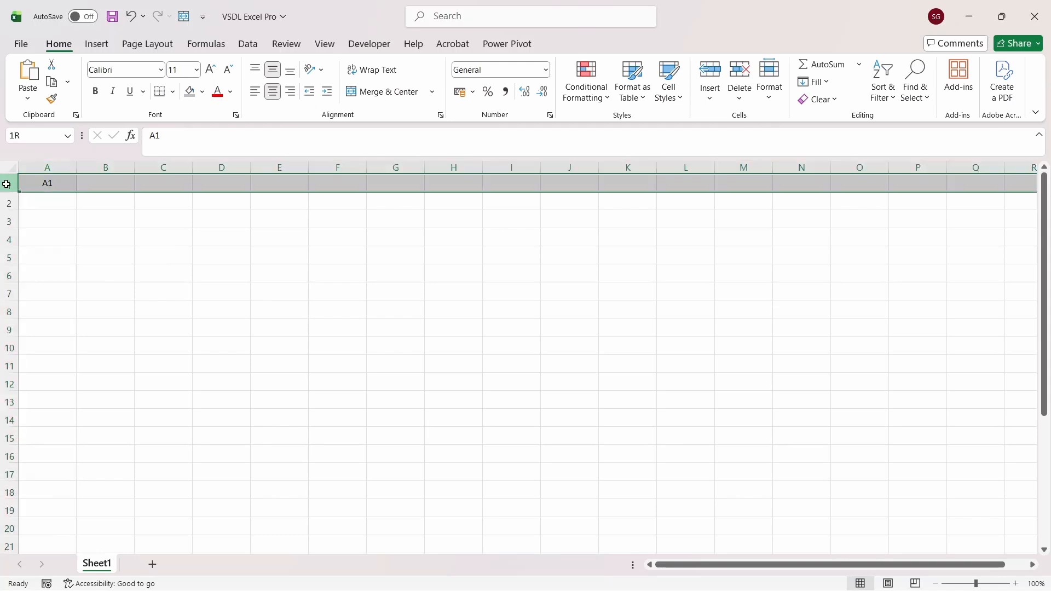
left_click(42, 183)
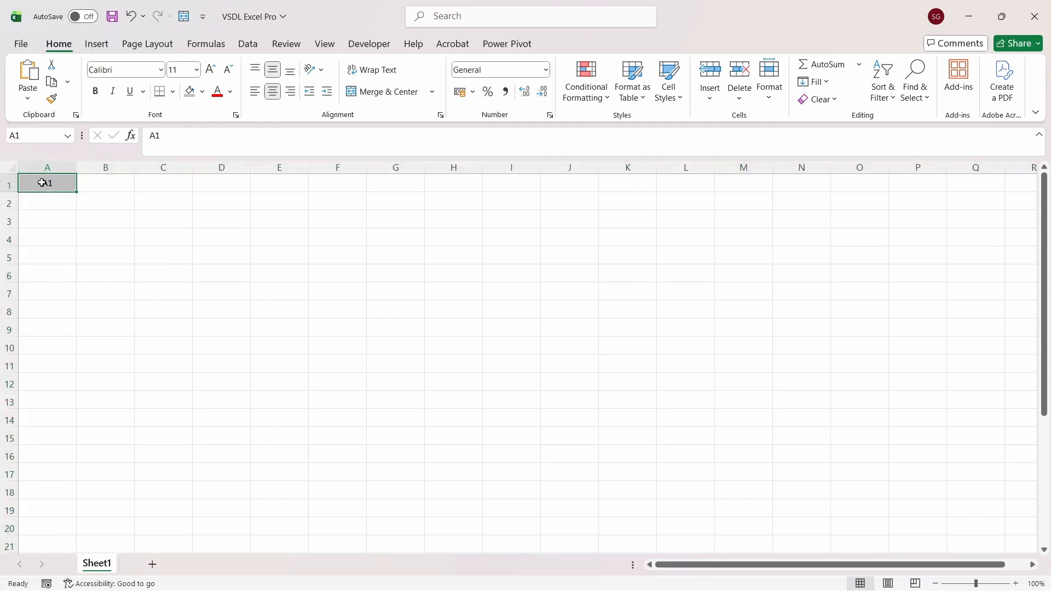
Label cell D5 with the text 'D5'.
left_click(229, 256)
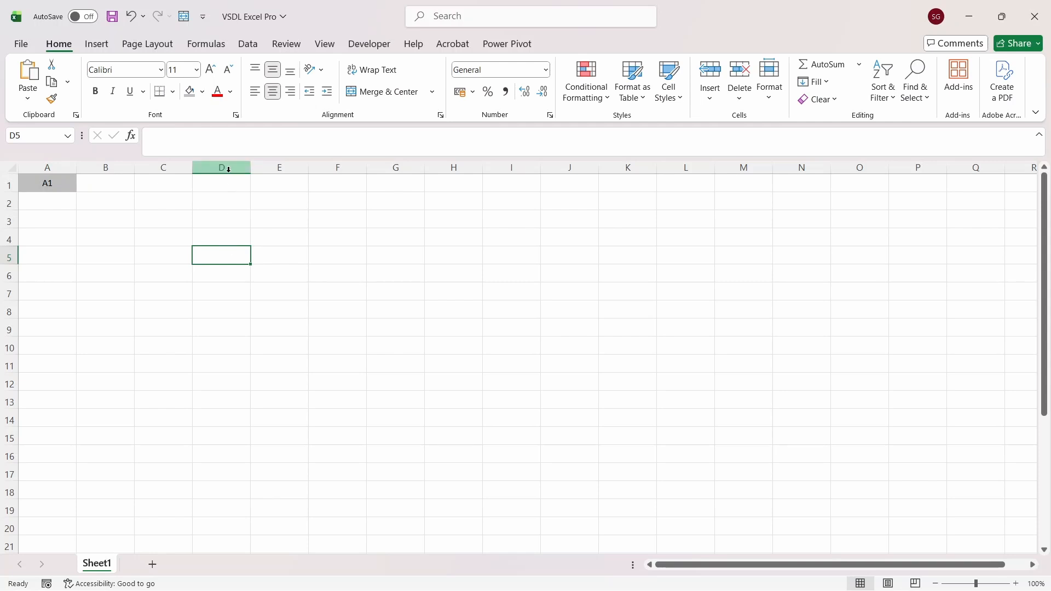
type("D5")
key("Tab")
key("shift+Tab")
Point out column D, row 5 and cell D5, then compare with C4 and A1.
left_click(227, 163)
left_click(4, 258)
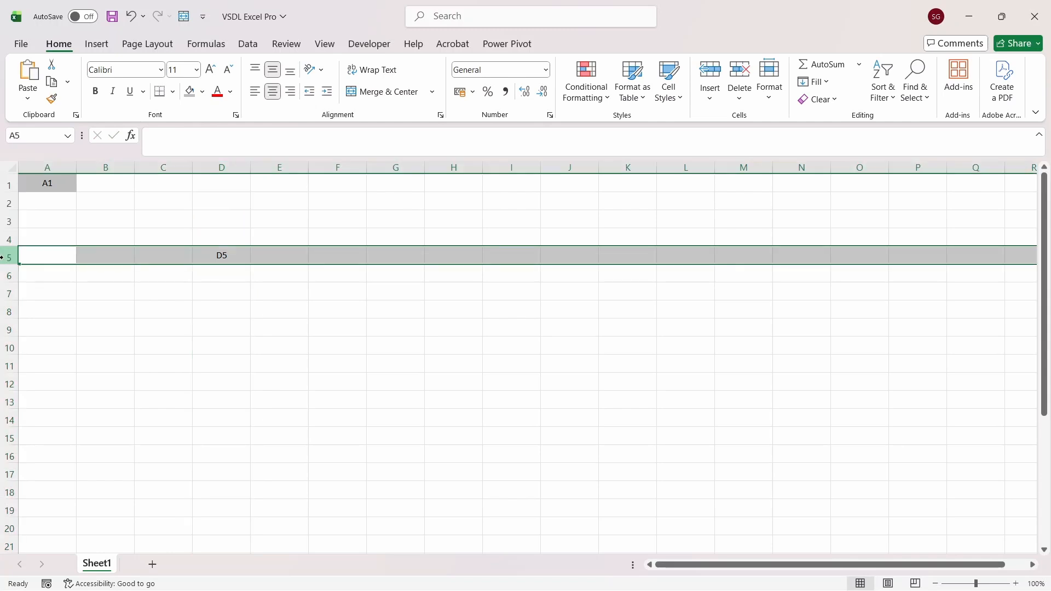
left_click(225, 255)
left_click(147, 239)
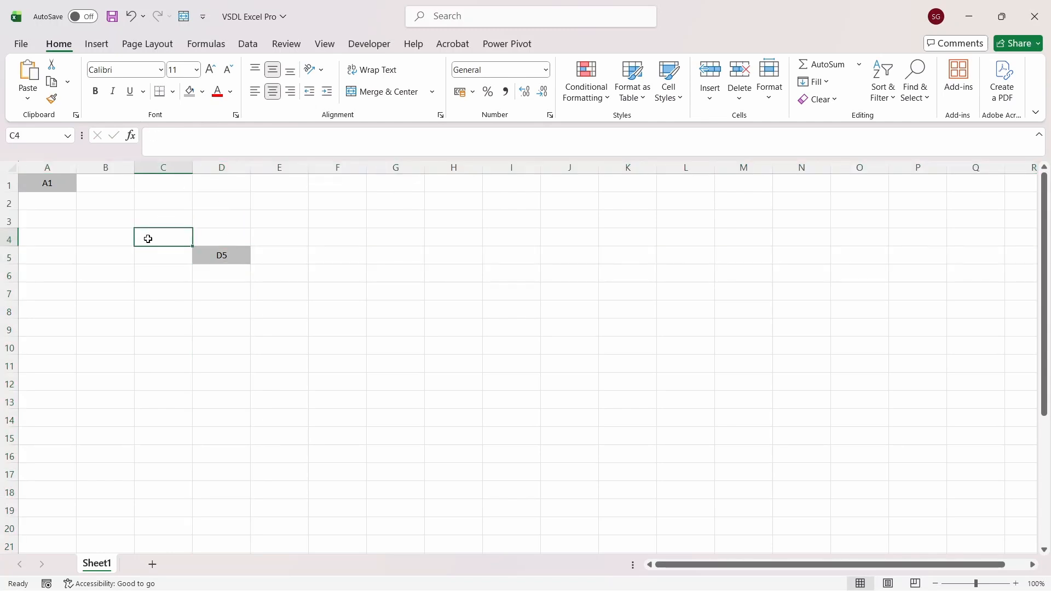
left_click(64, 187)
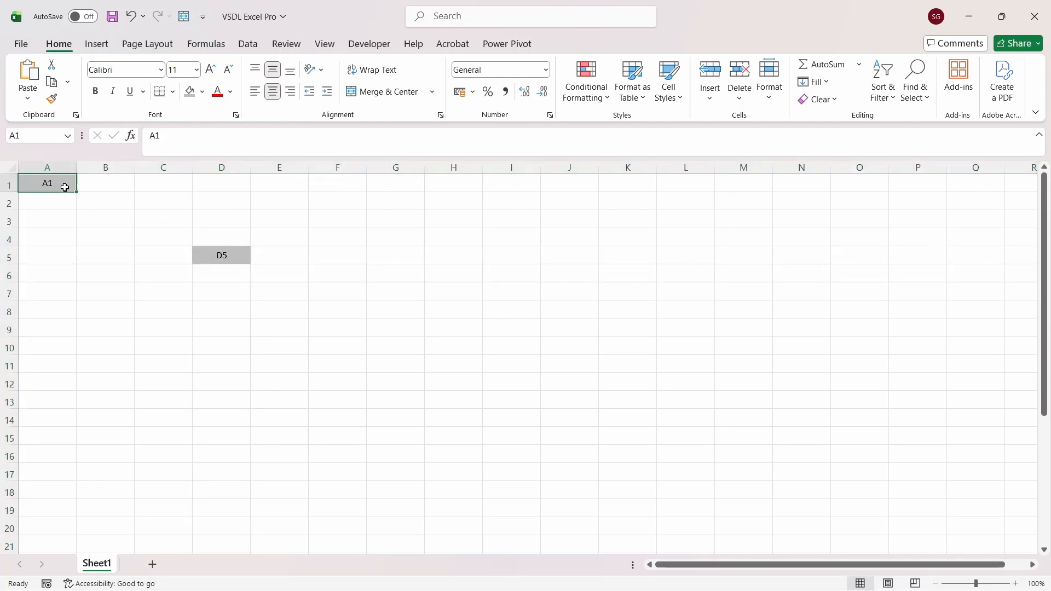
left_click(227, 253)
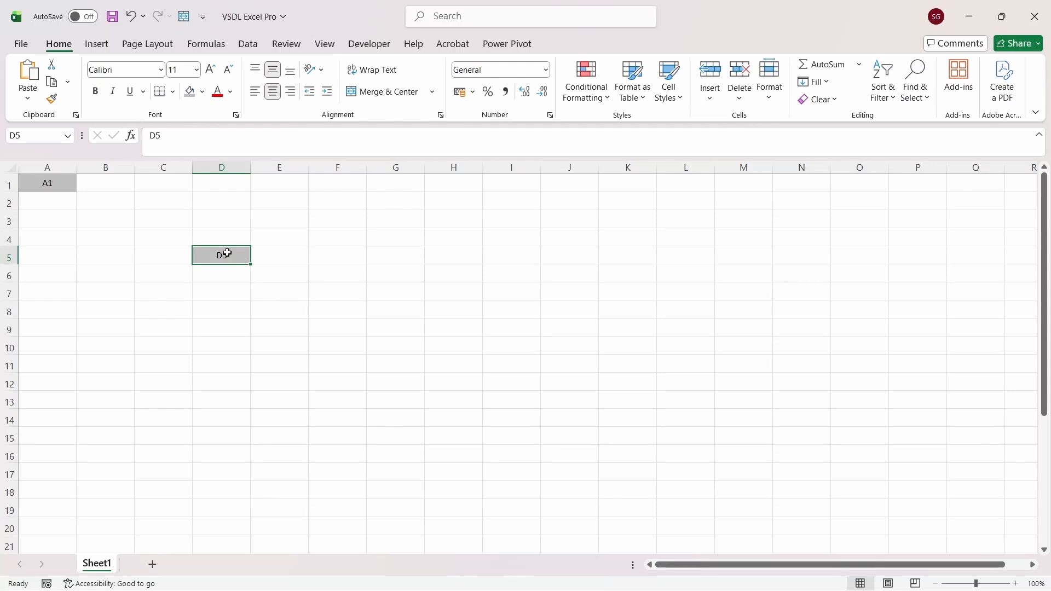
Enter 'I9' in cell I9, centre it horizontally and vertically, and shade it grey.
key("ctrl+Home")
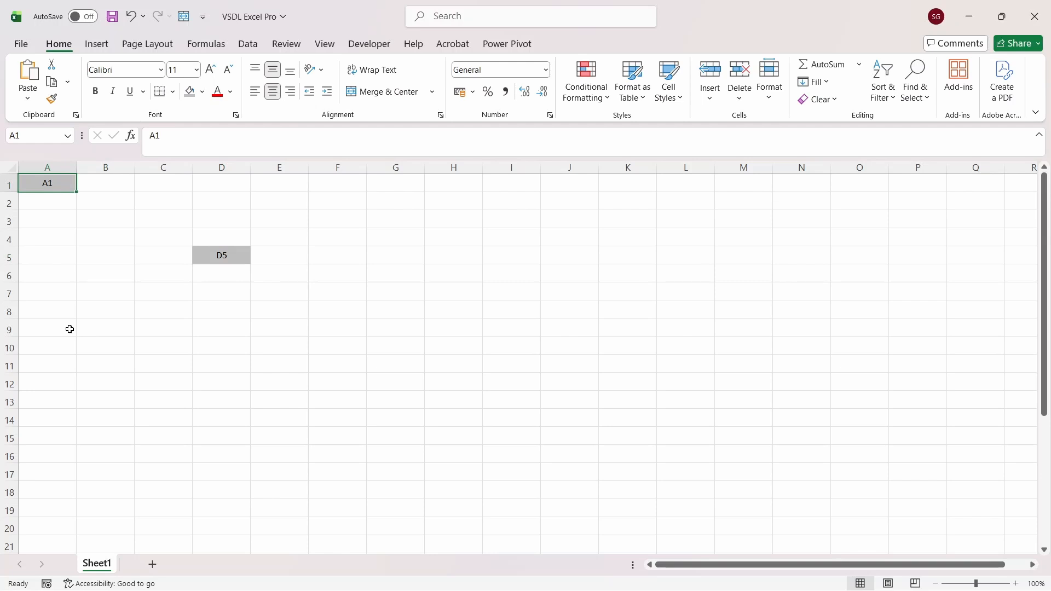
left_click(524, 184)
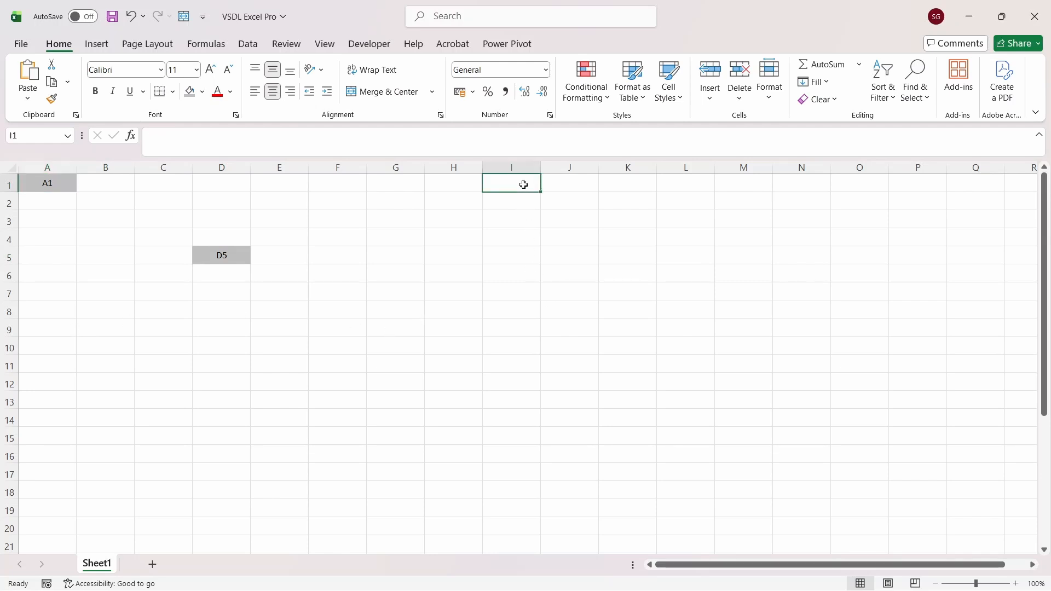
key("Down")
key("Down")
key("Down")
key("Down")
key("Down")
key("Down")
key("Down")
key("Down")
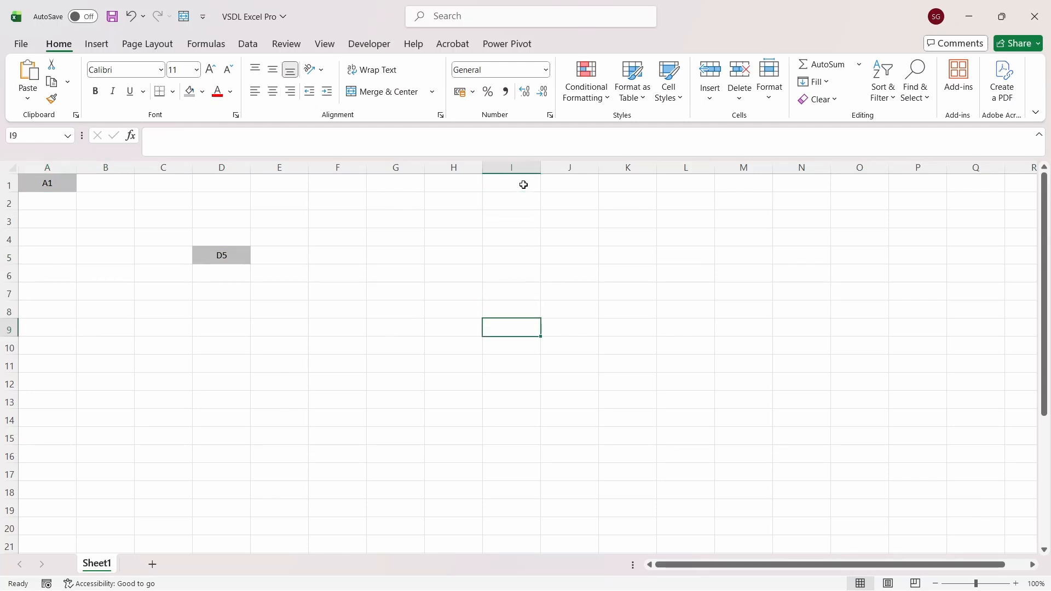
type("I9")
key("Tab")
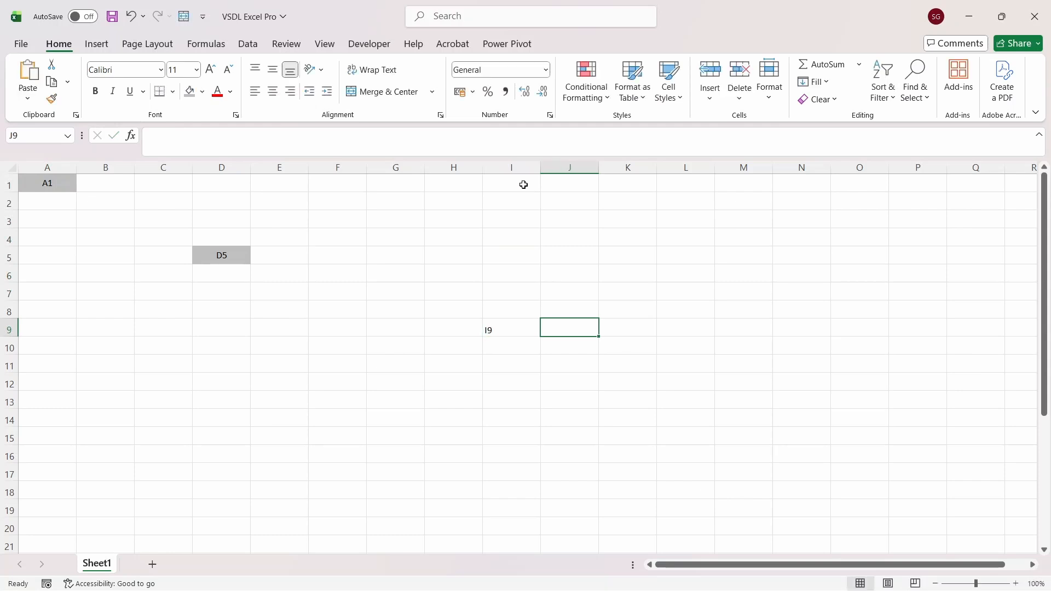
key("Left")
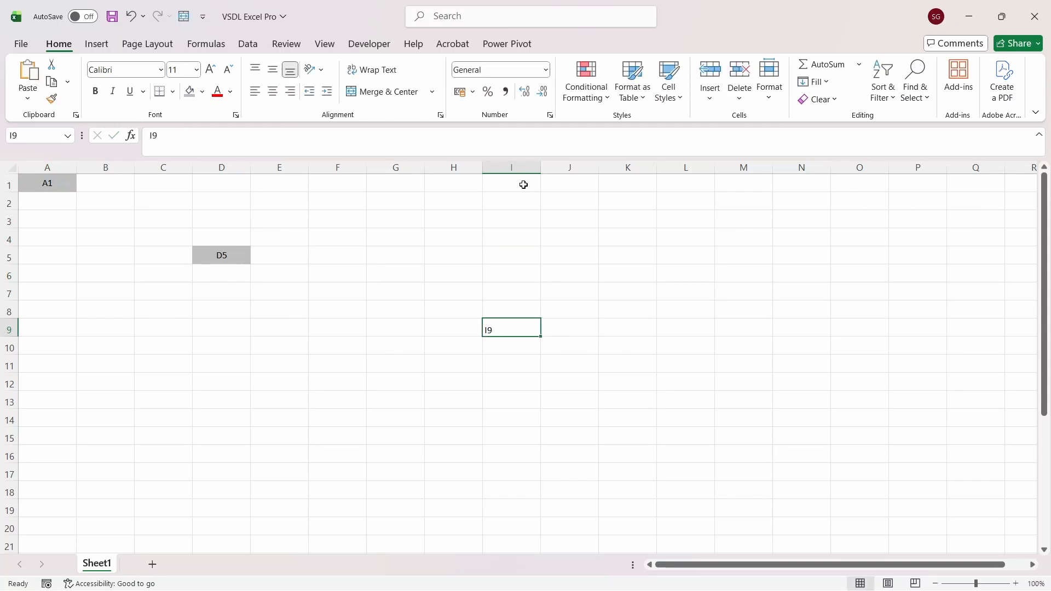
left_click(273, 91)
left_click(272, 70)
left_click(192, 92)
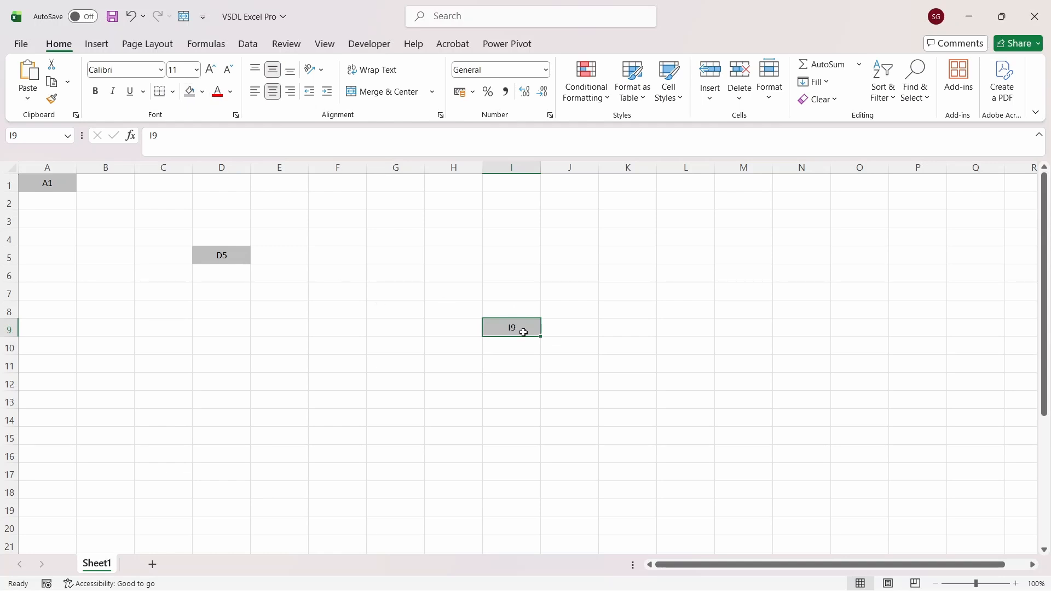
Select the range A1:I9, delete its contents, and return to A1.
key("Left")
key("Right")
key("shift+Up")
key("shift+Up")
key("shift+Up")
key("shift+Up")
key("shift+Up")
key("shift+Up")
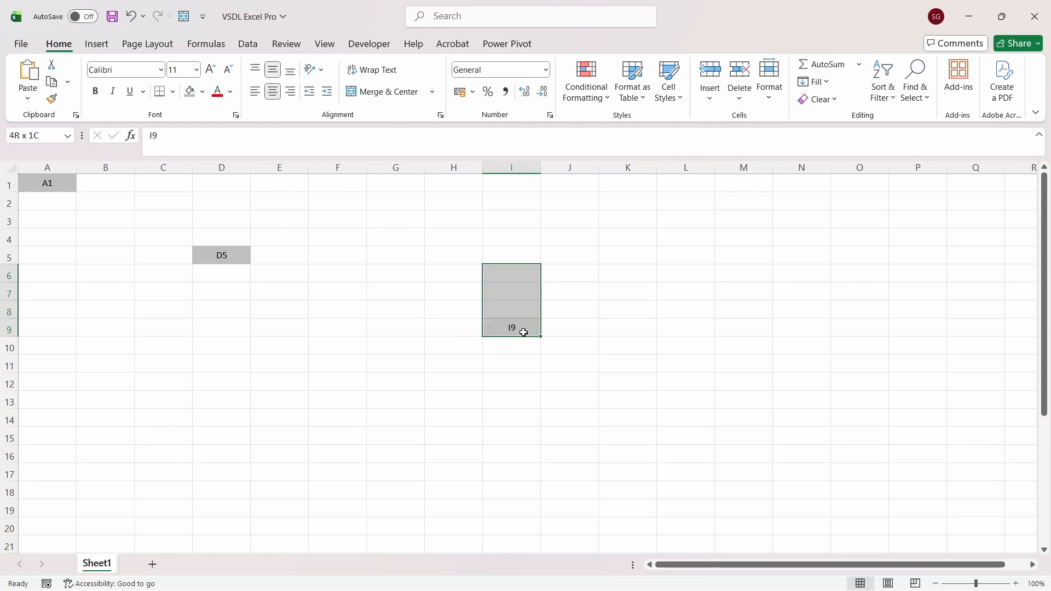
key("shift+Up")
key("shift+Up")
key("shift+Left")
key("shift+Left")
key("shift+Left")
key("shift+Left")
key("shift+Left")
key("shift+Left")
key("shift+Left")
key("shift+Left")
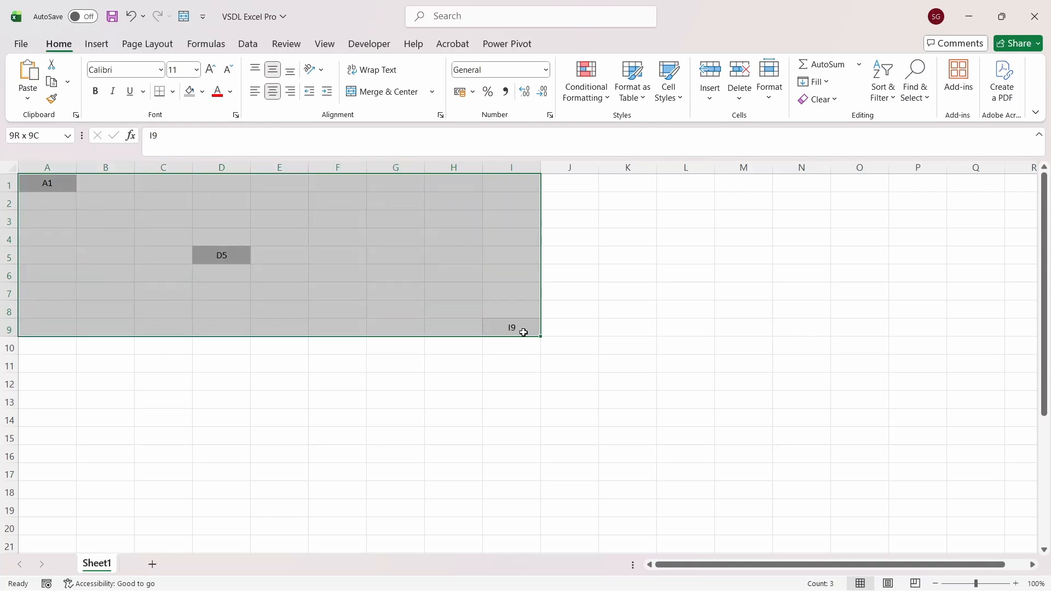
key("Delete")
left_click(64, 186)
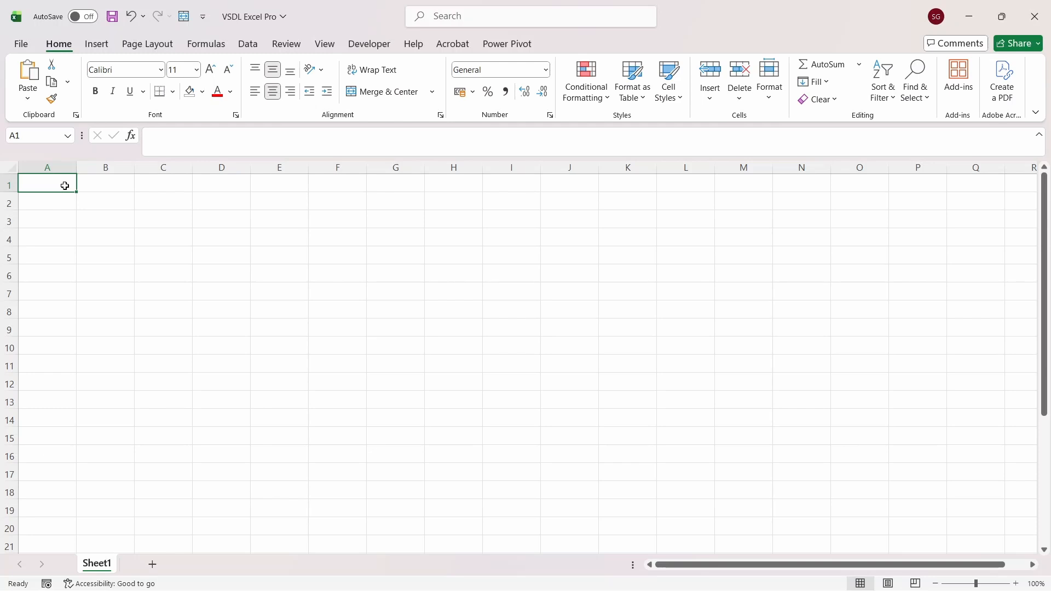
Enter the label 'SL. NO.' in cell A1.
type("SL.")
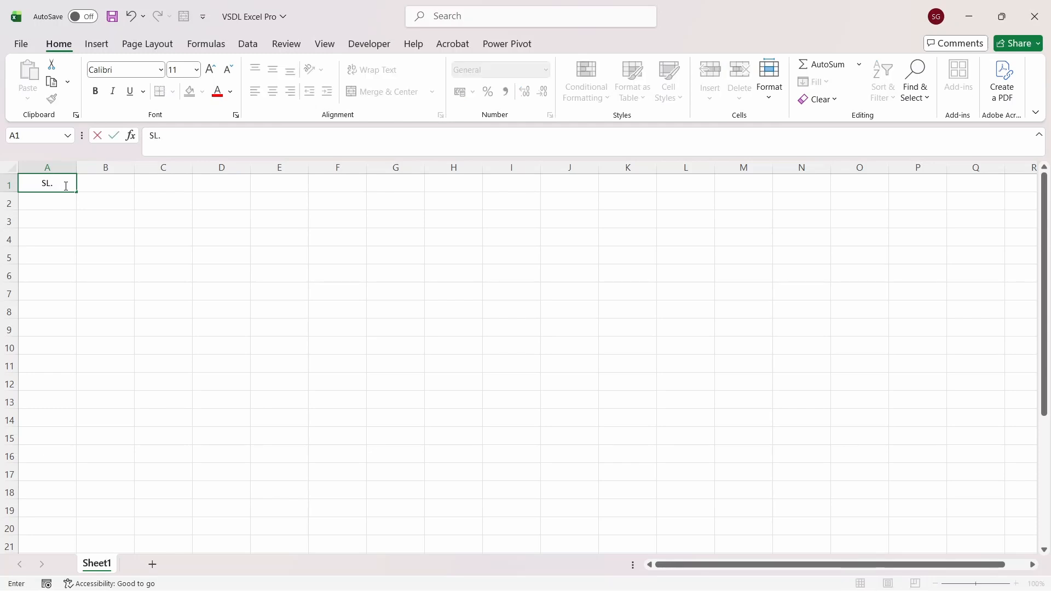
type(" NO.")
key("Tab")
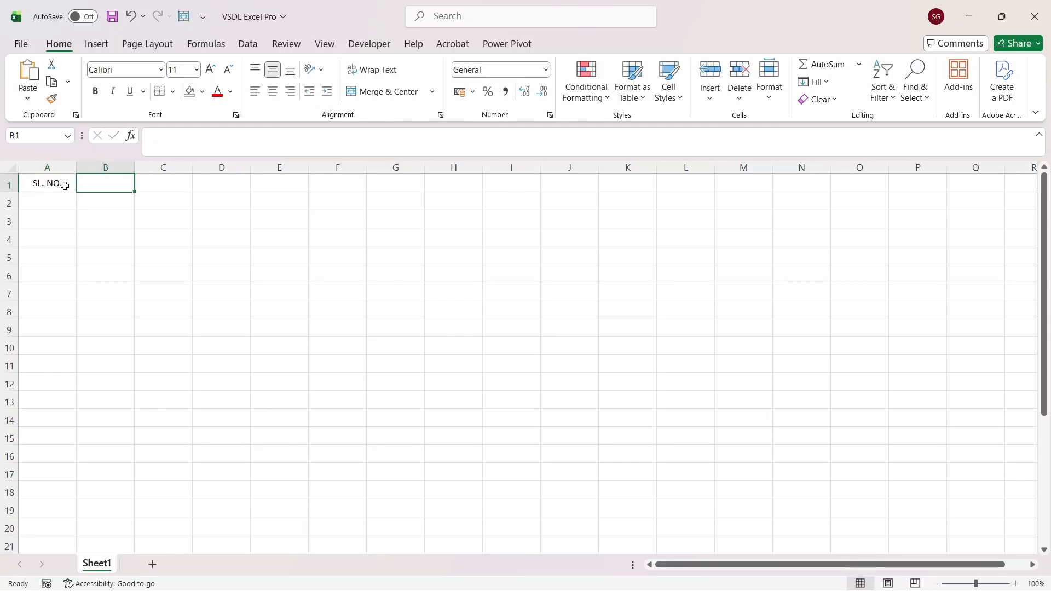
left_click(65, 185)
key("Tab")
left_click(64, 185)
key("Tab")
Enter 12345 in cell B1 and centre it.
type("12345")
key("Tab")
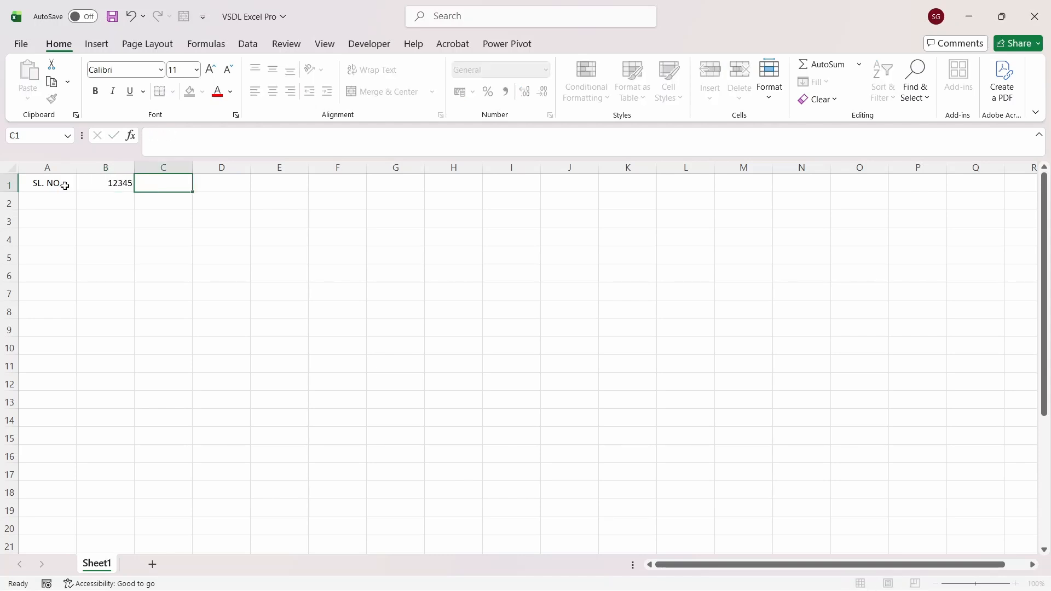
key("shift+Tab")
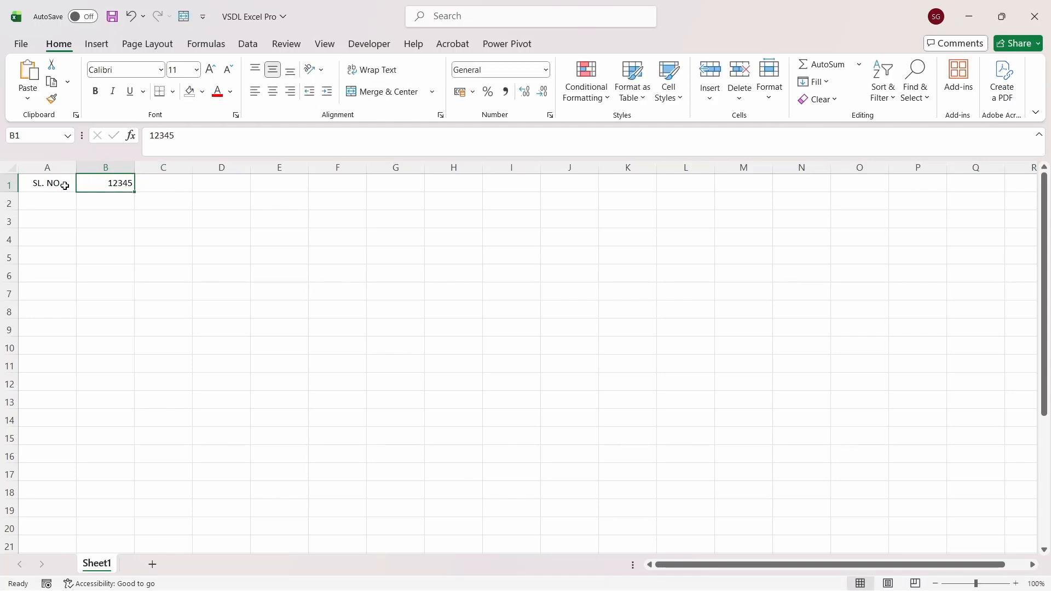
left_click(271, 93)
key("Tab")
key("shift+Tab")
key("Tab")
key("shift+Tab")
key("shift+Tab")
key("Tab")
key("Tab")
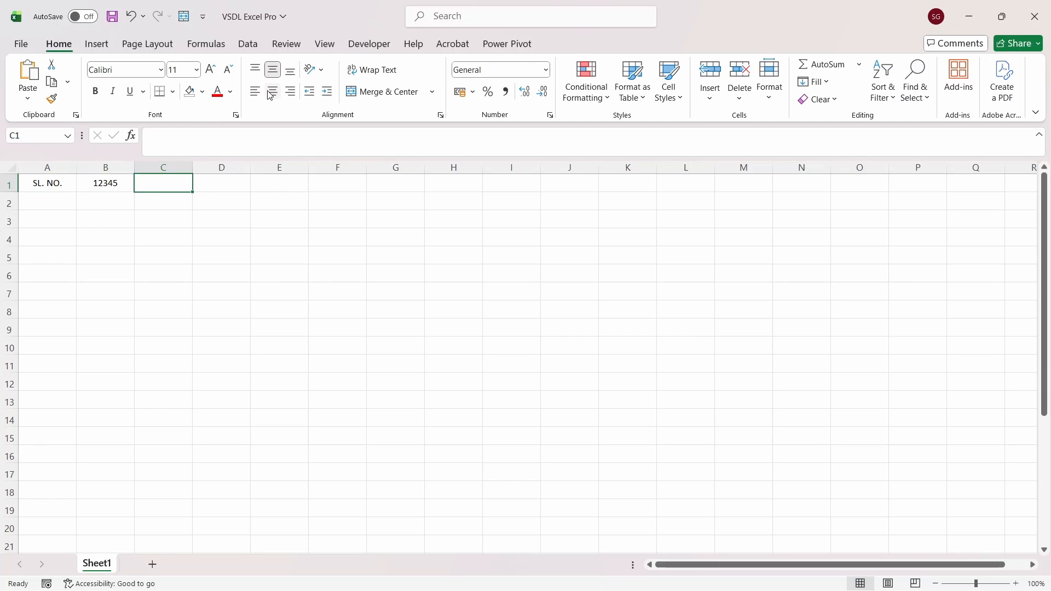
Enter 'EXAMPLE @ 1' in C1 and autofit column C to its width.
type("EXAMPLE")
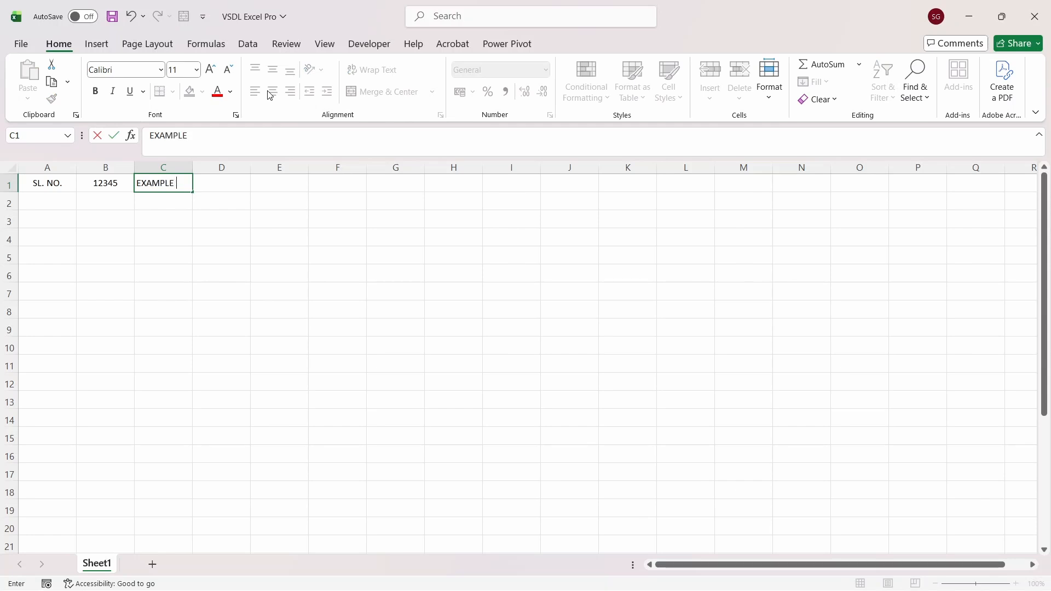
type(" @ 1")
key("ctrl+Return")
double_click(190, 170)
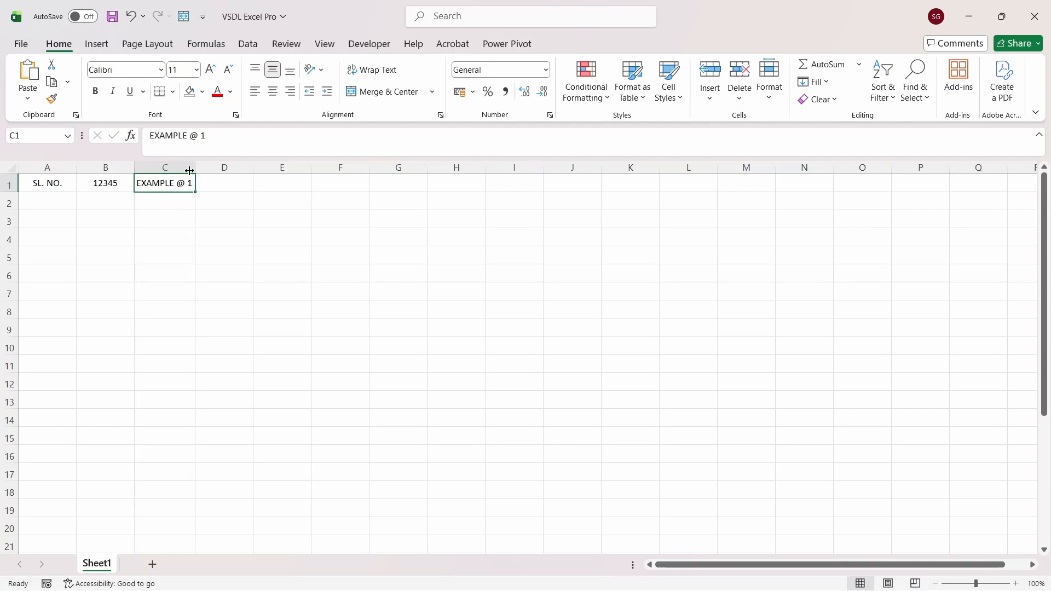
key("Down")
key("Up")
key("Down")
key("Up")
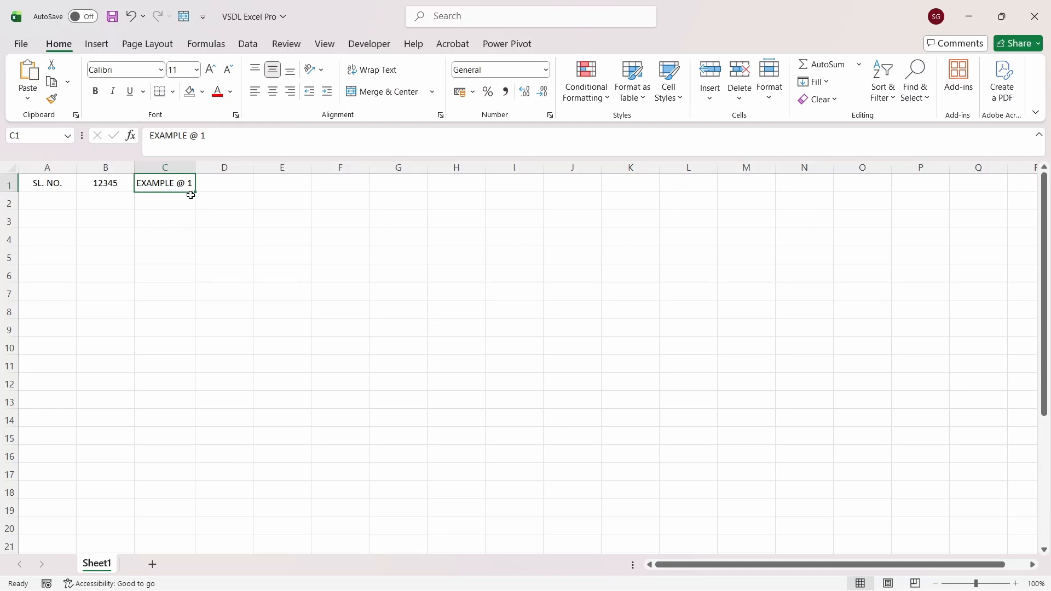
key("Down")
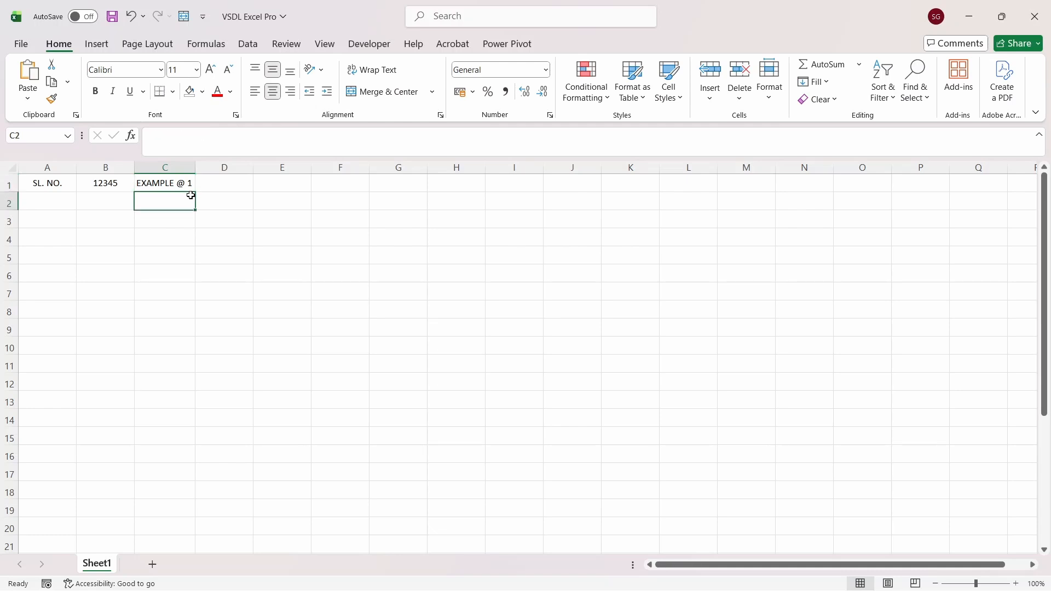
key("Up")
Select A1:C1 and delete all three entries.
key("ctrl+Home")
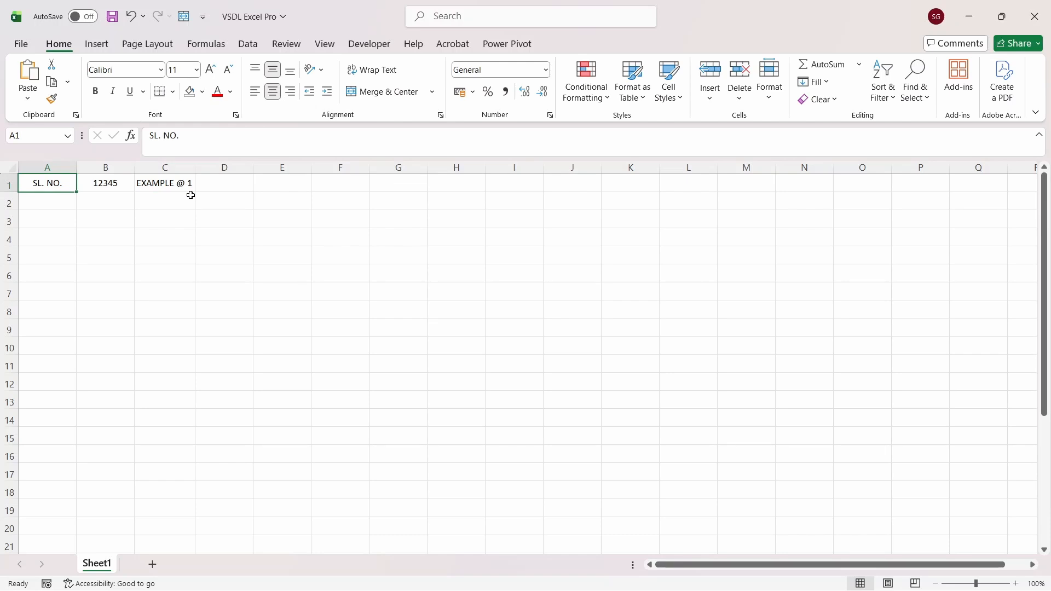
key("shift+Right")
key("shift+Right")
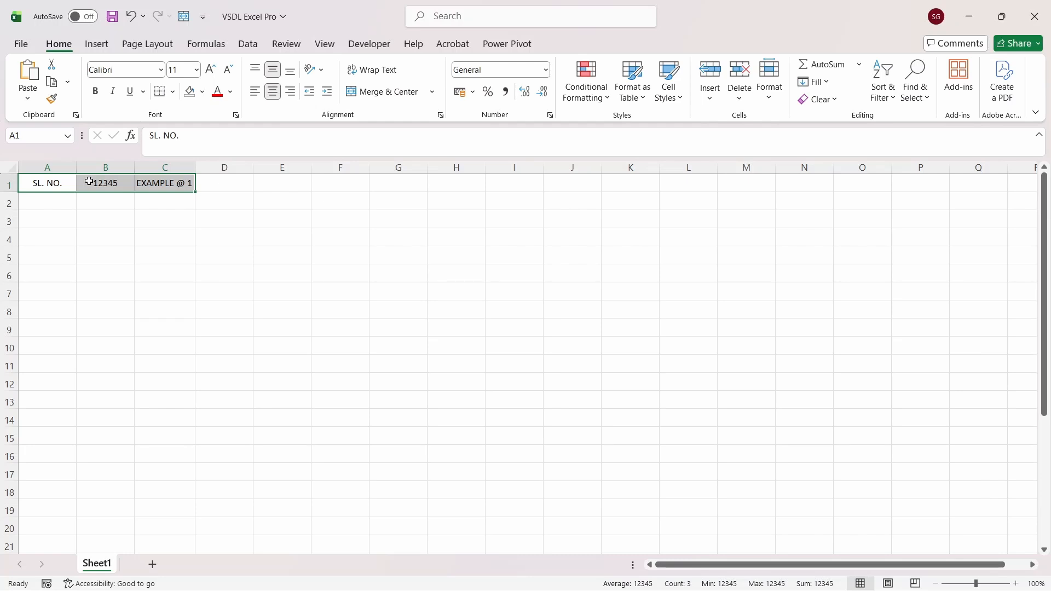
key("Delete")
key("Left")
key("Right")
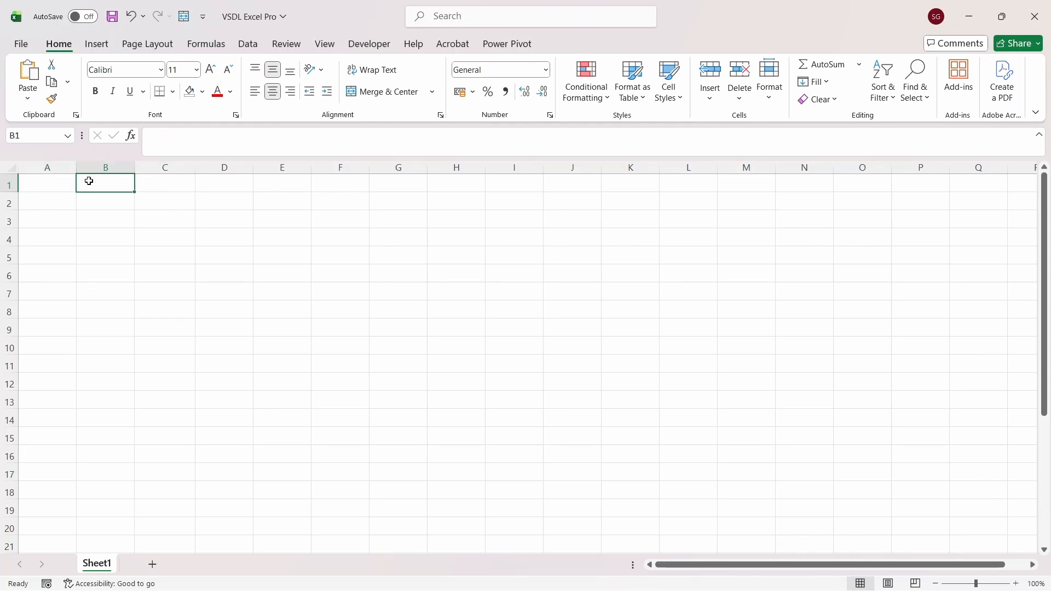
key("Left")
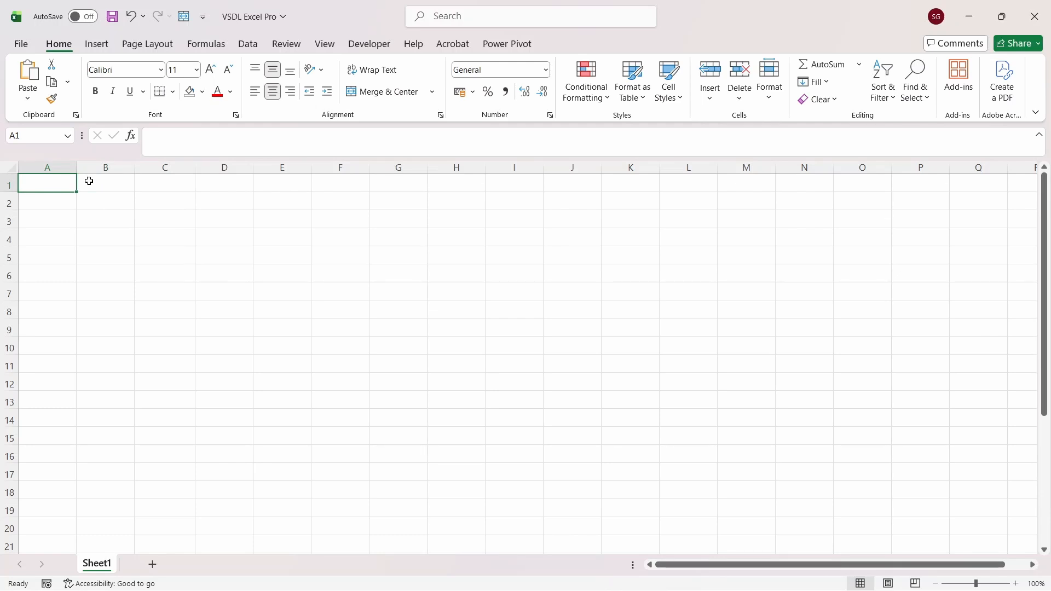
Enter 'SL. NO.' in A1, adding the missing final period via the formula bar.
type("S")
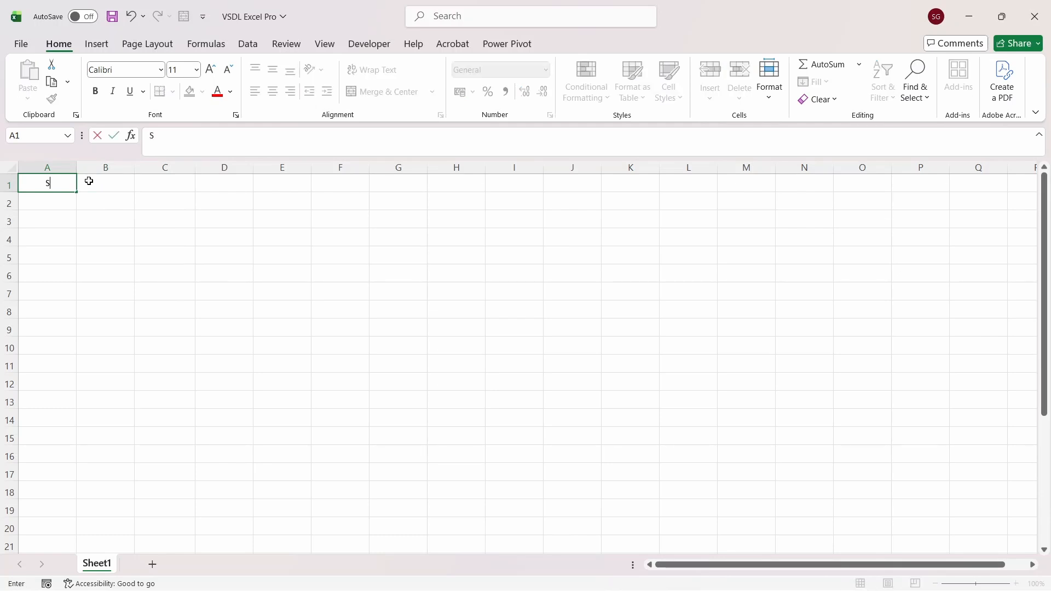
type("L. NO")
left_click(89, 181)
key("Left")
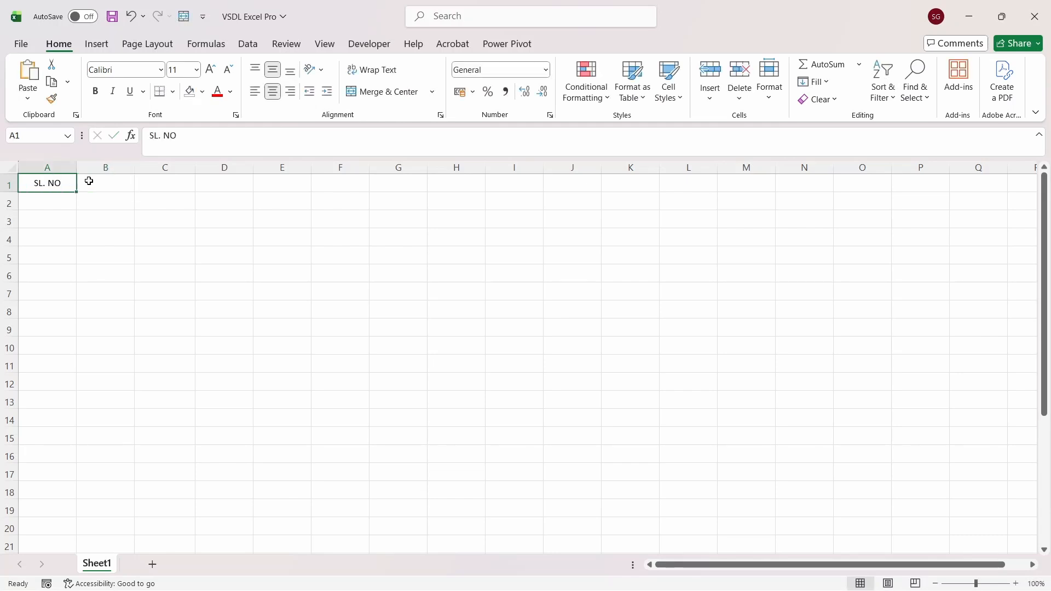
left_click(196, 134)
type(".")
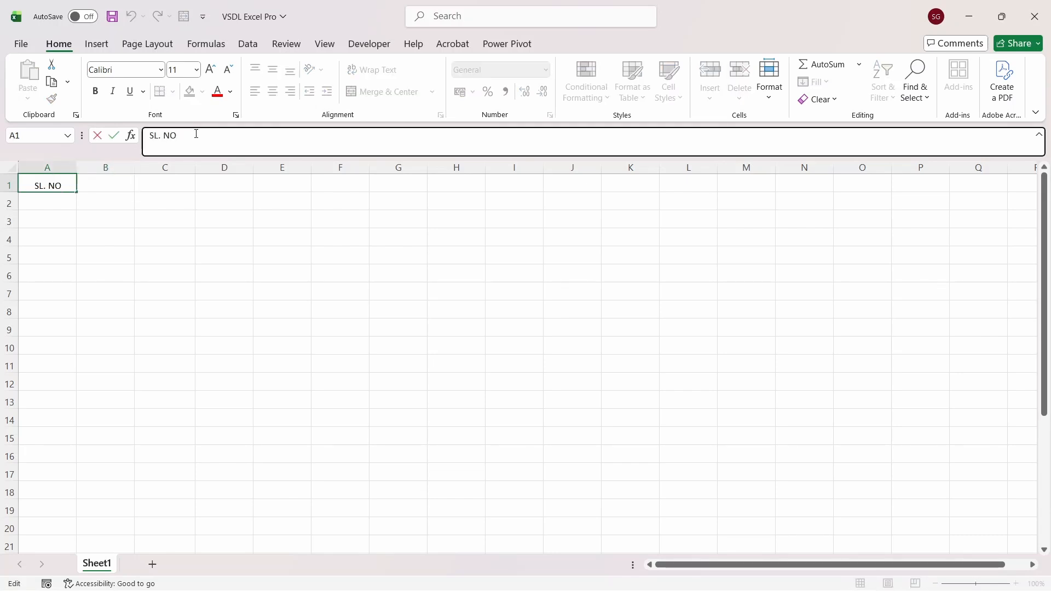
key("Tab")
Enter 'MONTH' in B1 and 'NO. OF DAYS PRESENT' in C1, widening column C.
type("MONTH")
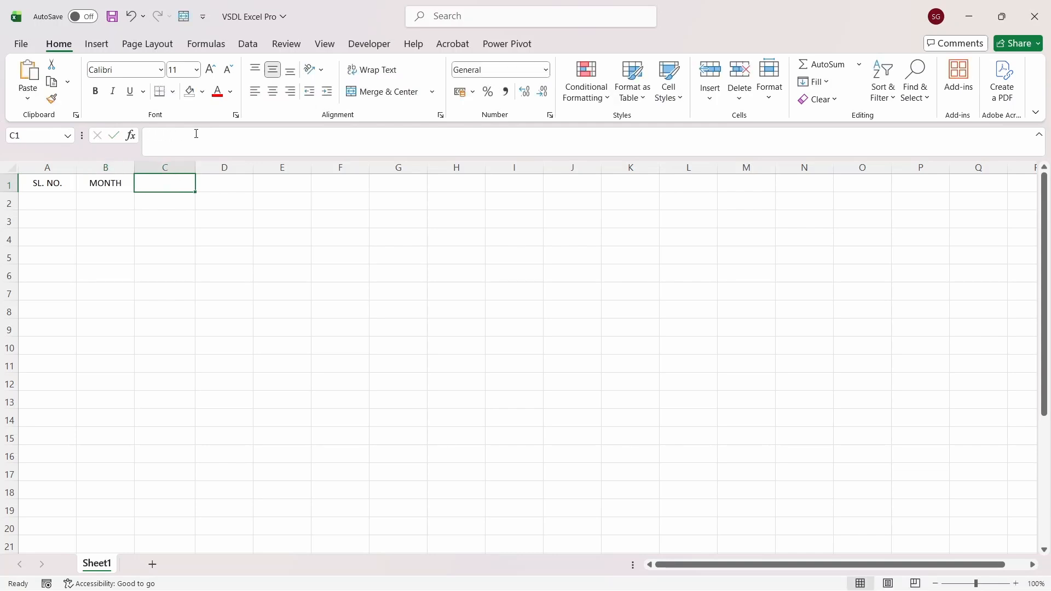
key("Left")
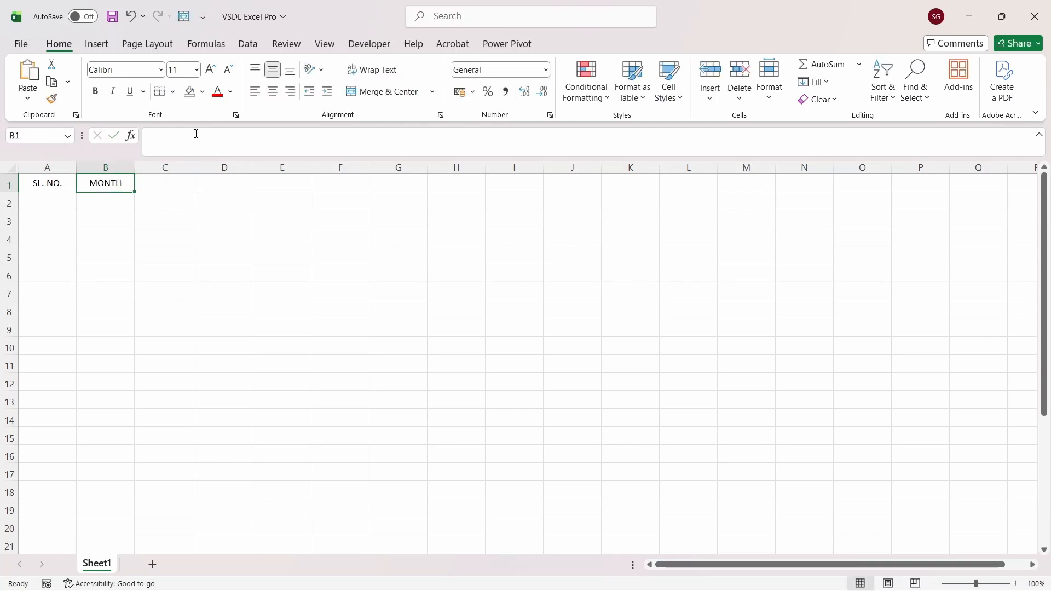
key("Right")
type("NO")
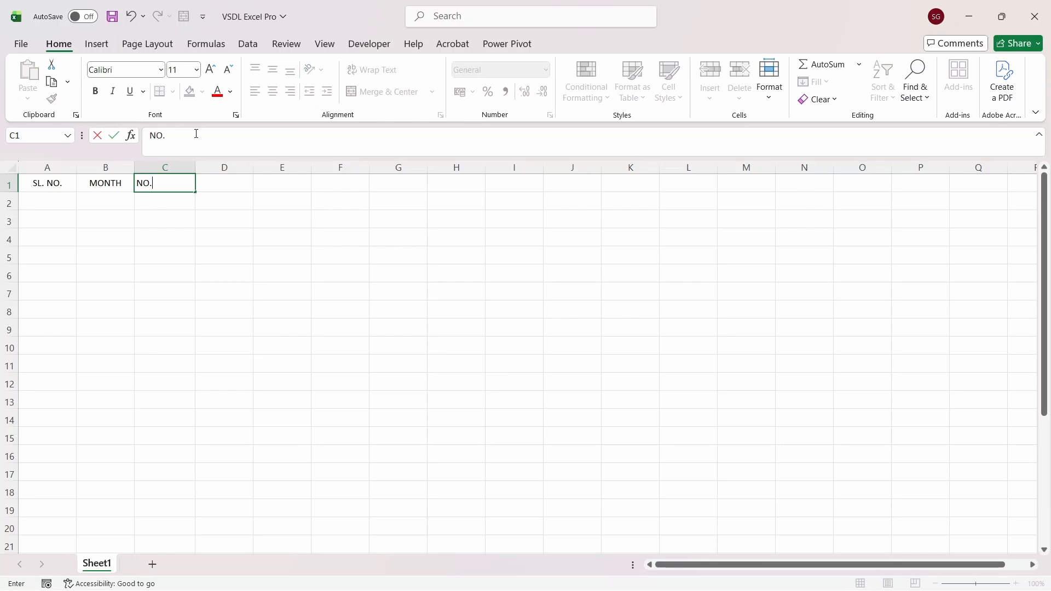
type(". OF DAYS PRESENT")
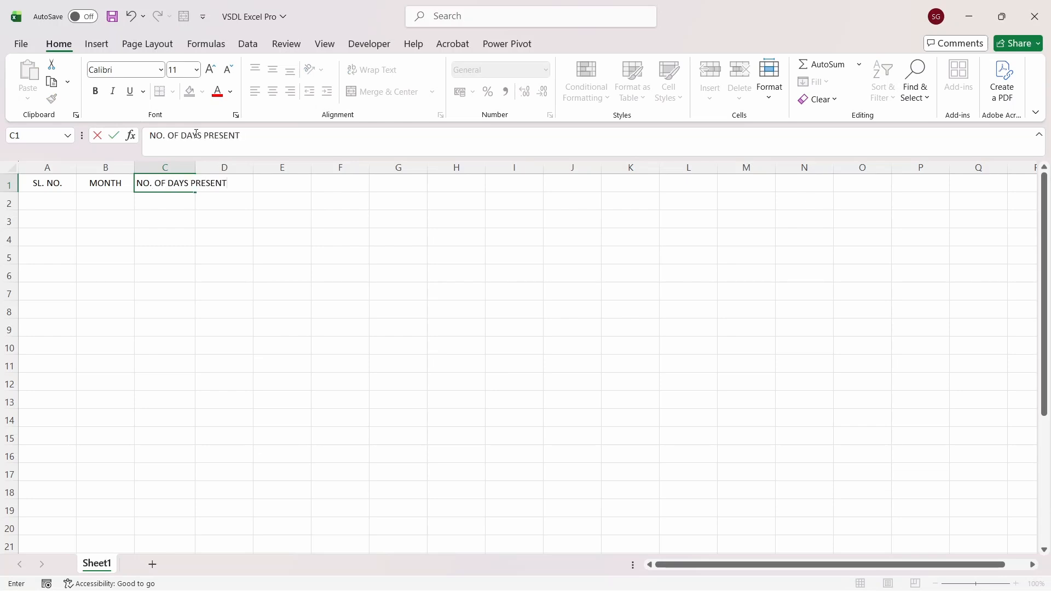
key("ctrl+Return")
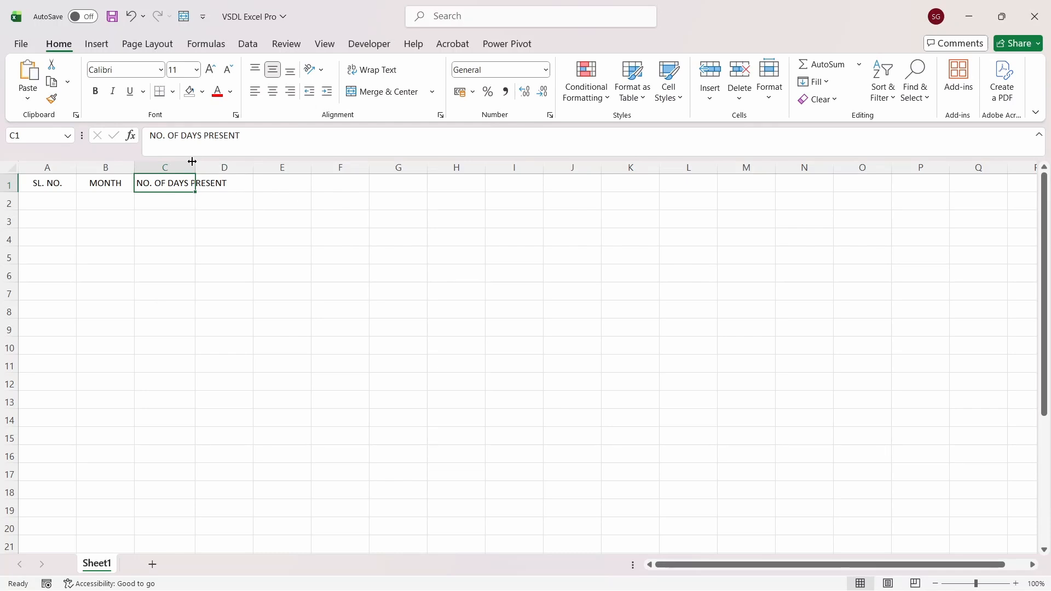
left_click_drag(192, 145, 245, 167)
left_click(205, 181)
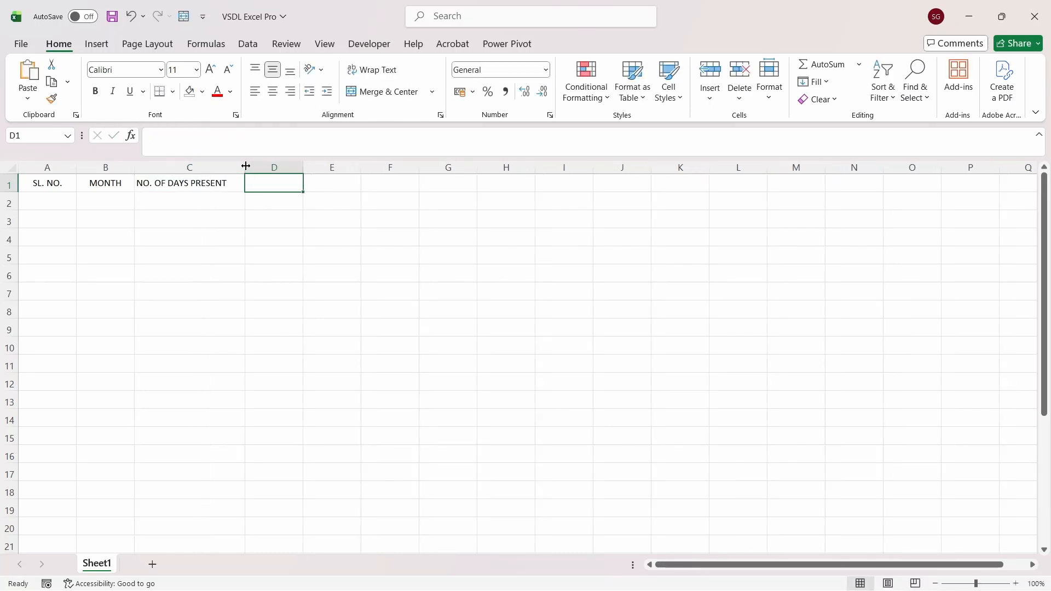
Insert a blank row above the header row.
left_click(9, 184)
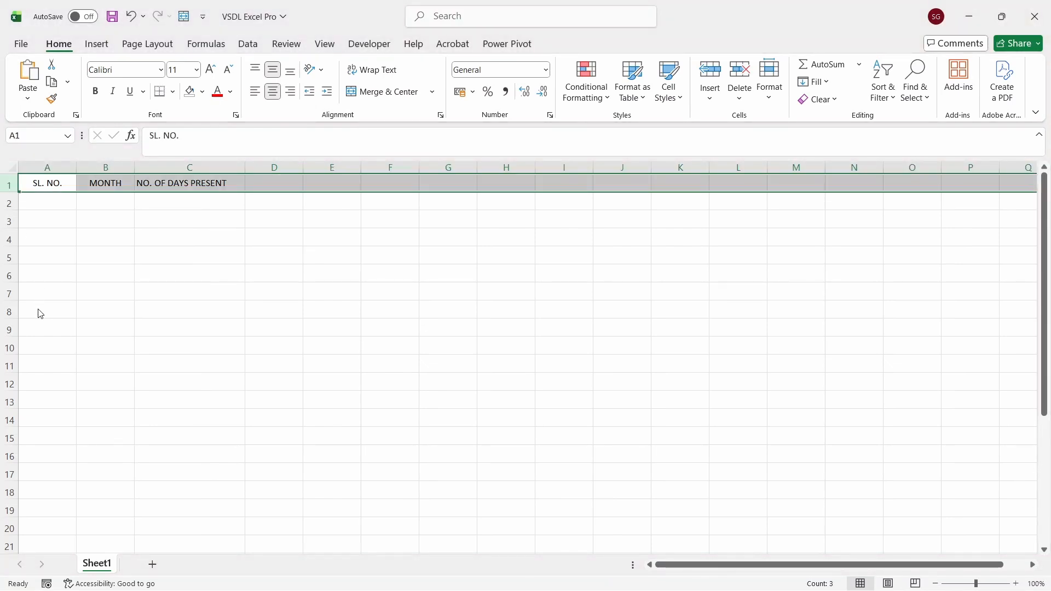
key("ctrl+shift+plus")
left_click(45, 187)
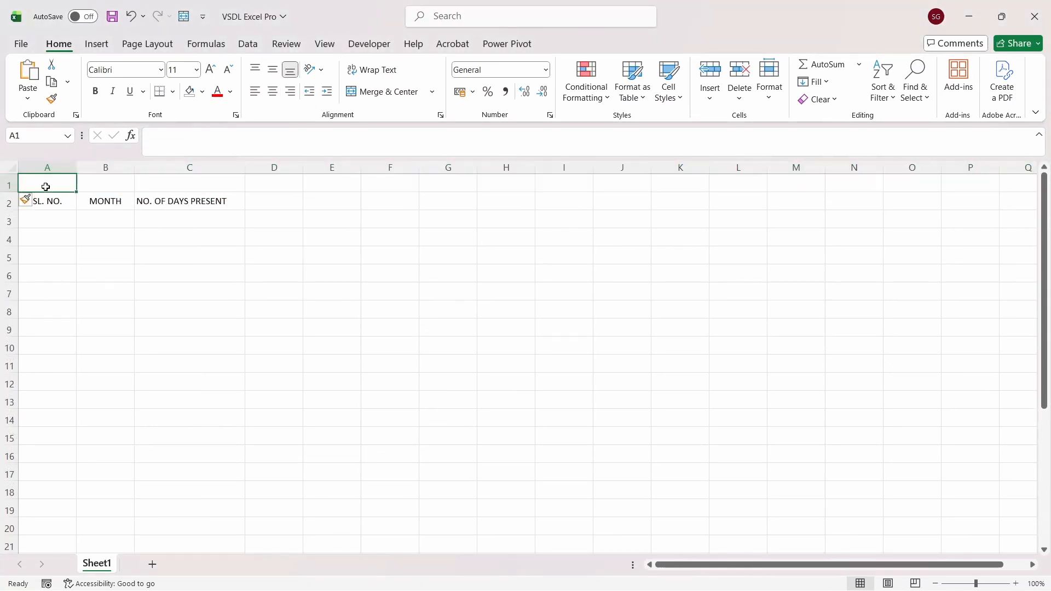
key("shift+Right")
key("shift+Right")
key("shift+Left")
key("shift+Left")
key("shift+Right")
key("shift+Right")
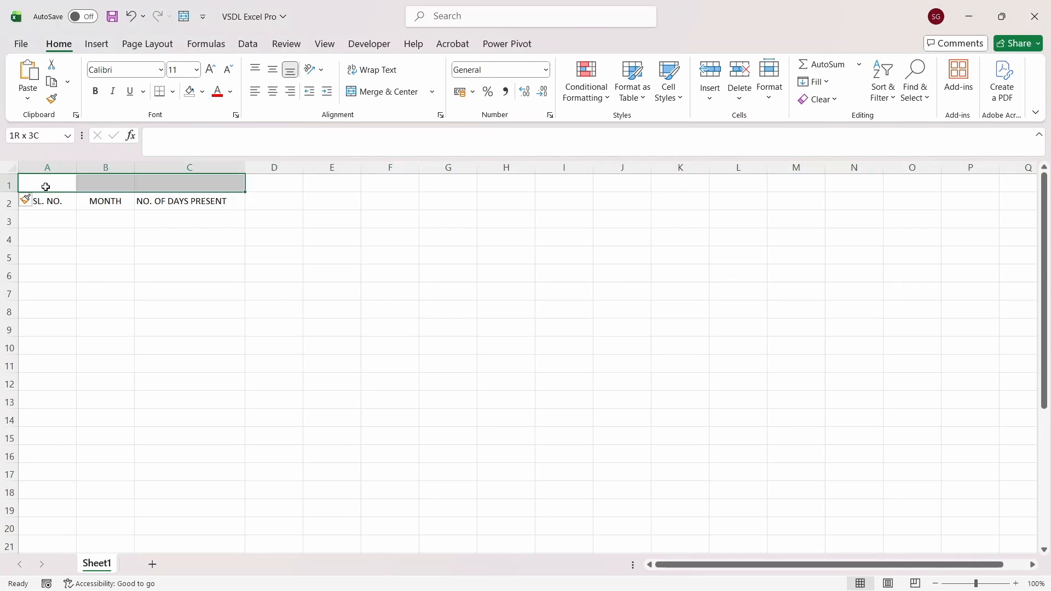
key("shift+Left")
key("shift+Left")
key("shift+Right")
key("shift+Right")
Merge and centre A1:C1, then enter the title 'ATTENDANCE: 2025-2026'.
left_click(63, 177)
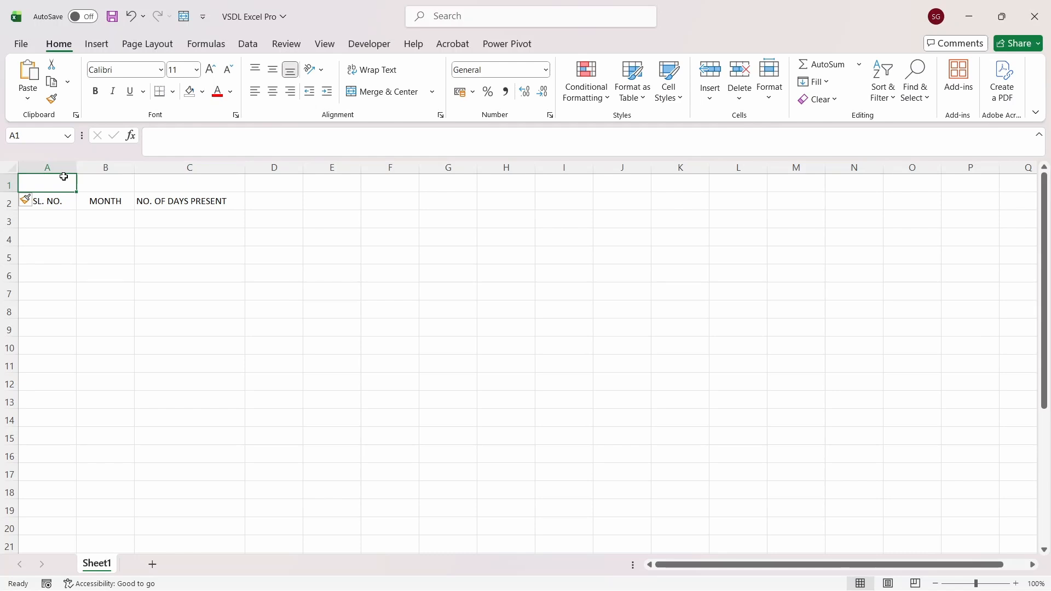
key("shift+Right")
key("shift+Right")
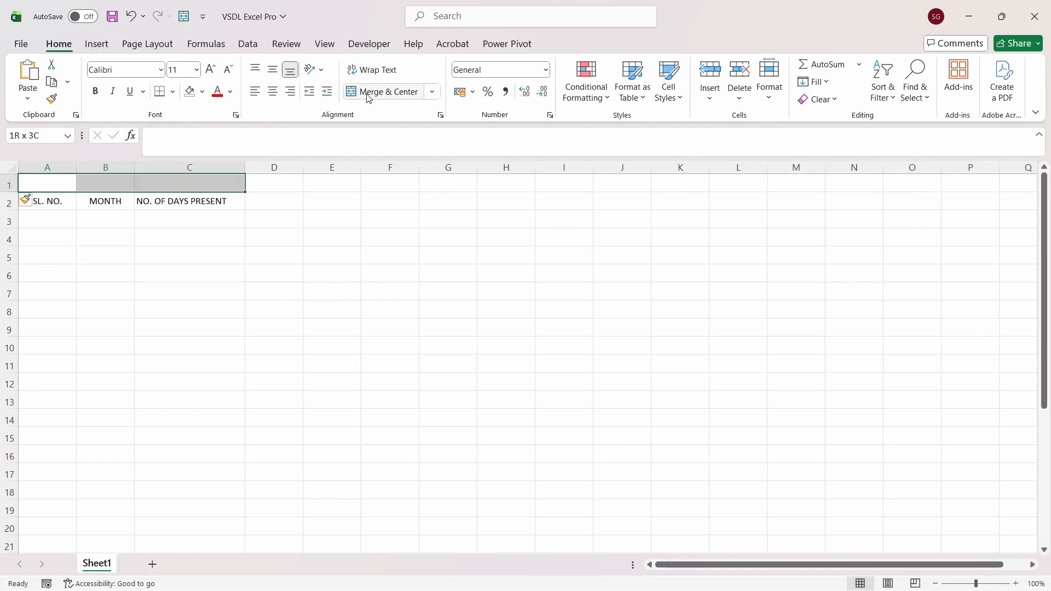
left_click(369, 93)
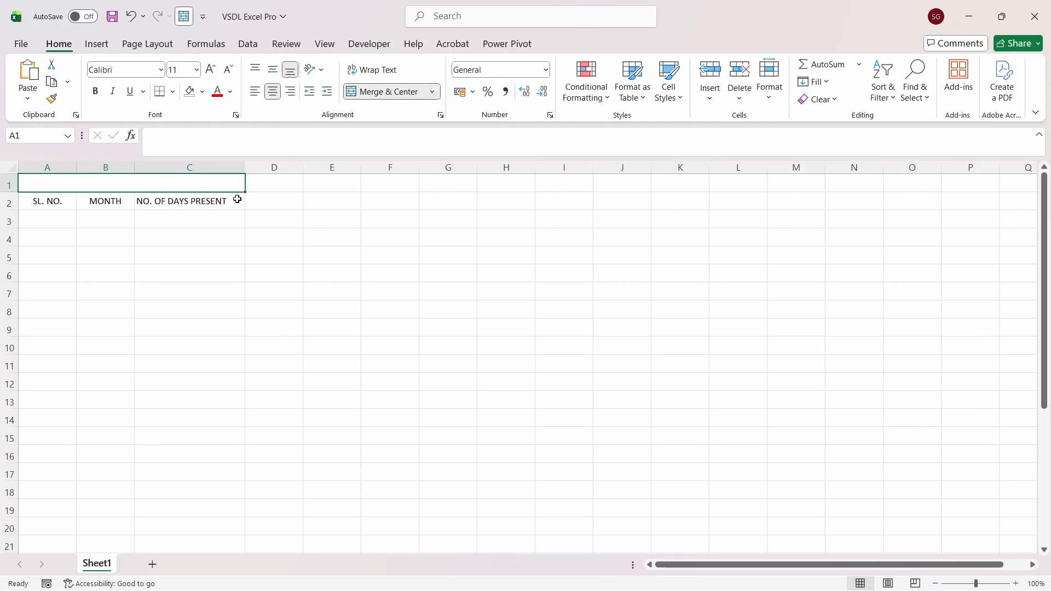
type("ATT")
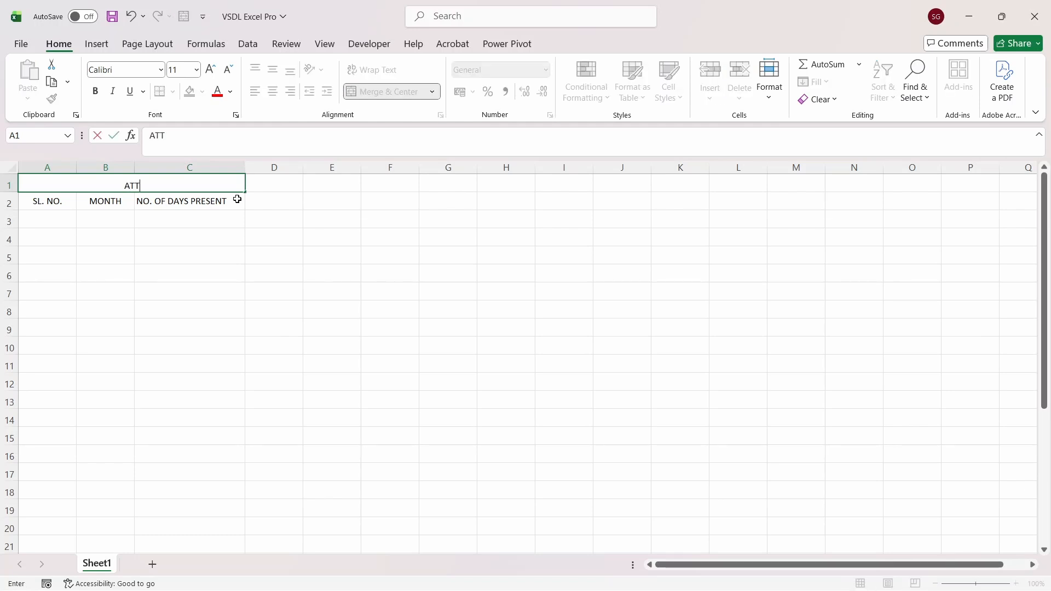
type("ENDANCE: 2025-")
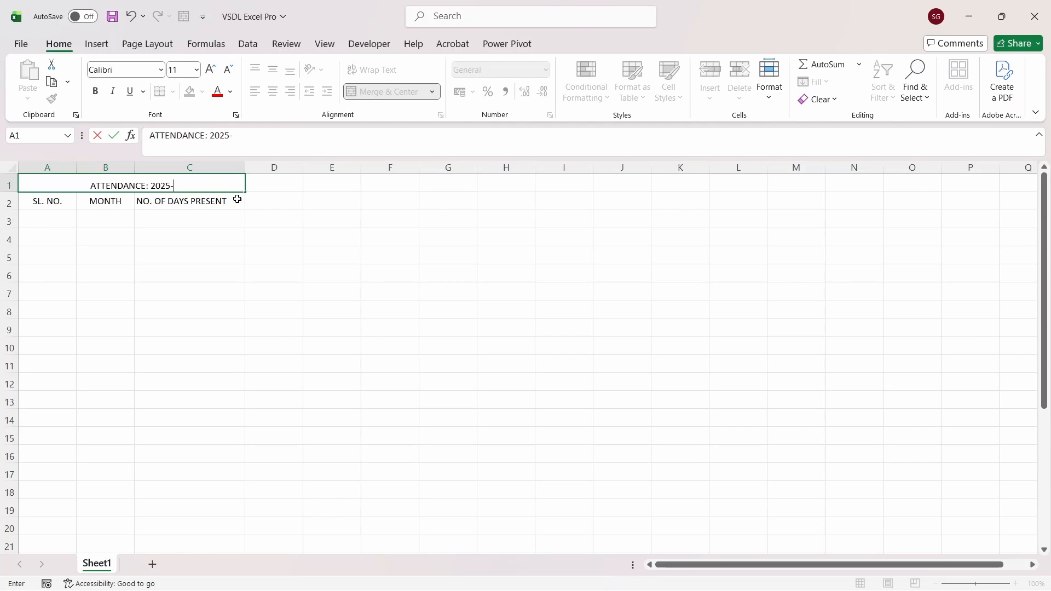
type("2026")
key("ctrl+Return")
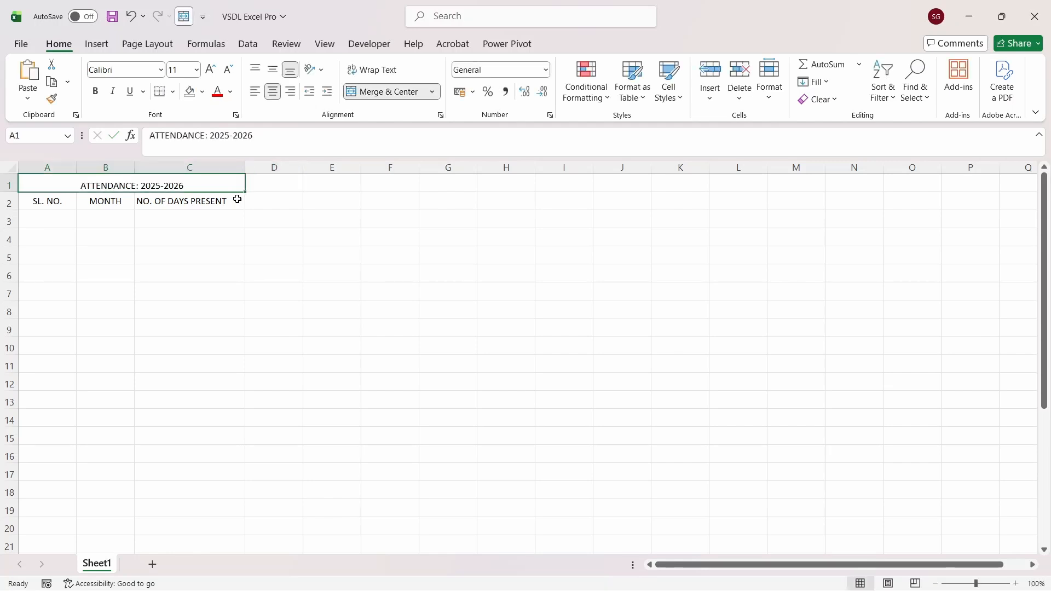
Middle-align the title vertically, then move to the SL. NO. header.
left_click(273, 69)
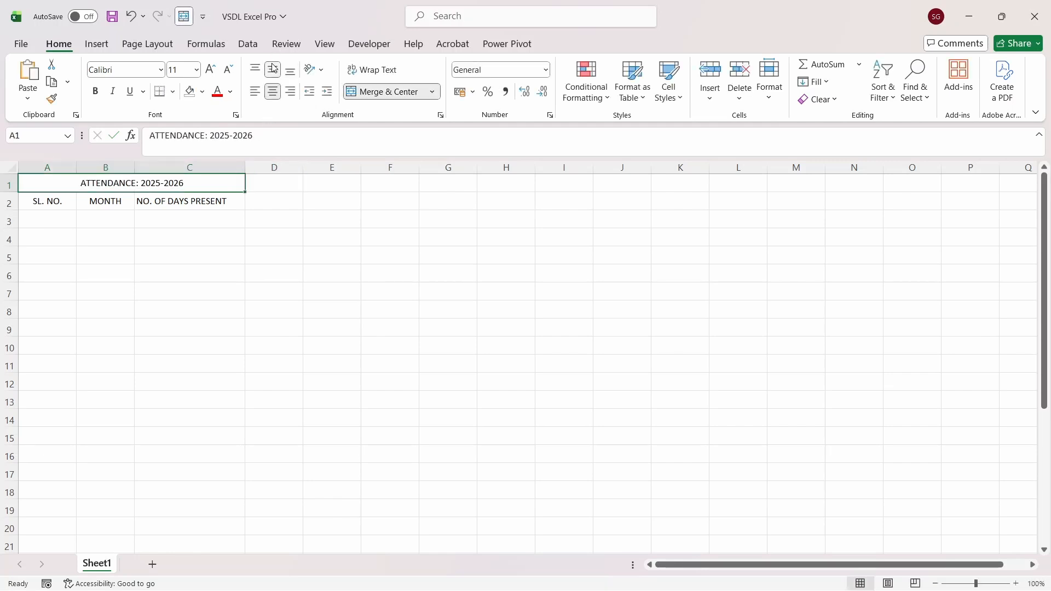
key("Down")
key("Left")
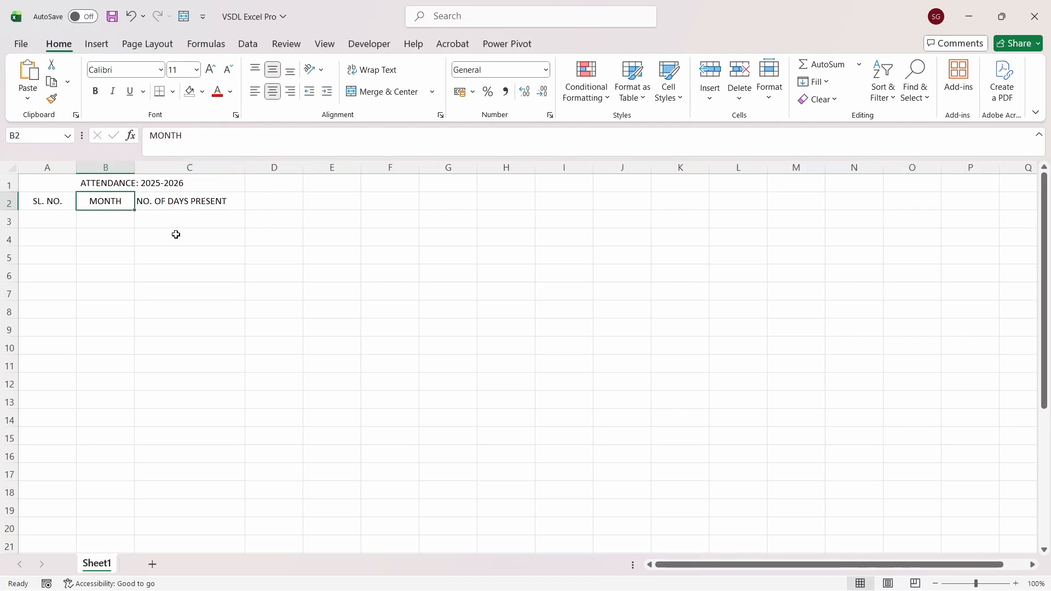
key("Left")
key("Down")
key("Up")
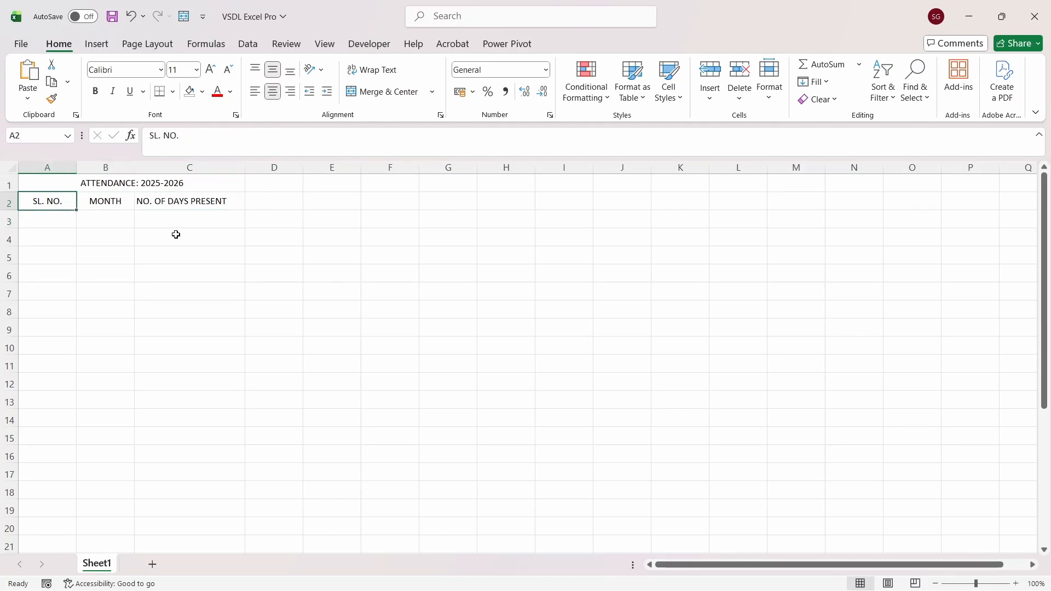
Insert a row under the title, paste the merged cell there, and enter 'NAME:' with the person's name.
left_click(7, 203)
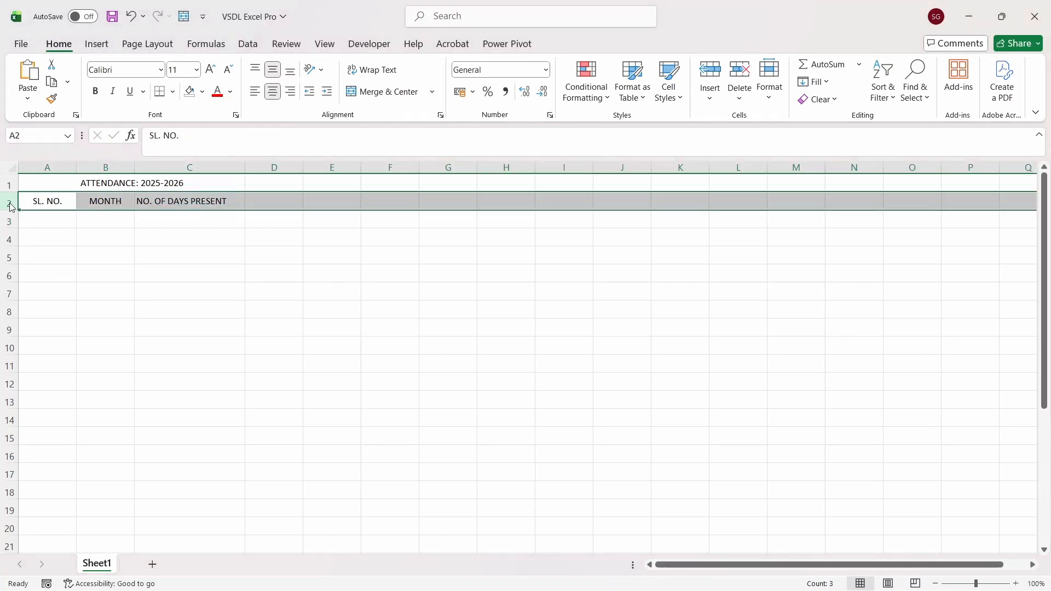
key("ctrl+plus")
key("Up")
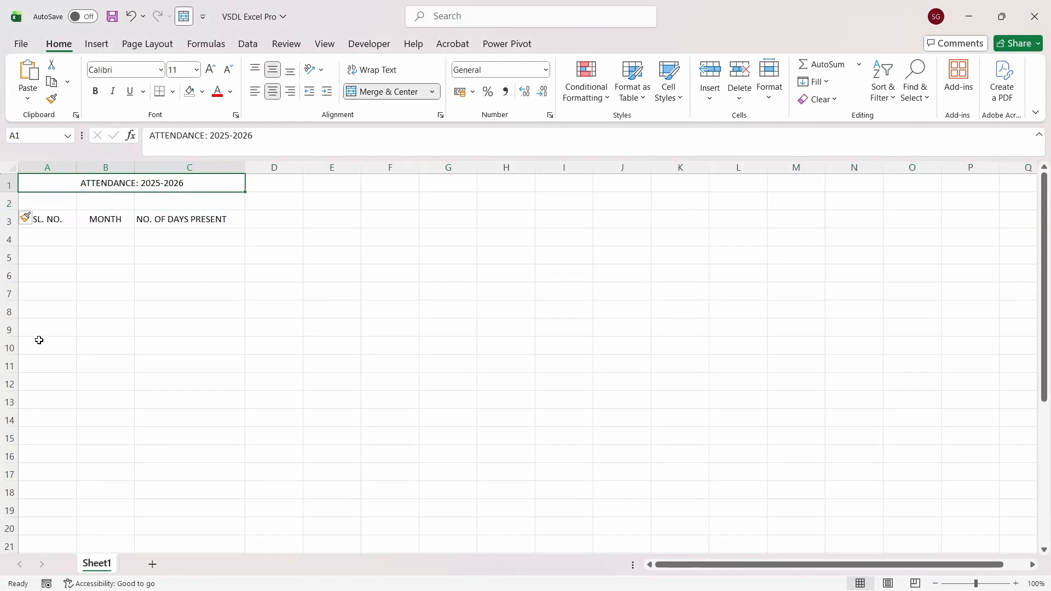
key("ctrl+c")
key("Down")
key("ctrl+v")
key("Right")
key("Left")
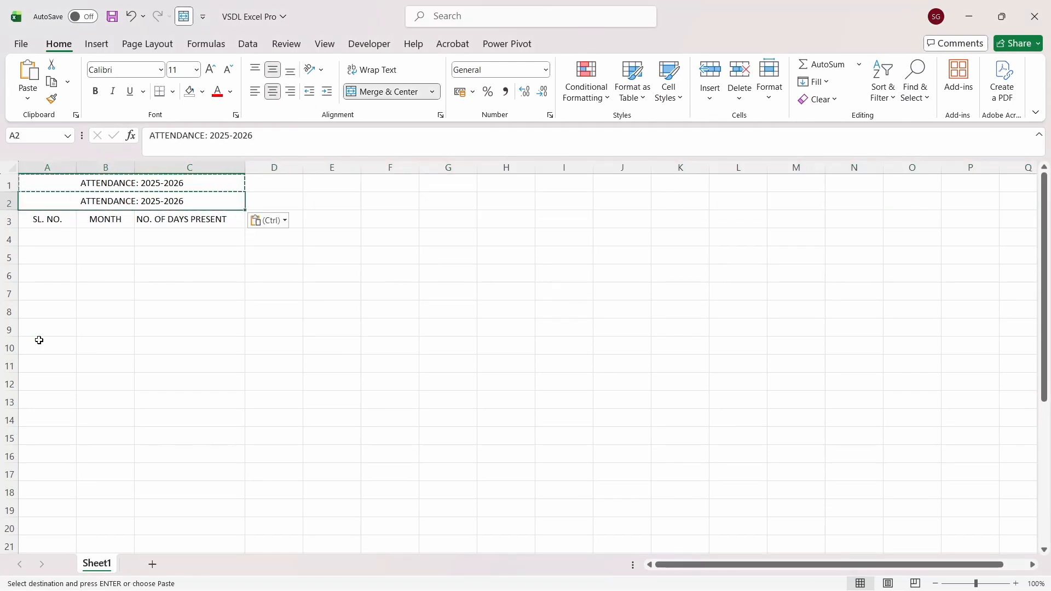
type("NAME")
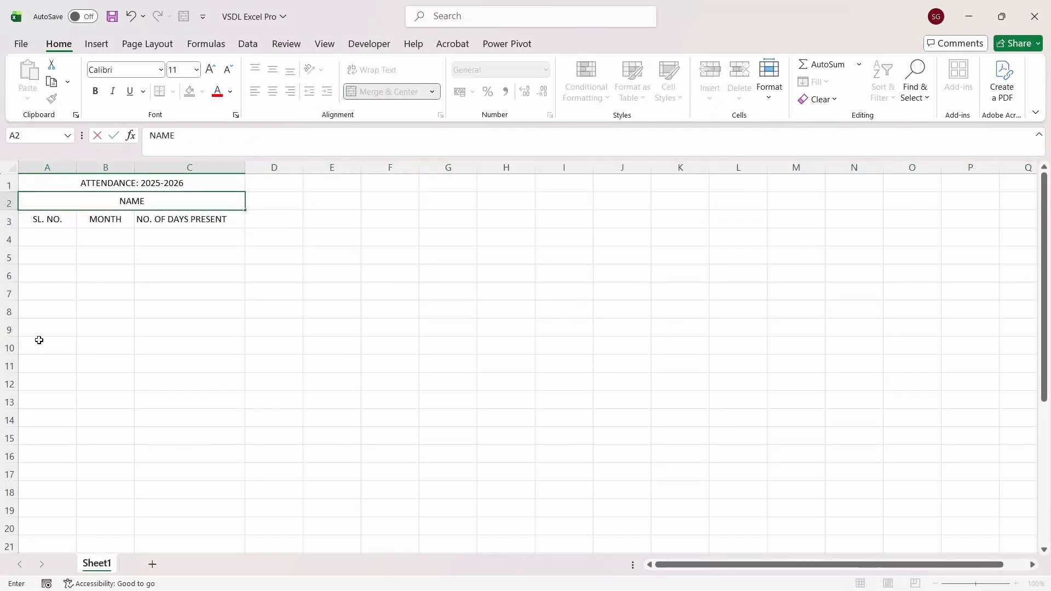
type(": Mr. Prem K")
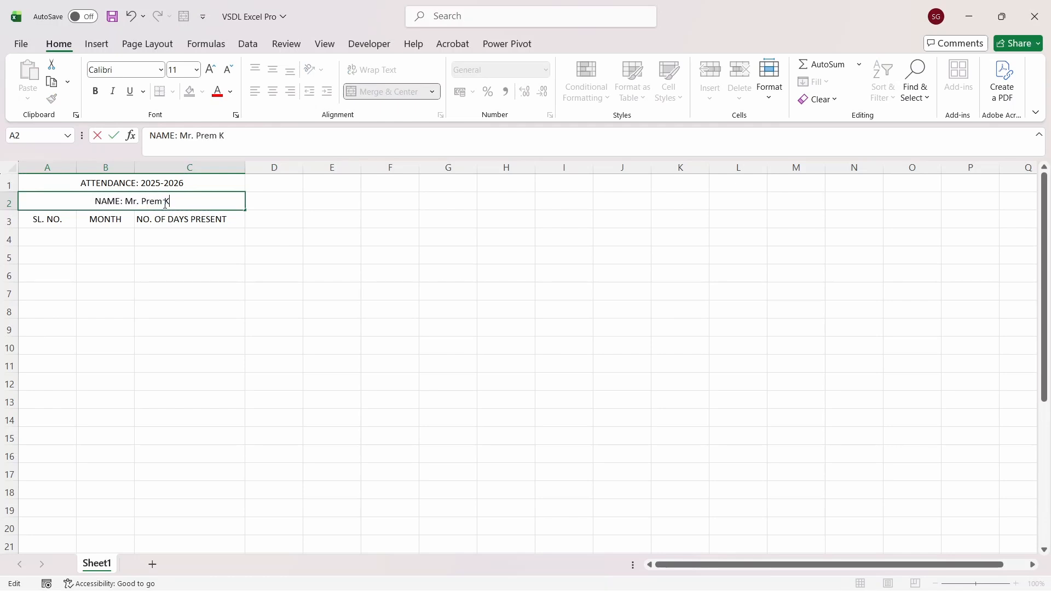
type("umar")
key("Return")
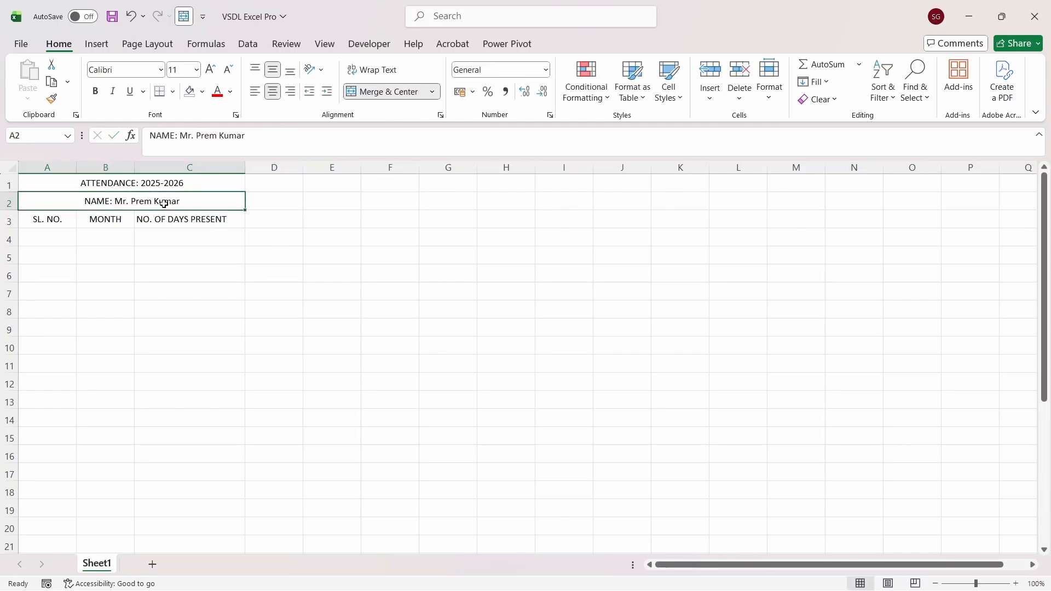
Centre the title, name and column headers in A1:C3.
key("shift+Left")
key("shift+Left")
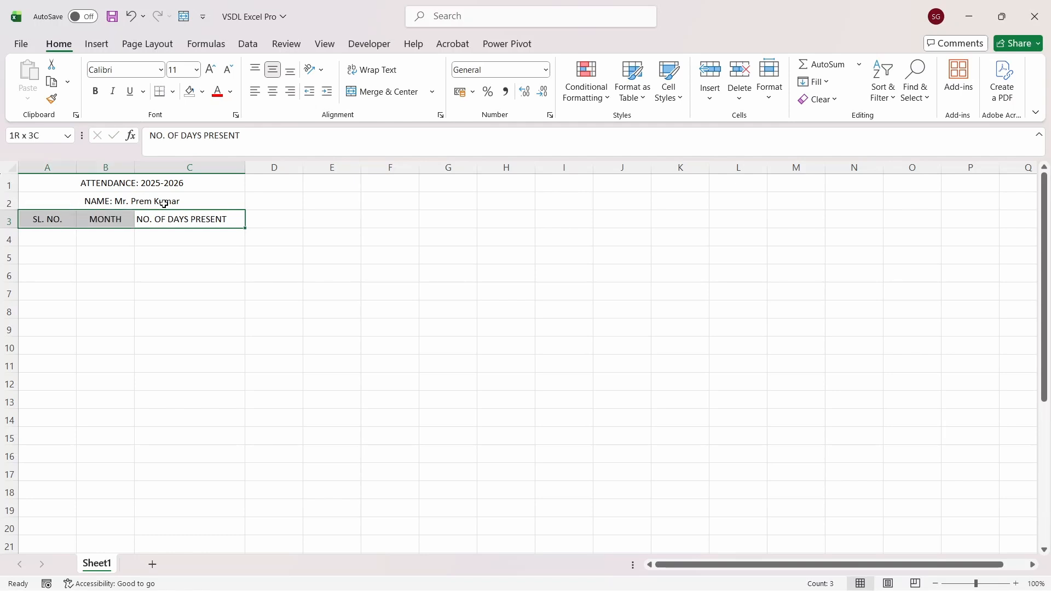
key("shift+Up")
key("shift+Up")
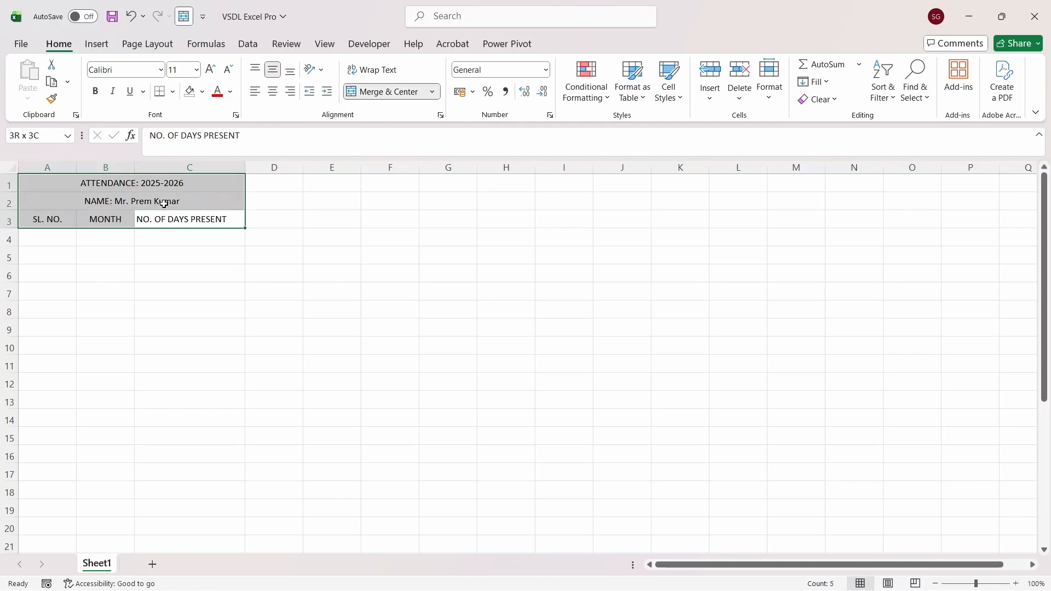
left_click(272, 93)
key("Down")
key("Left")
key("Left")
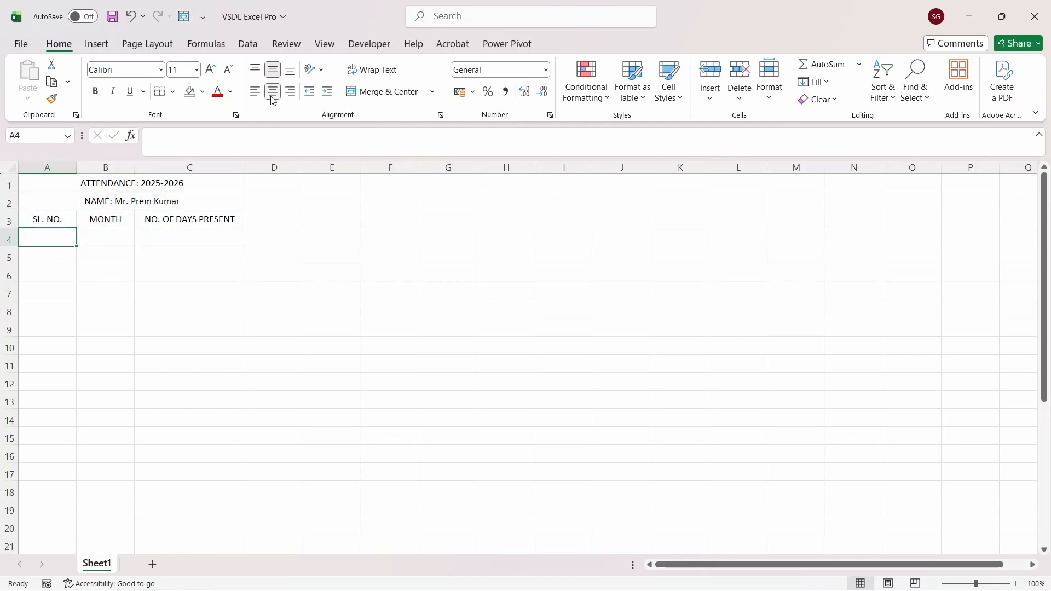
key("Up")
key("Up")
key("Up")
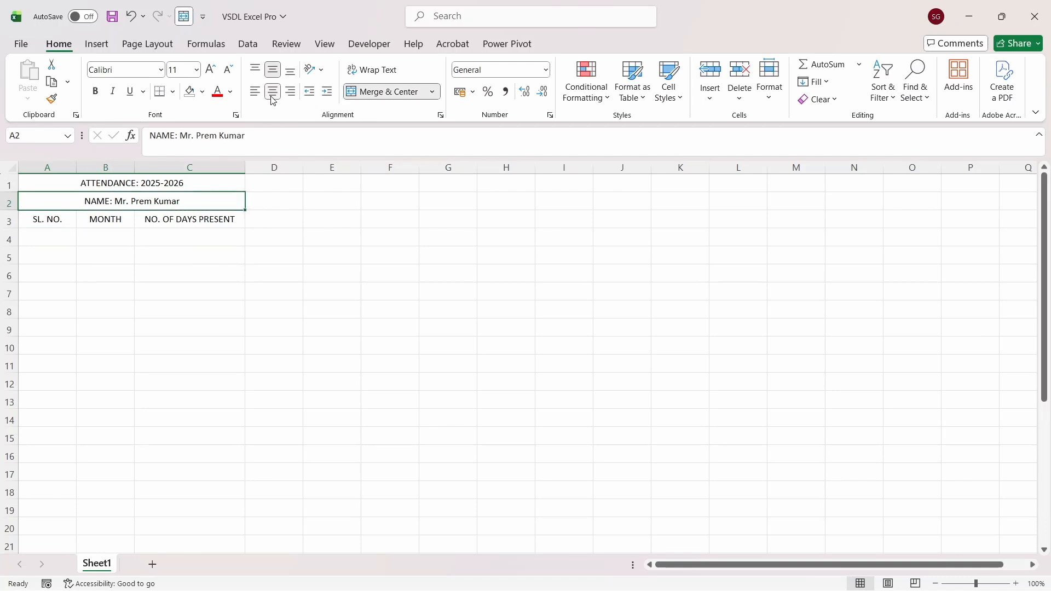
key("Down")
key("Down")
key("Down")
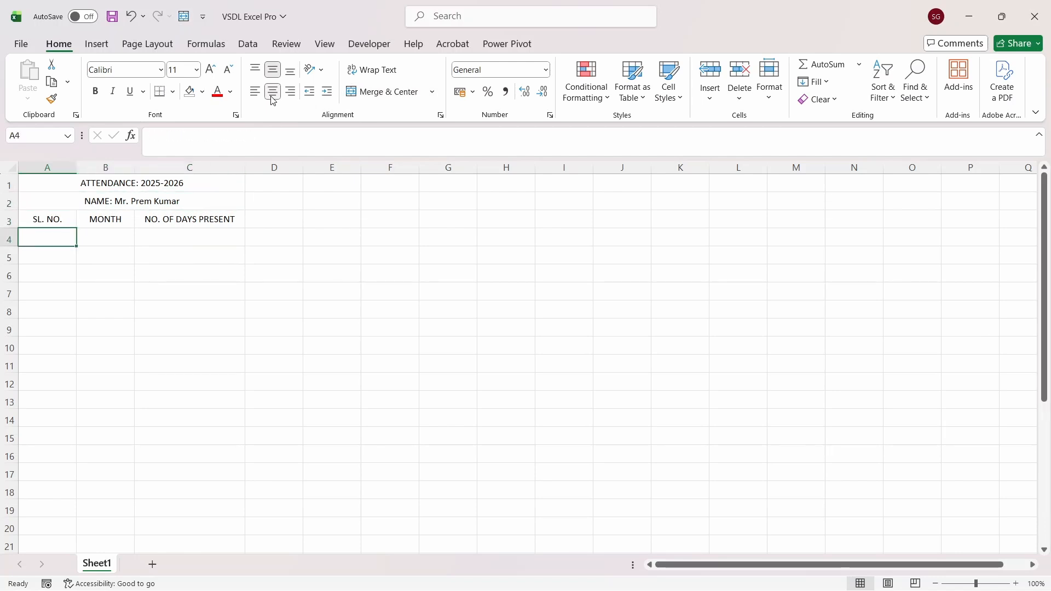
Enter serial numbers 1 and 2 in A4:A5.
type("1")
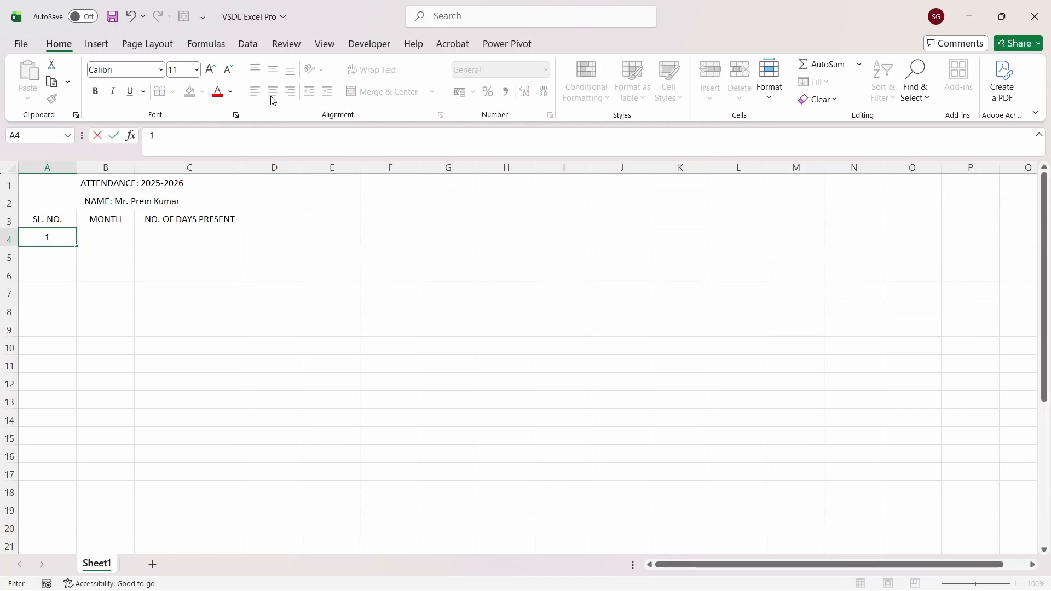
key("Return")
type("2")
key("Return")
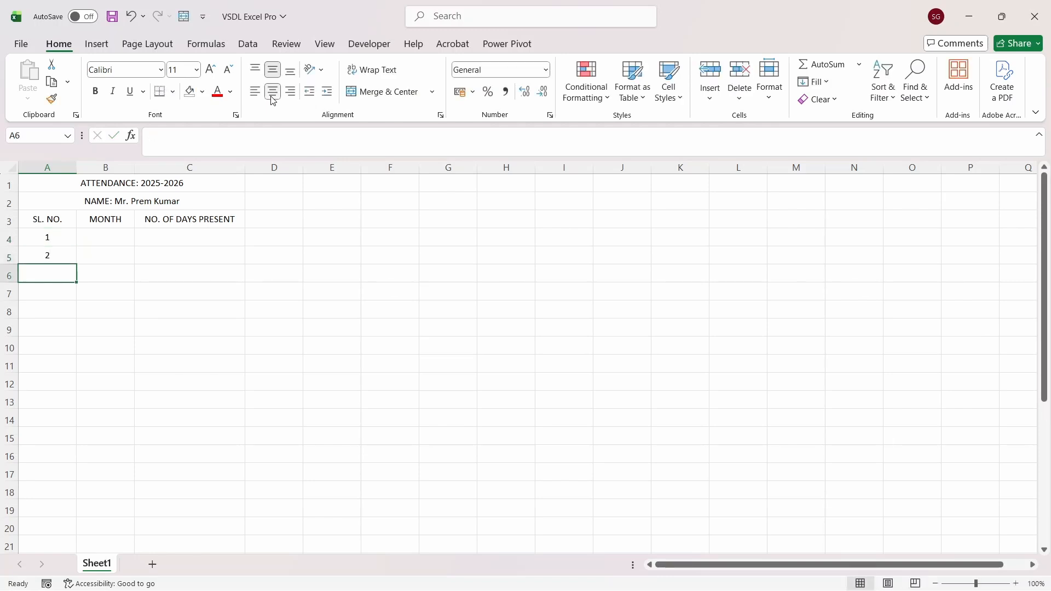
key("Up")
key("Up")
key("Right")
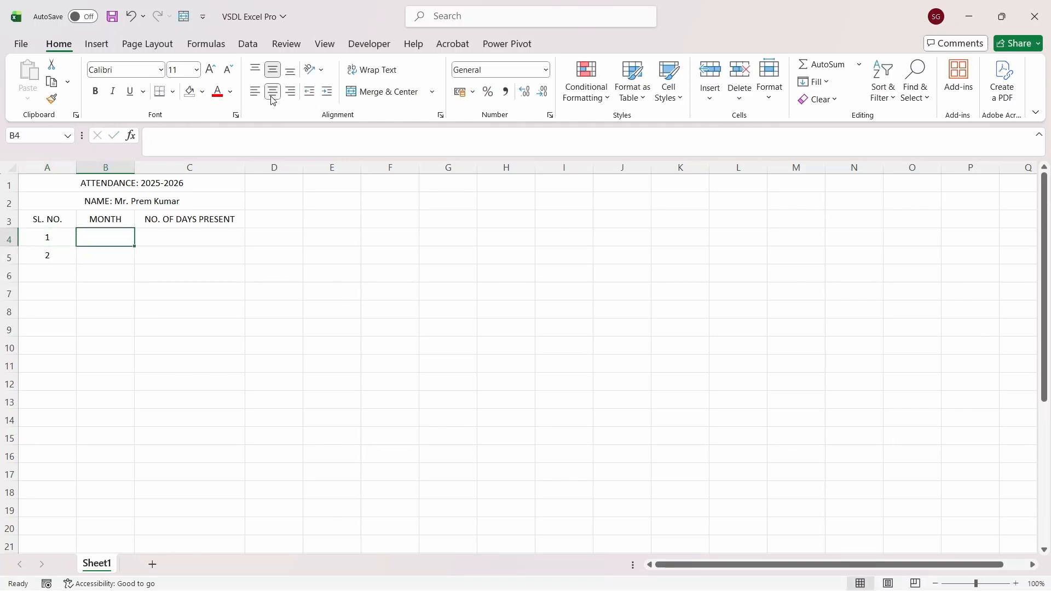
Type January and February in B4:B5 and select both month cells.
type("Ja")
key("BackSpace")
key("BackSpace")
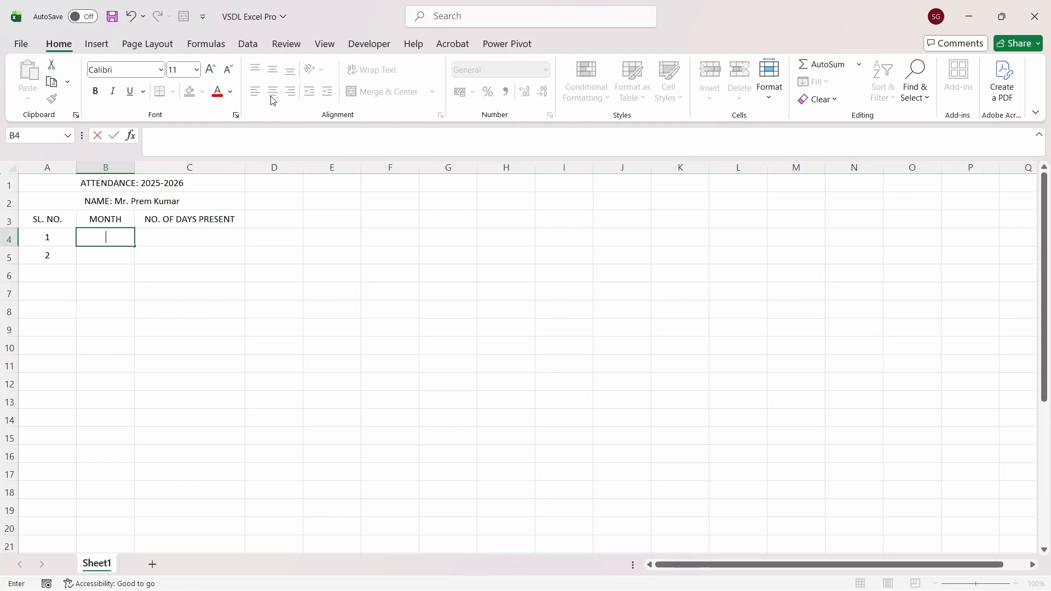
type("January")
key("Return")
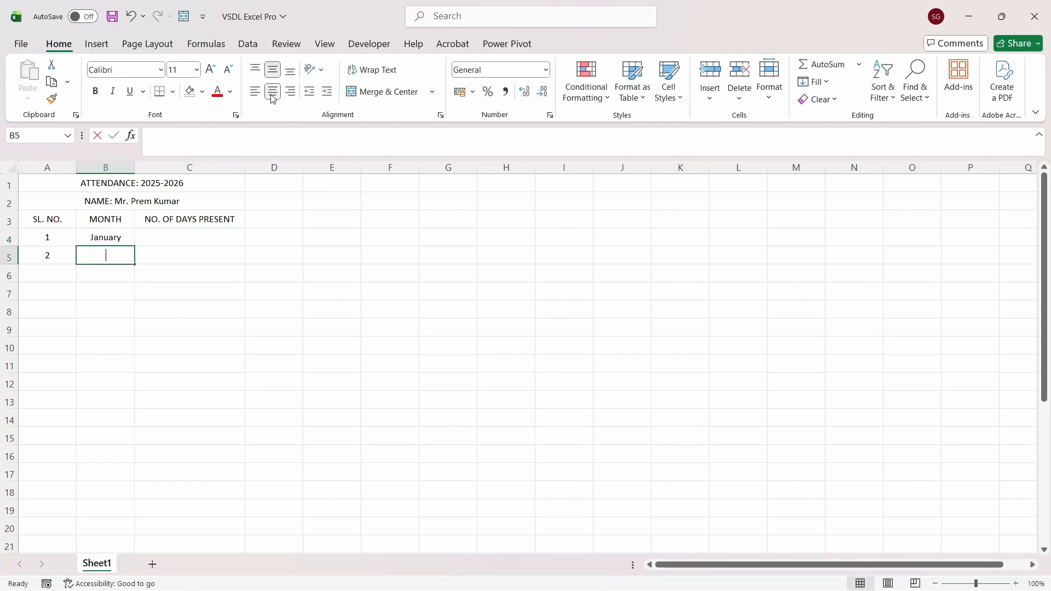
type("February")
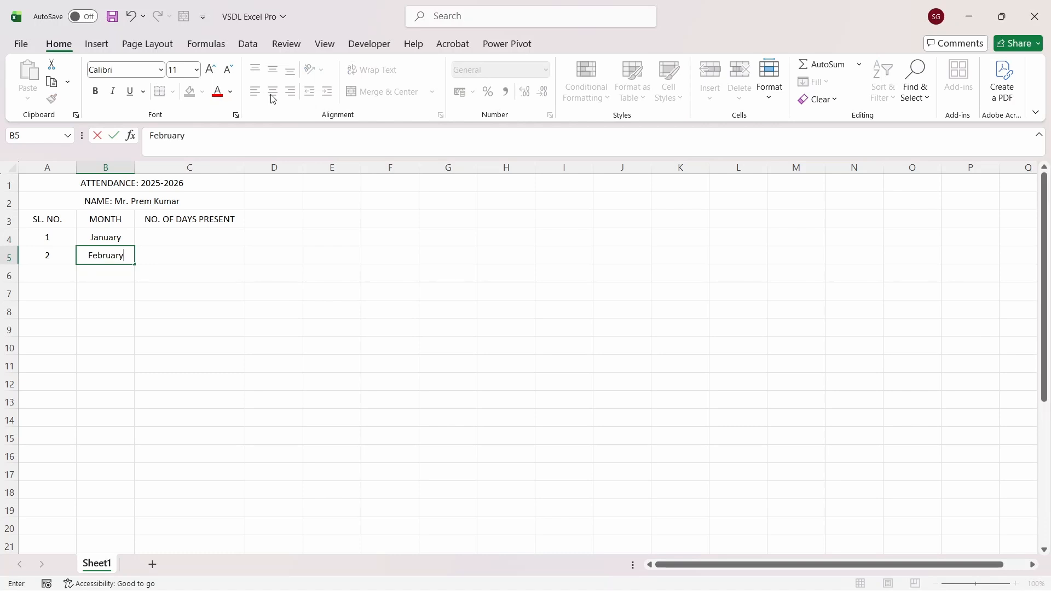
key("Tab")
key("Left")
key("Up")
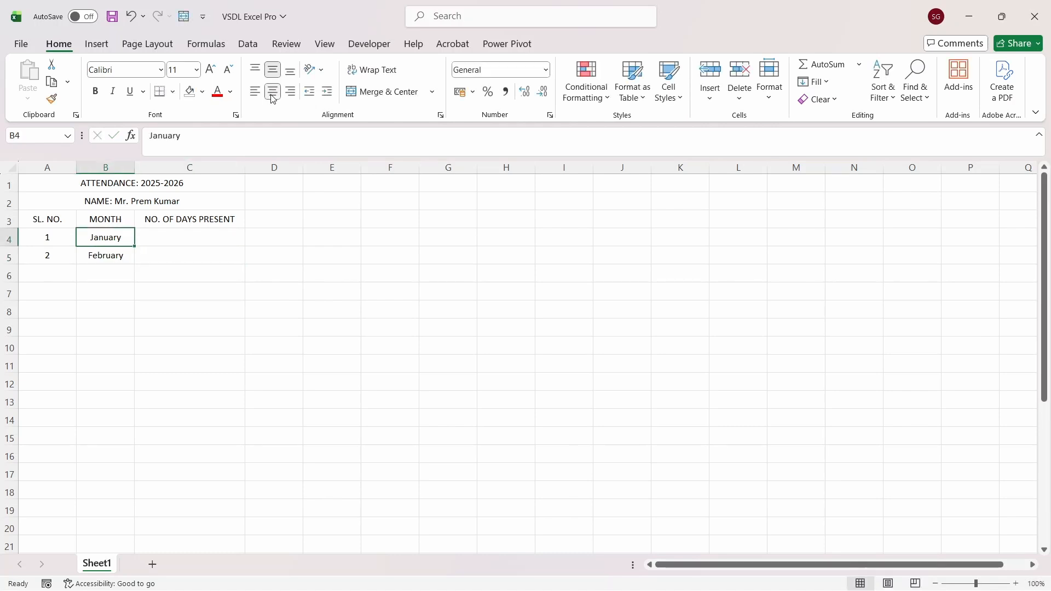
key("shift+Down")
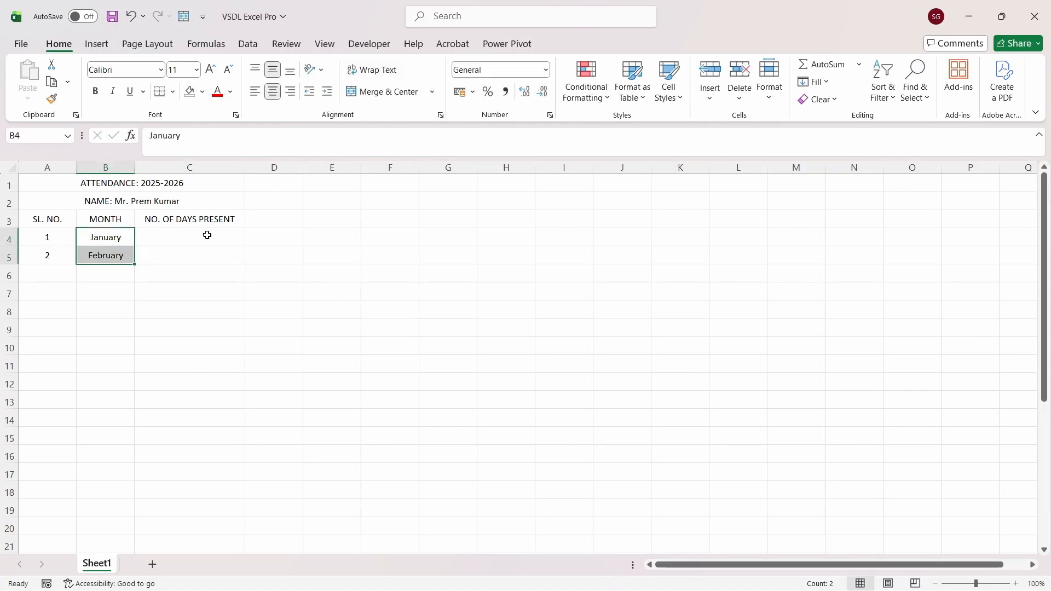
Drag-fill the months down through December in B4:B15.
left_click_drag(134, 264, 119, 445)
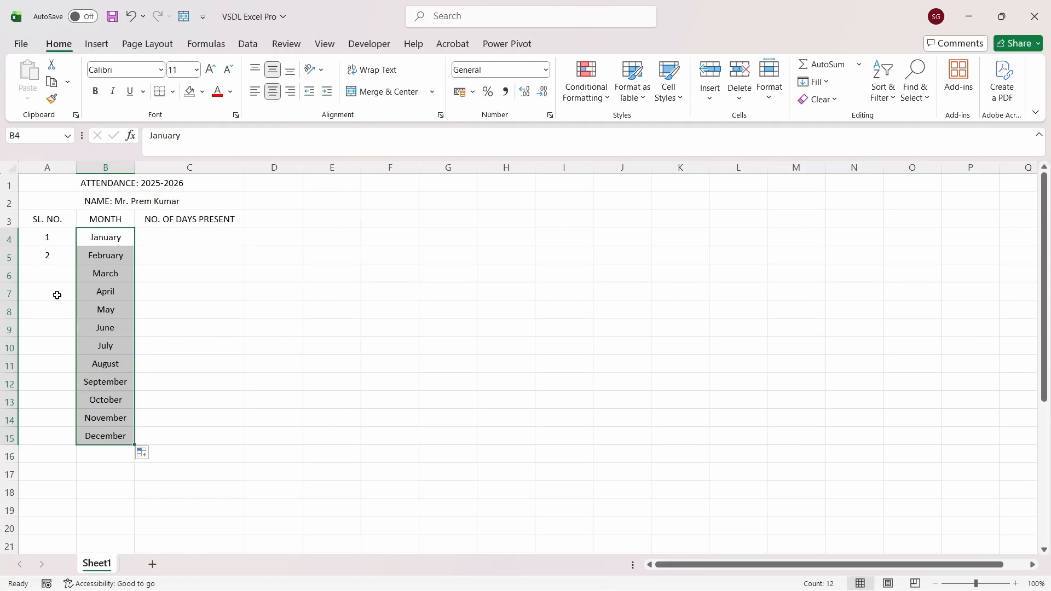
left_click(54, 270)
key("Up")
key("Up")
key("shift+Down")
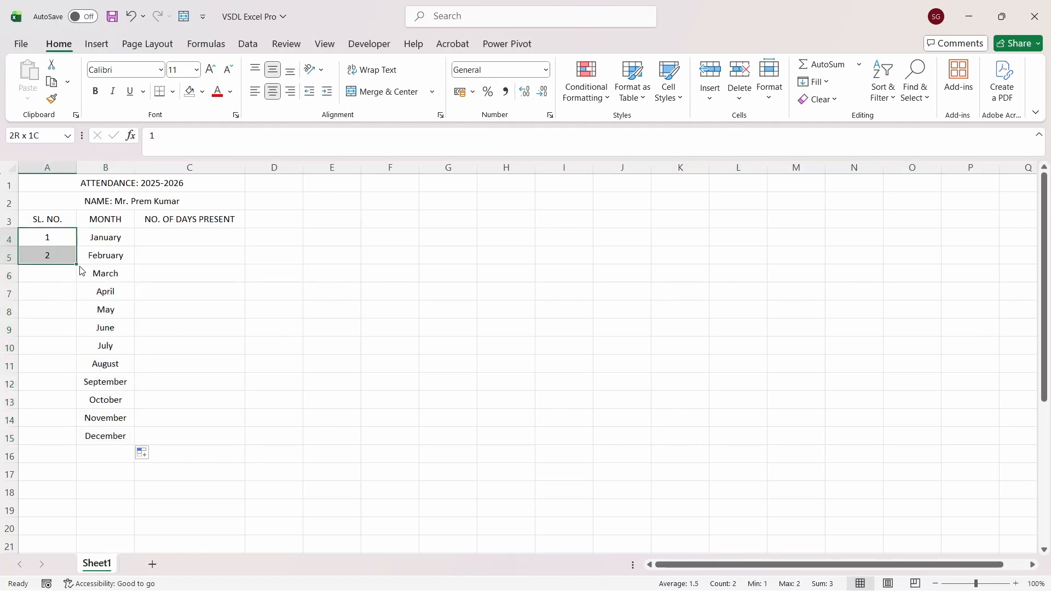
Select the serial column from A4 to number the rows 1 to 12.
left_click(54, 236)
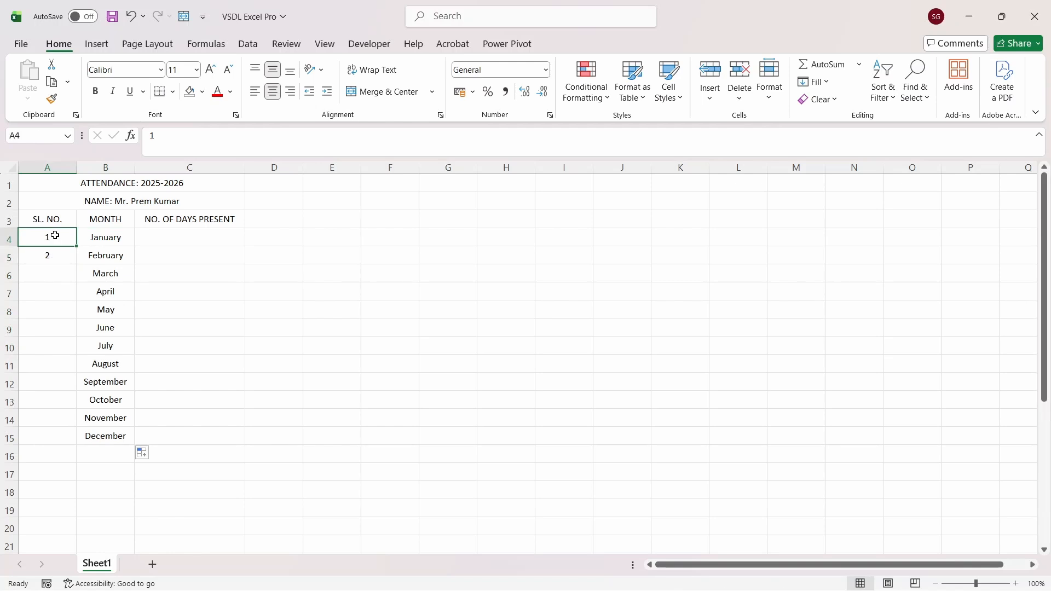
left_click_drag(55, 236, 77, 444)
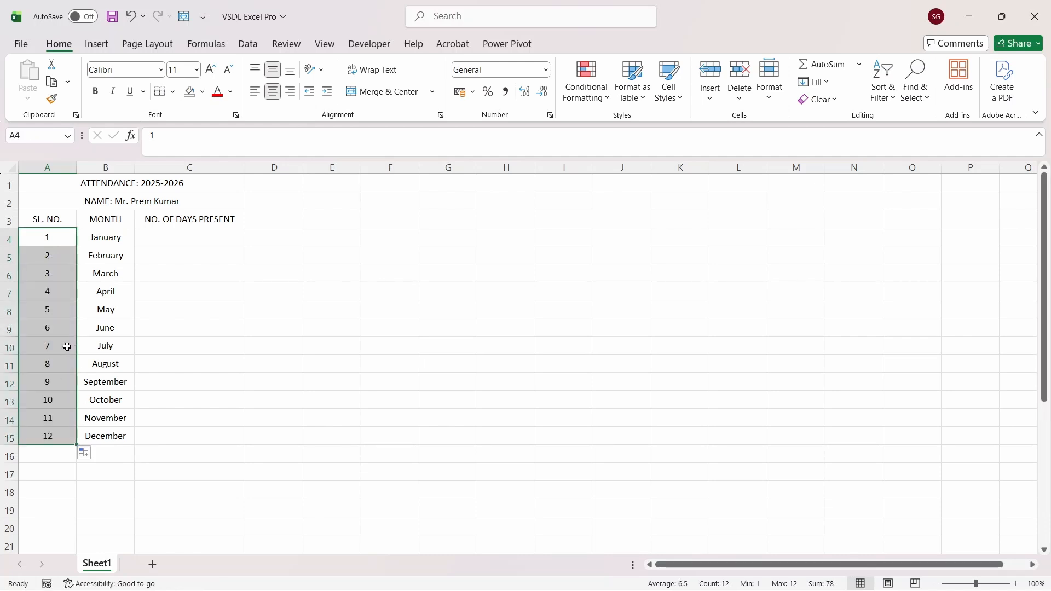
left_click(54, 288)
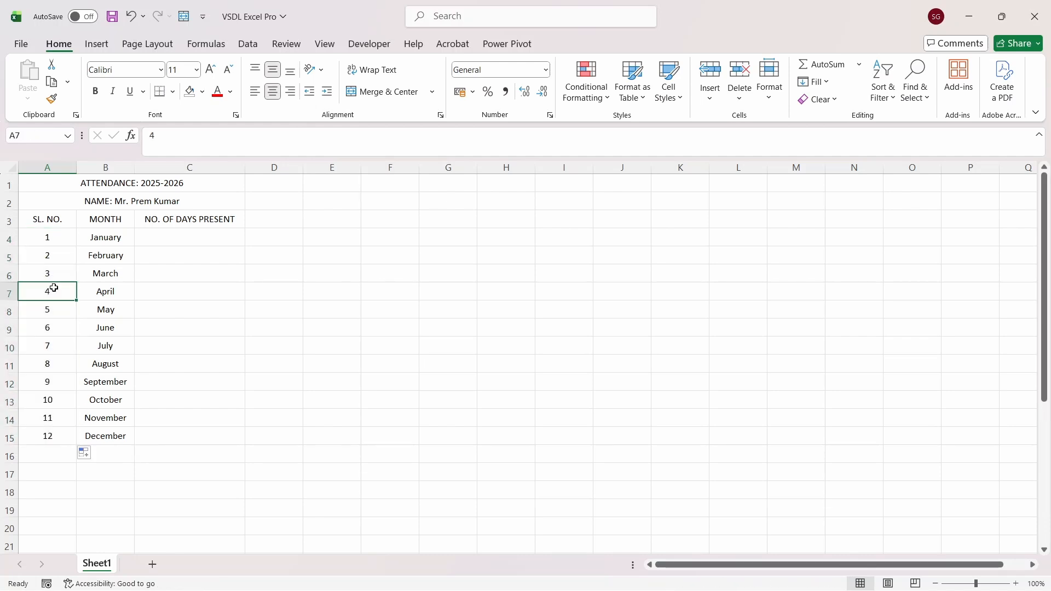
key("Up")
key("Up")
key("Up")
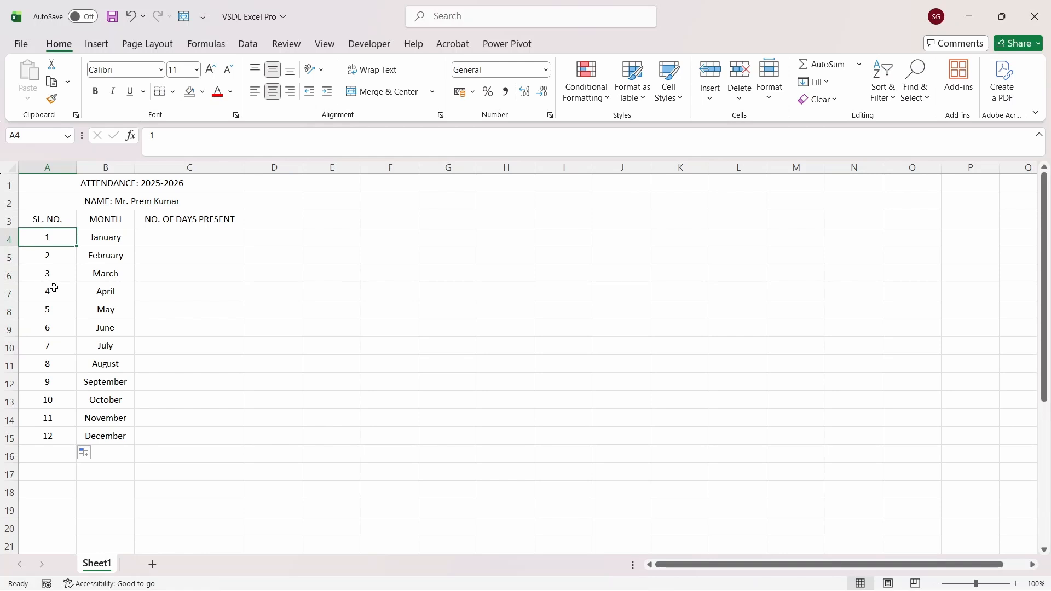
Enter 2 and 4 in A4:A5 and fill that series down to row 15.
type("2")
key("Return")
type("4")
key("Return")
key("Up")
key("Up")
key("shift+Down")
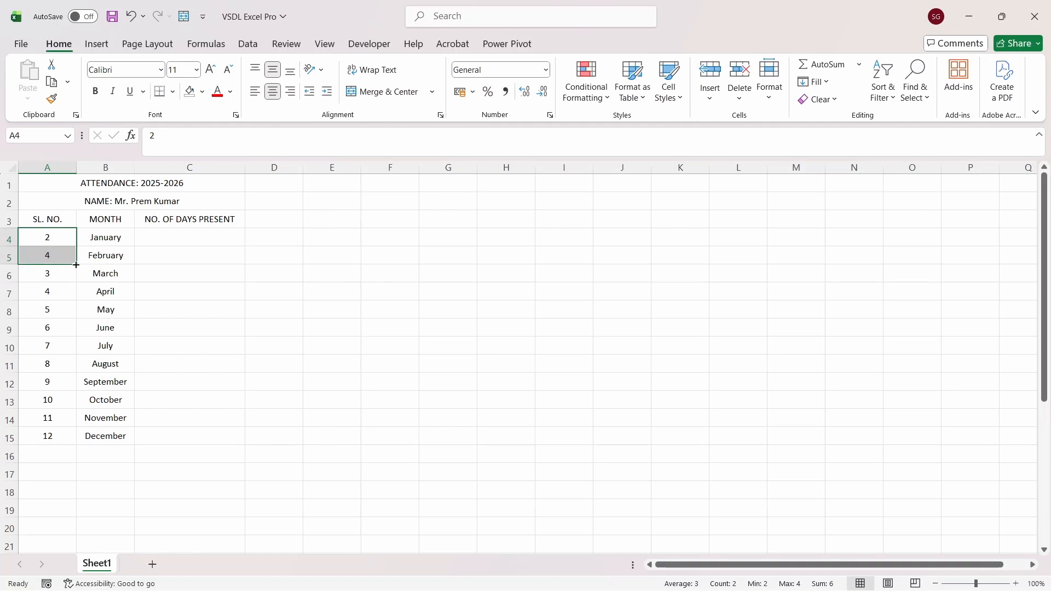
left_click_drag(76, 265, 72, 445)
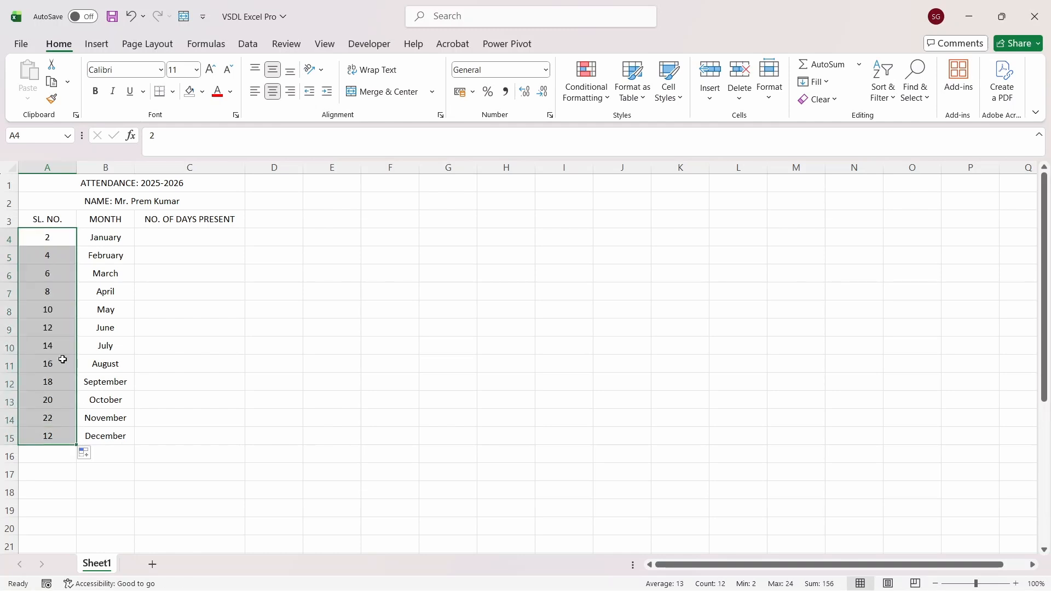
Retype A4:A5 as 5 and 10 and fill that series down the column.
left_click(54, 239)
type("5")
key("Return")
type("10")
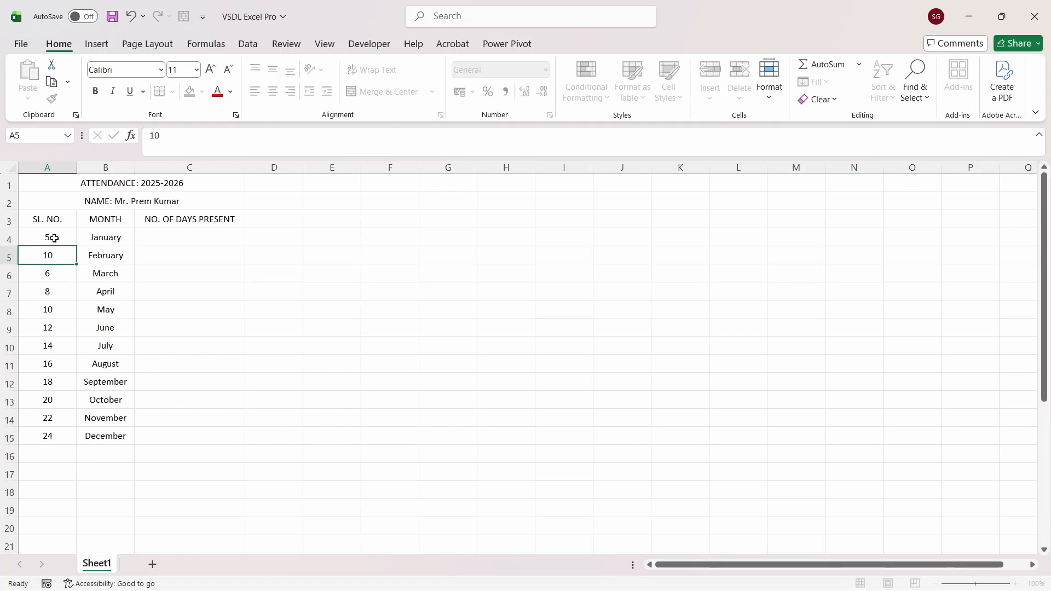
key("Return")
left_click(54, 238)
key("shift+Down")
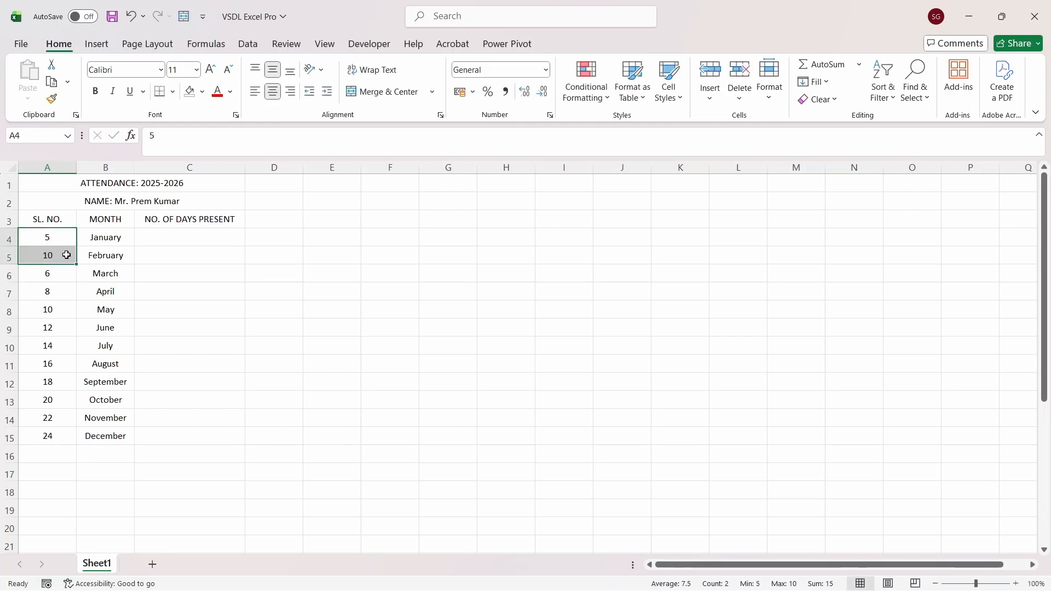
left_click_drag(76, 264, 64, 440)
left_click(105, 365)
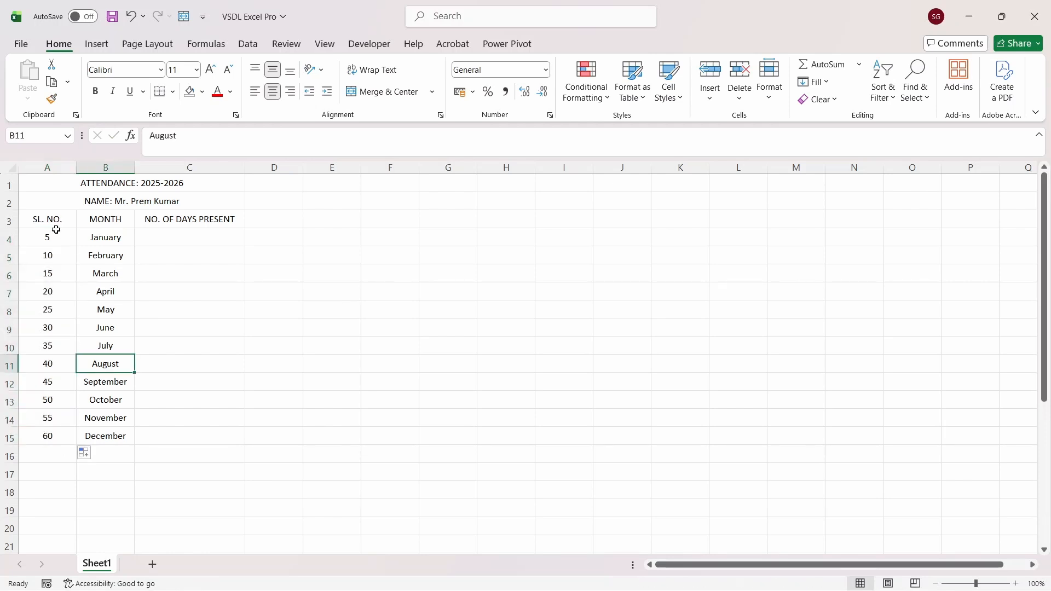
Restore 1 and 2 in A4:A5 and fill serial numbers 1 to 12 down to A15.
left_click(56, 230)
type("1")
key("Return")
type("2")
key("Return")
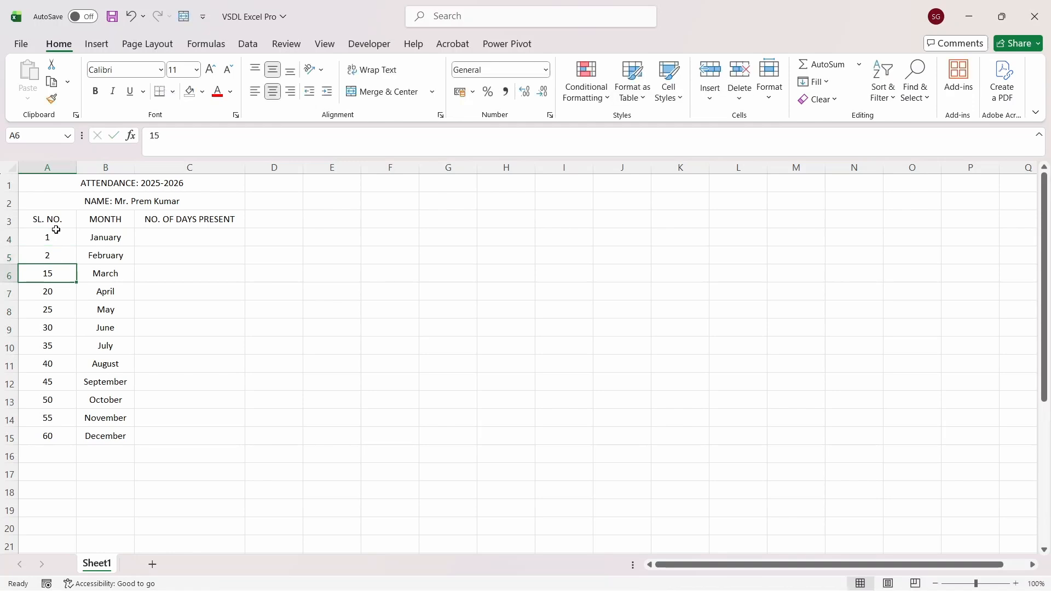
left_click(56, 230)
key("shift+Down")
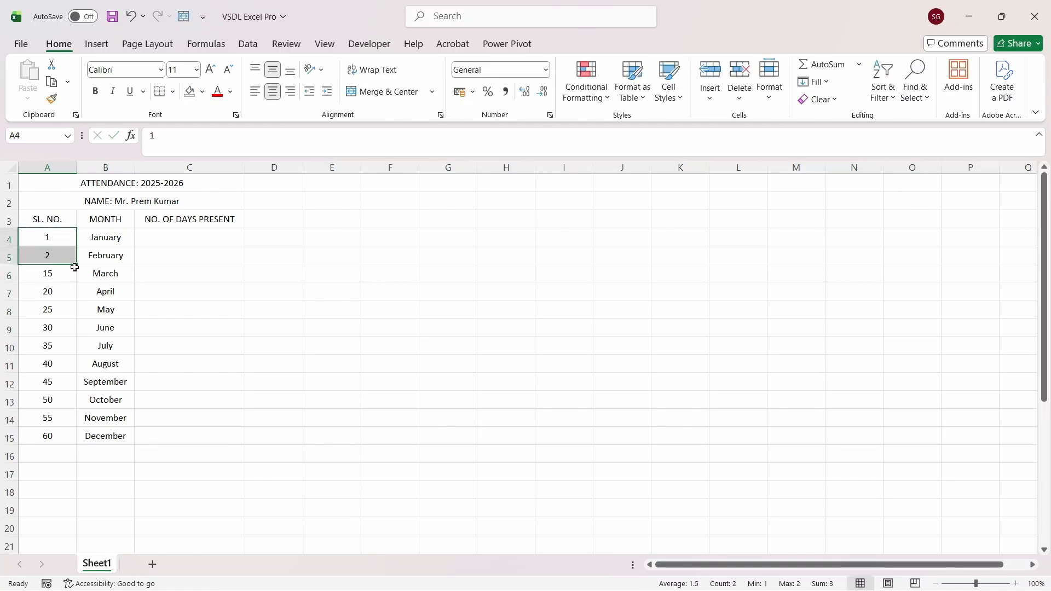
left_click_drag(75, 267, 77, 445)
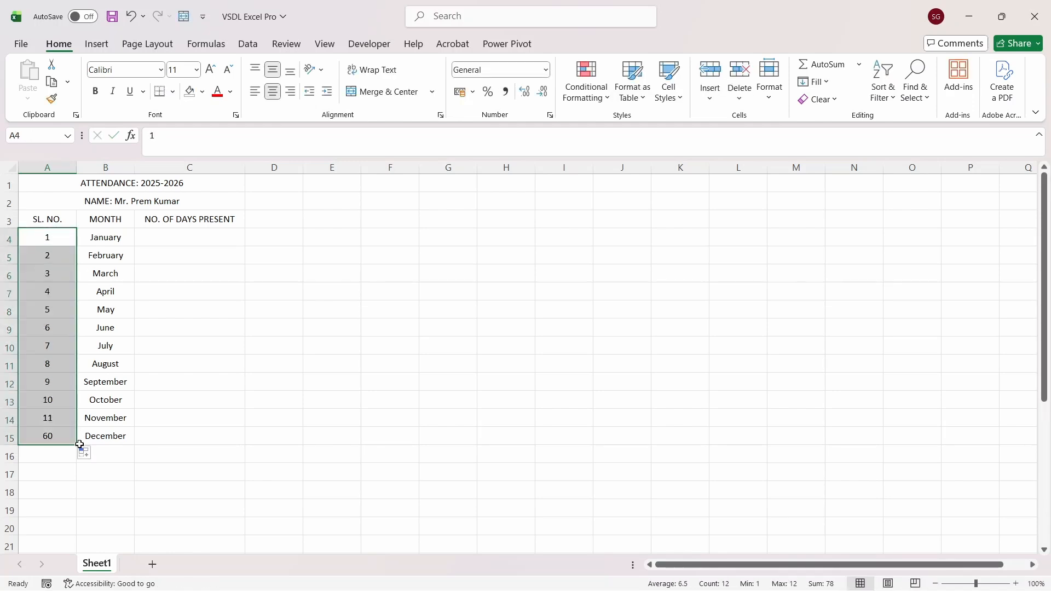
left_click(166, 326)
Enter days present for January to June: 25, 24, 19, 26, 20, 15.
left_click(190, 237)
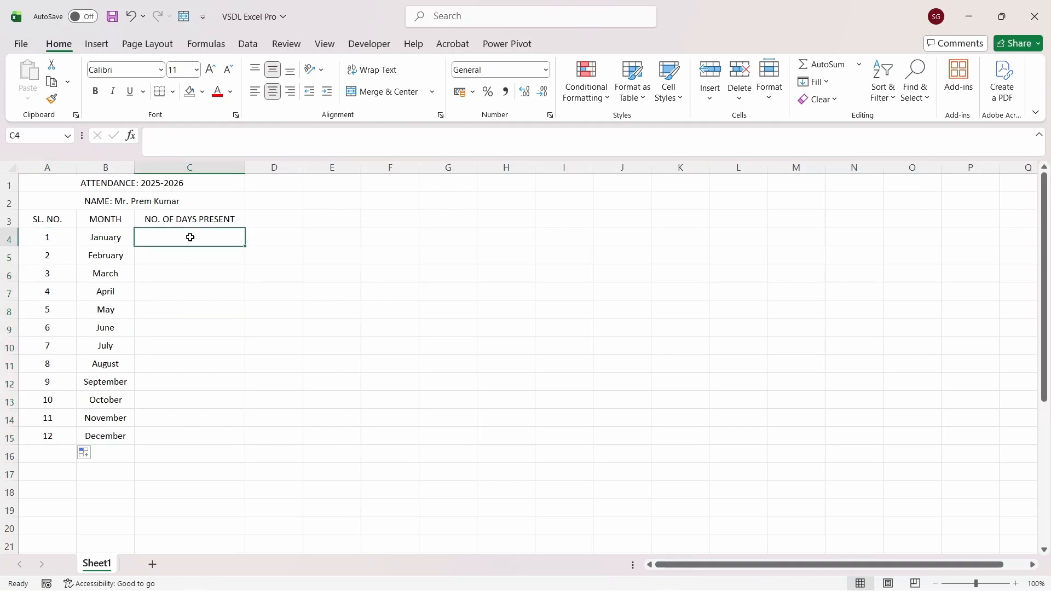
type("25")
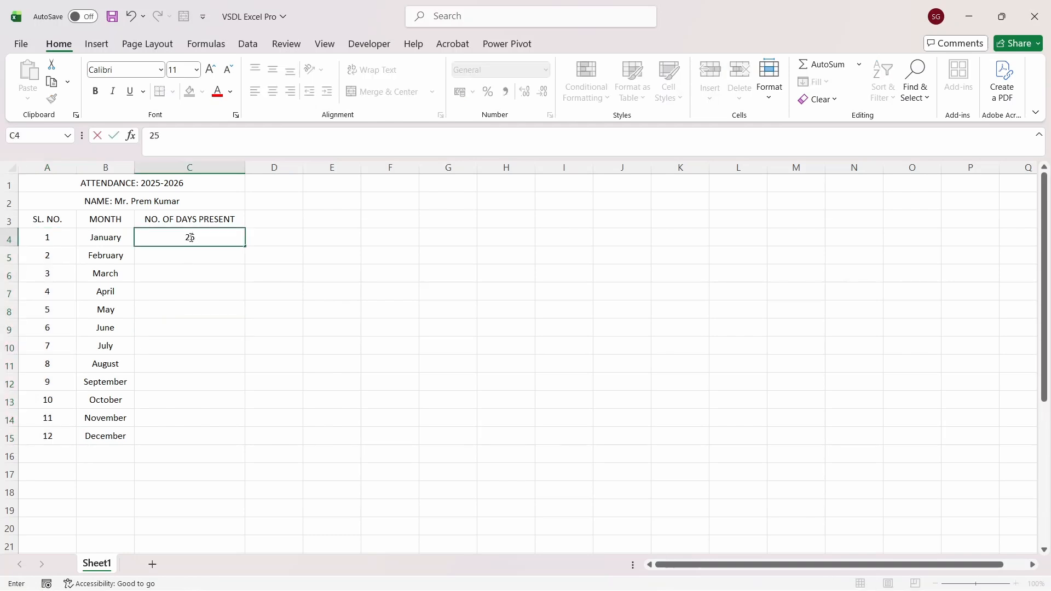
key("Return")
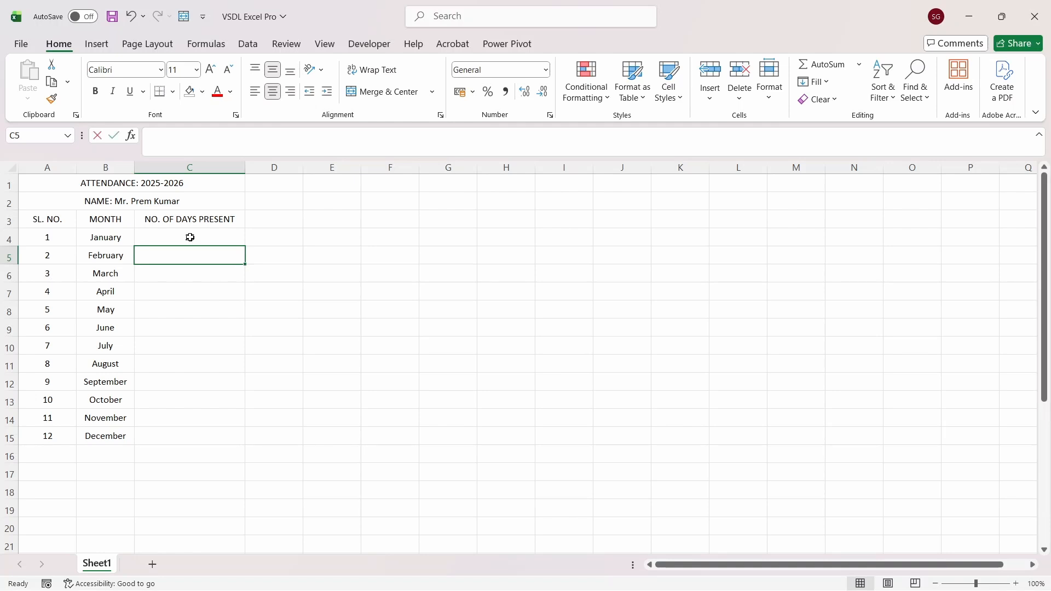
type("24")
key("Return")
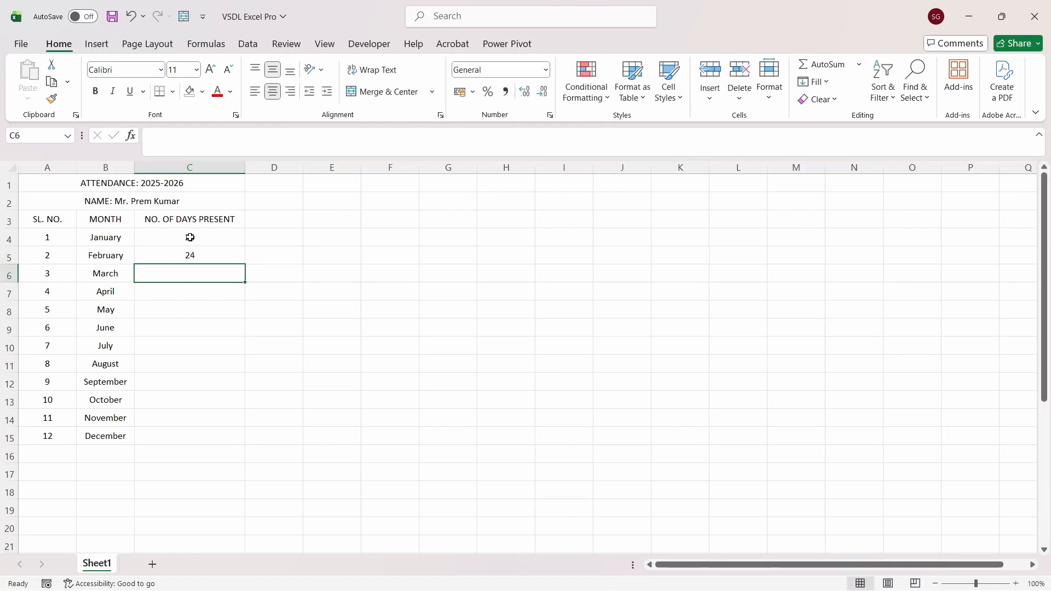
type("19")
key("Return")
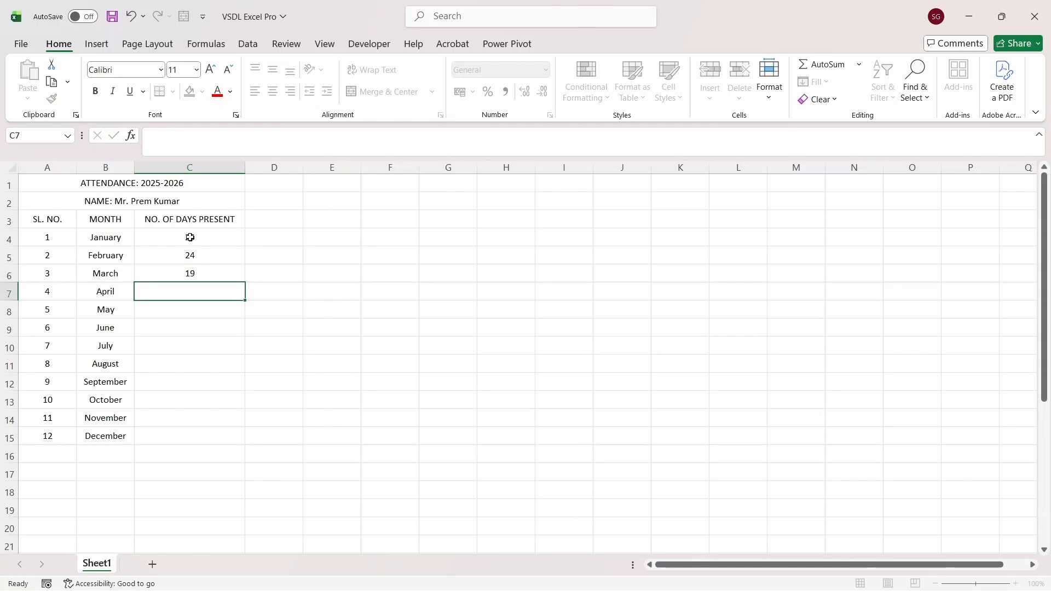
type("26")
key("Return")
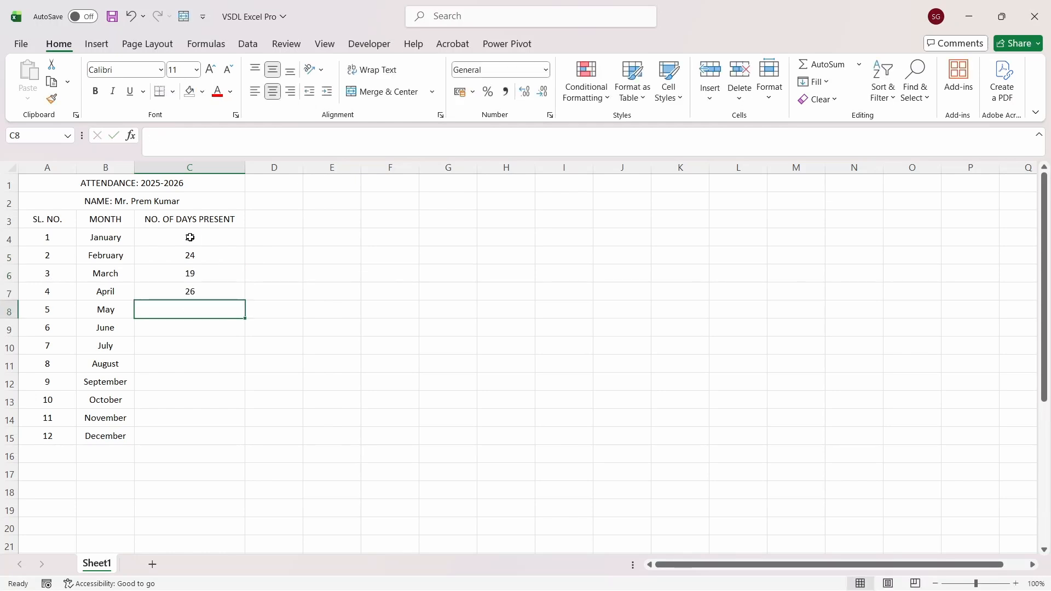
type("20")
key("Return")
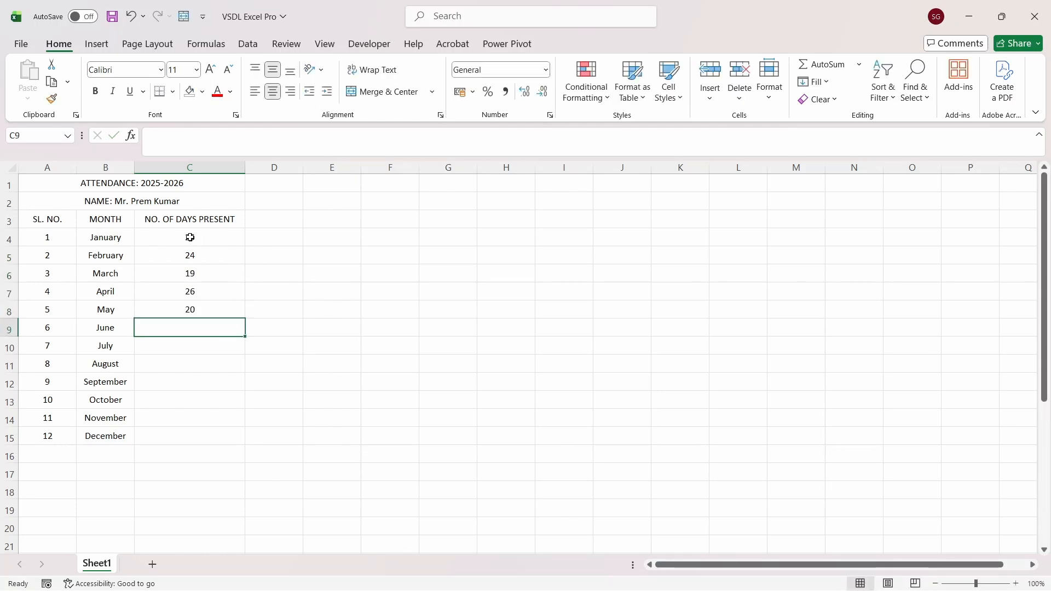
type("3")
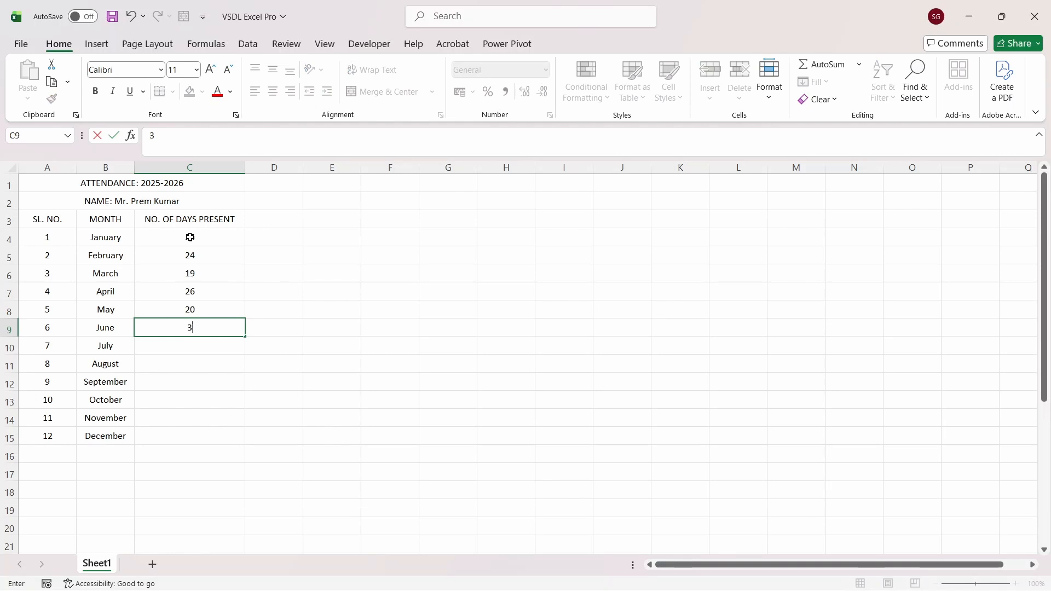
key("Escape")
type("15")
key("Return")
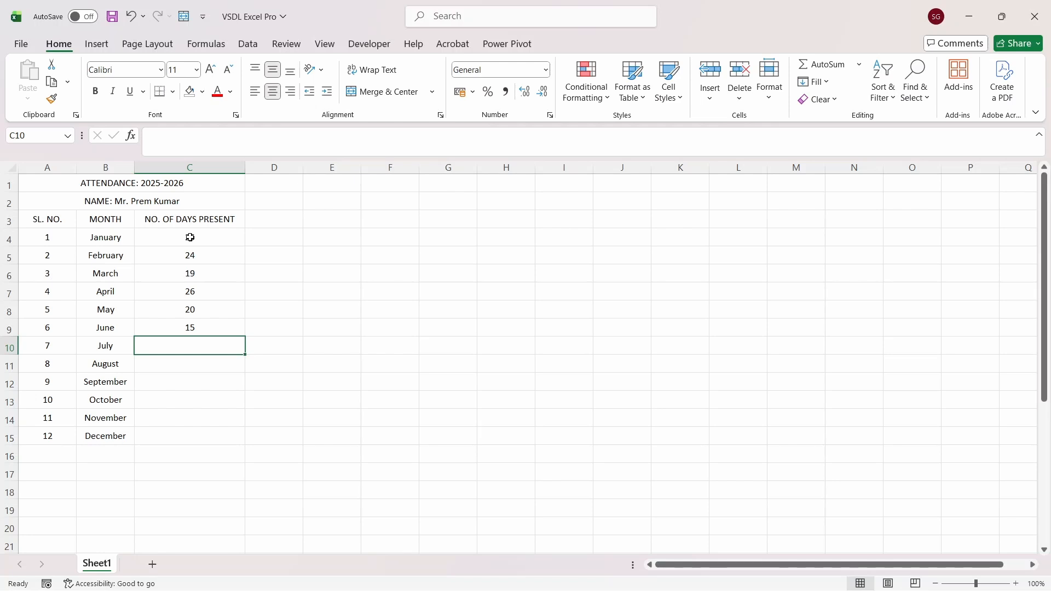
Enter days present for July to December: 22, 24, 22, 21, 20, 15.
type("22")
key("Return")
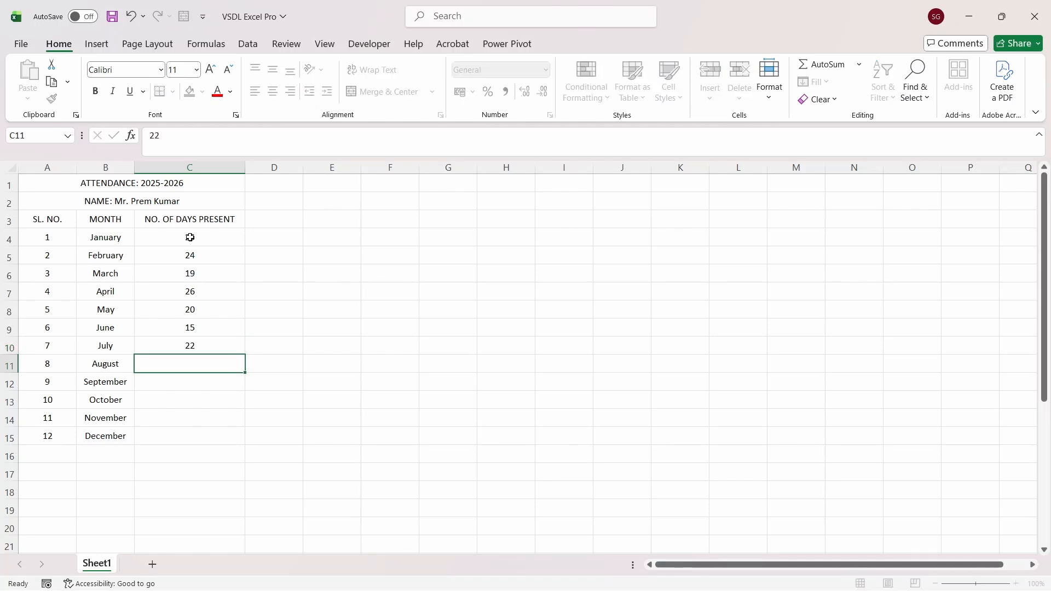
type("24")
key("Return")
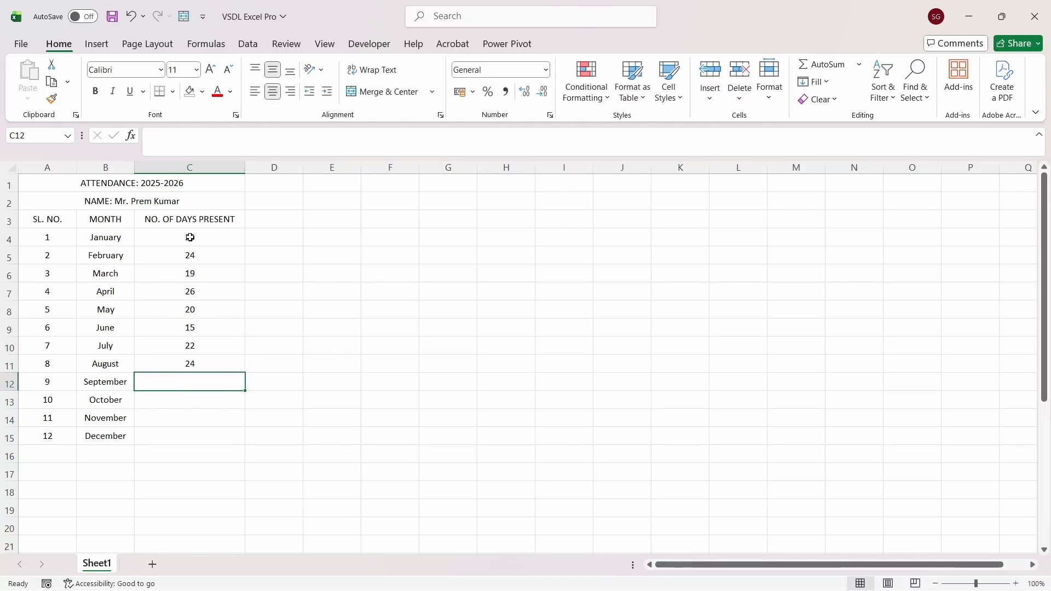
type("22")
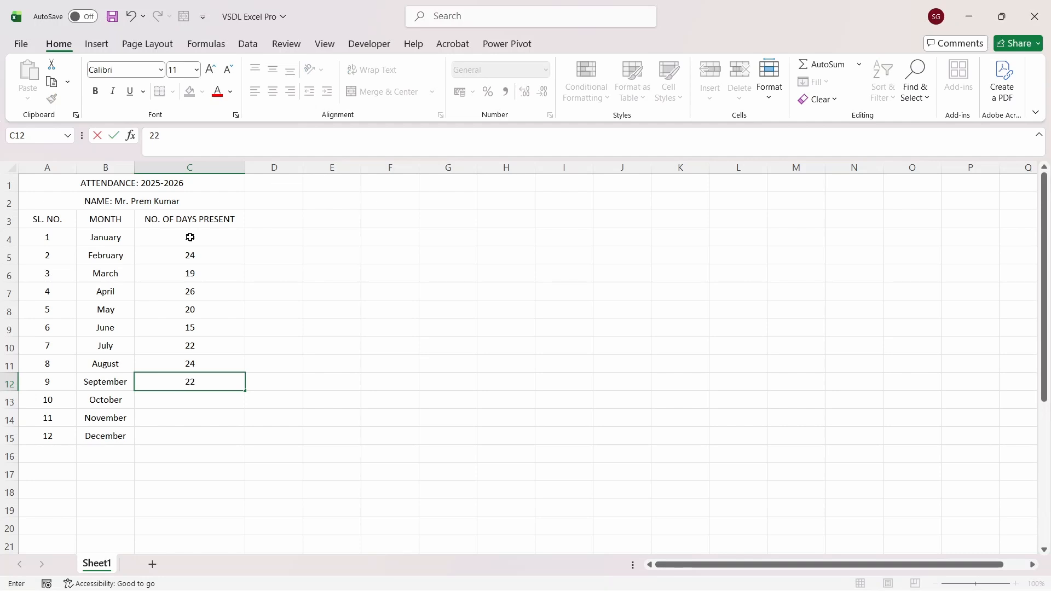
key("Return")
type("21")
key("Return")
type("20")
key("Return")
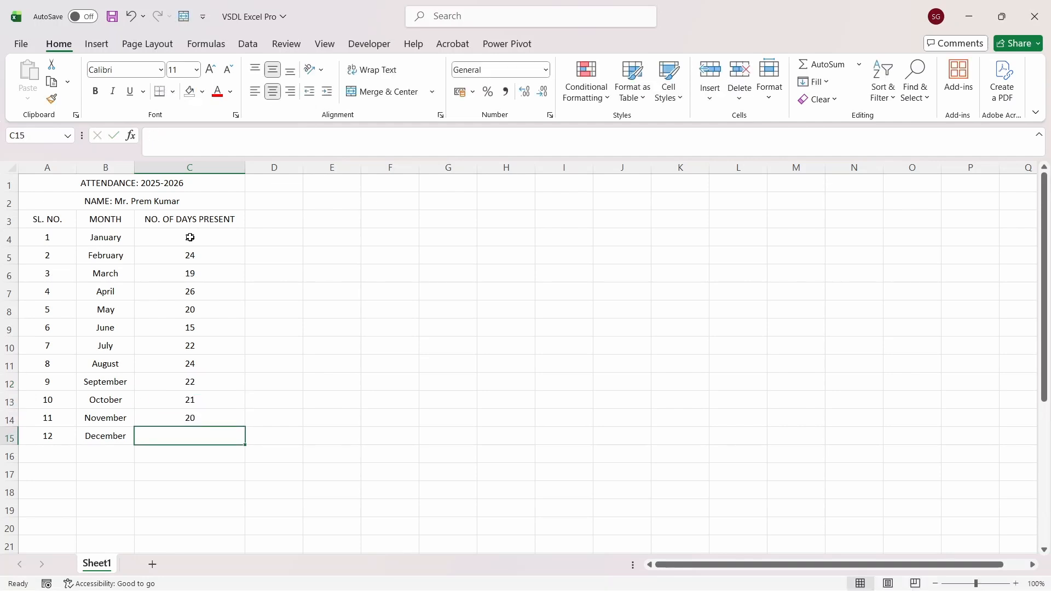
type("5")
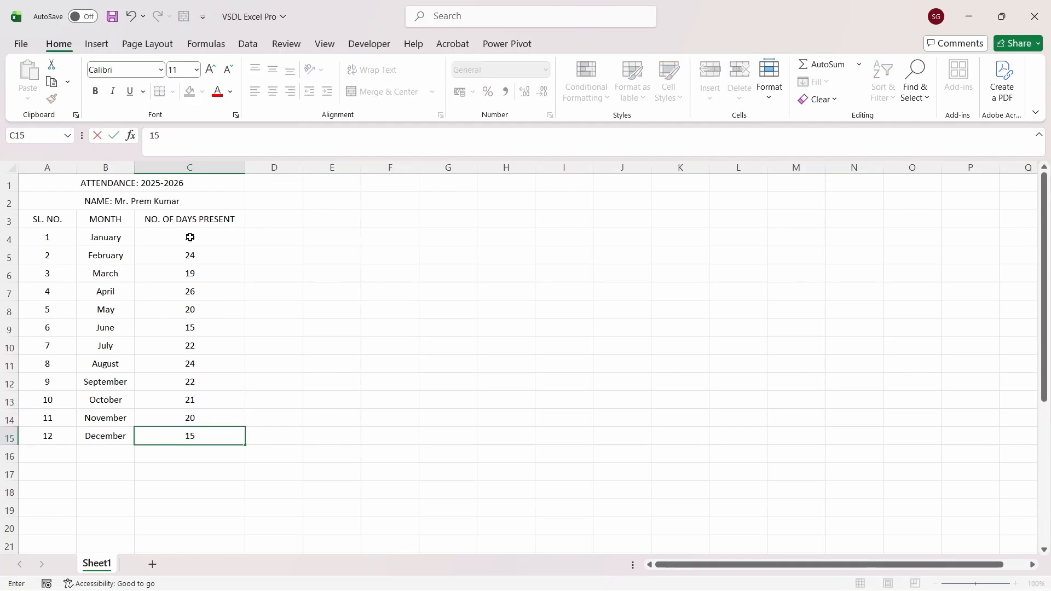
key("Right")
key("Left")
key("Right")
key("Up")
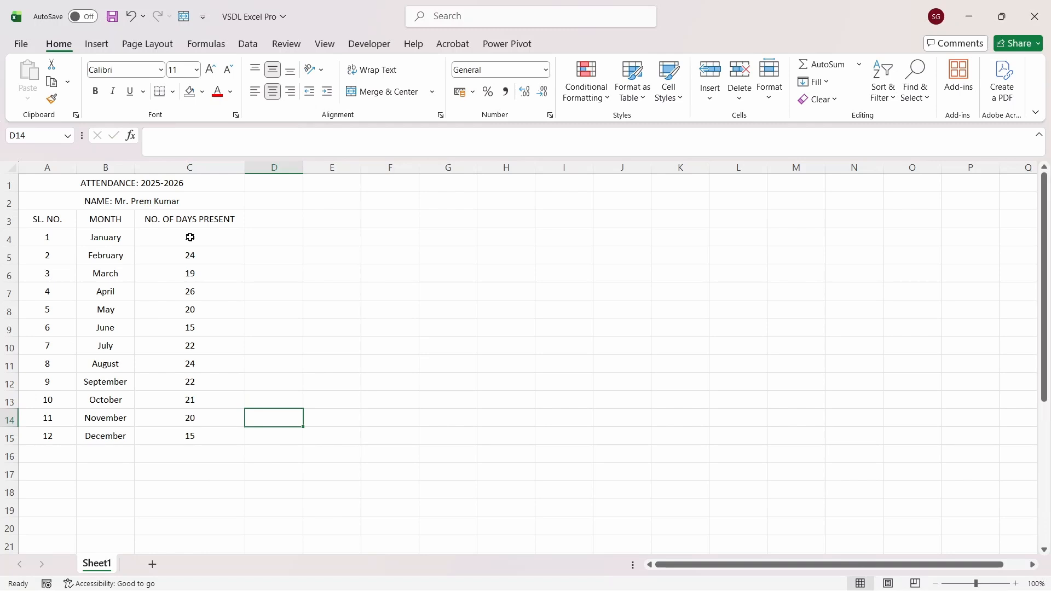
key("Up")
key("Up")
key("Up")
key("Up")
key("Up")
key("Up")
key("Up")
key("Up")
key("Up")
key("Up")
key("Up")
key("Down")
key("Down")
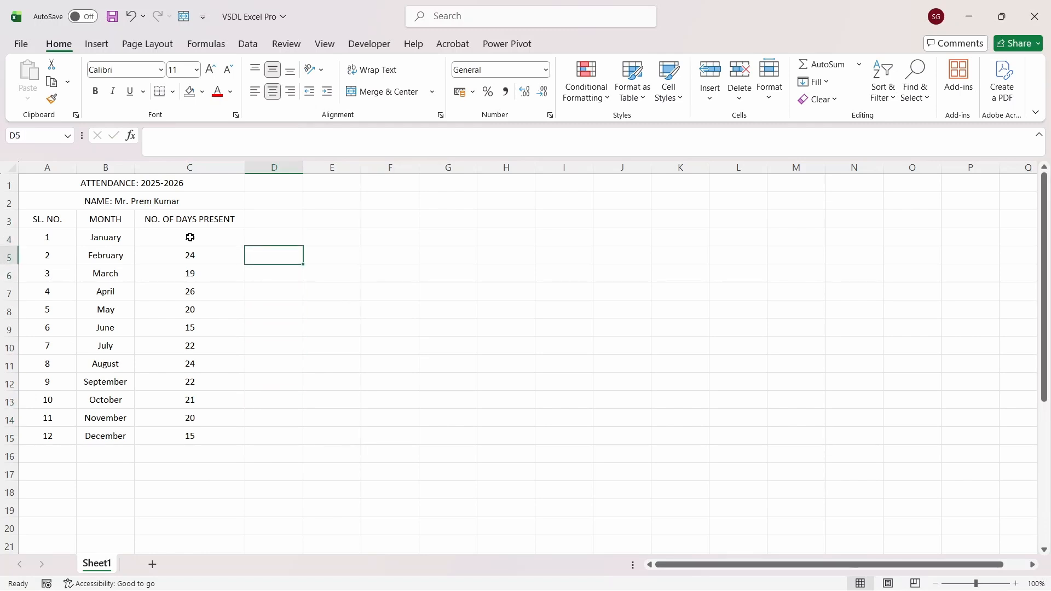
key("Down")
key("Down")
key("Down")
key("Down")
key("Down")
key("Down")
key("Down")
key("Down")
key("Down")
key("Down")
key("Down")
key("Down")
key("Down")
key("Up")
left_click(208, 472)
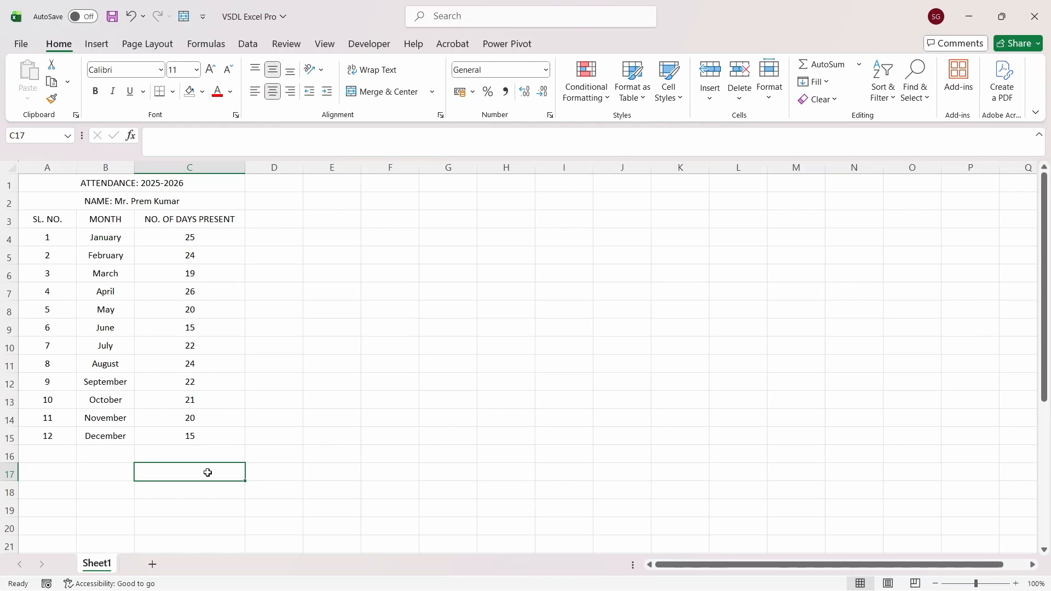
Enter =SUM(C4:C15) in C17 to total the days present, giving 253.
type("=")
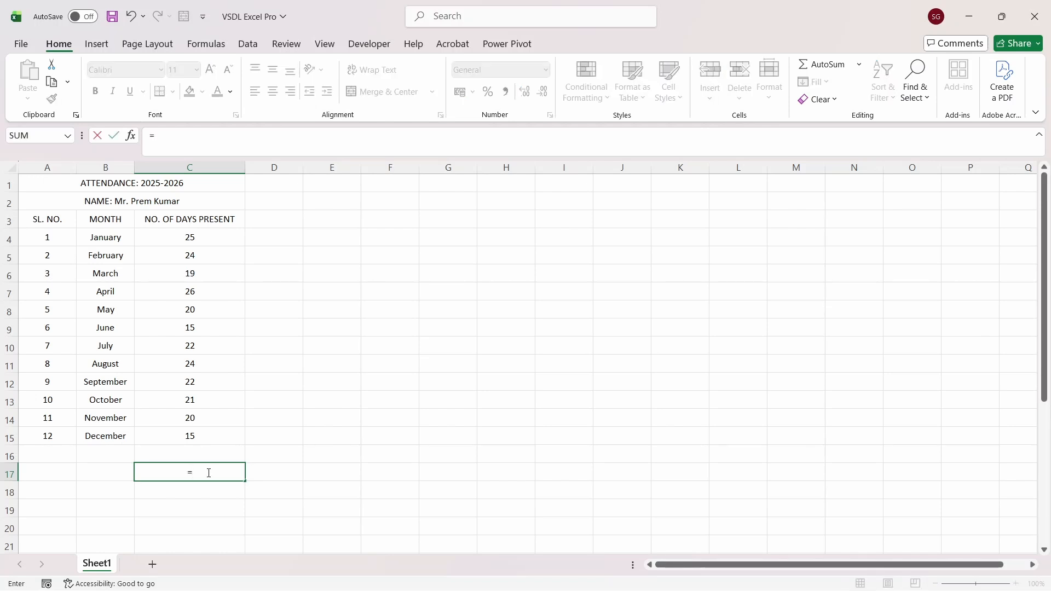
type("SUM")
type("(")
left_click(218, 238)
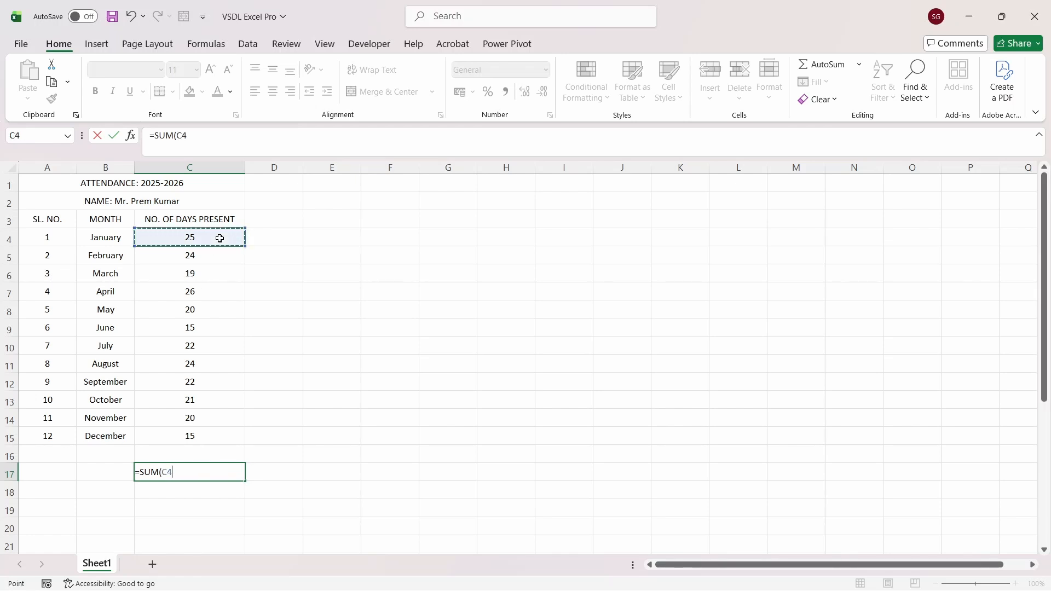
key("shift+Down")
key("shift+Down")
key("shift+Down")
key("shift+Down")
key("shift+Down")
key("shift+Down")
key("shift+Down")
key("shift+Down")
key("shift+Down")
key("shift+Down")
key("shift+Down")
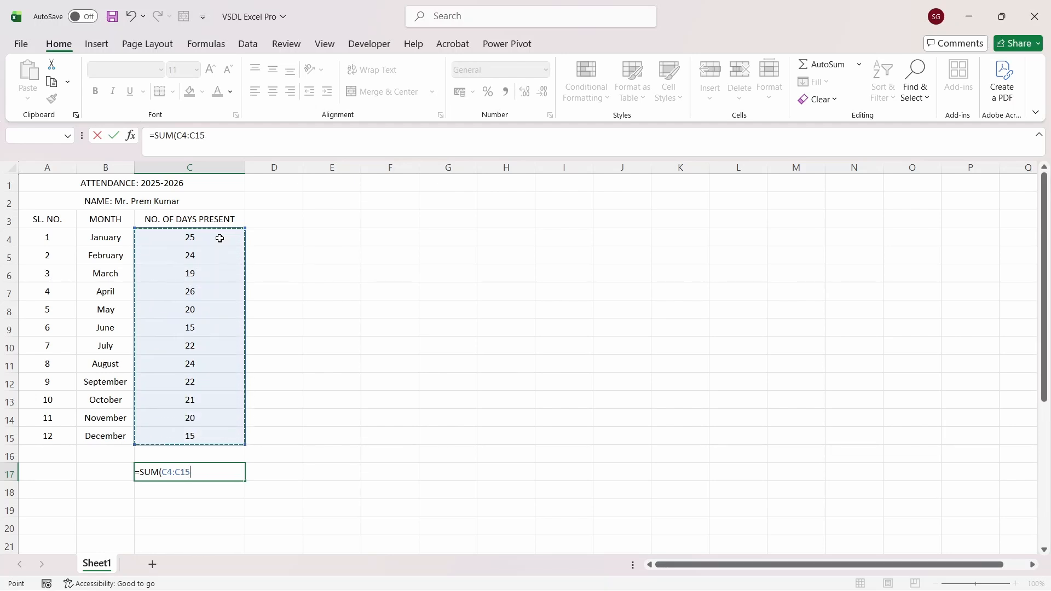
type(")")
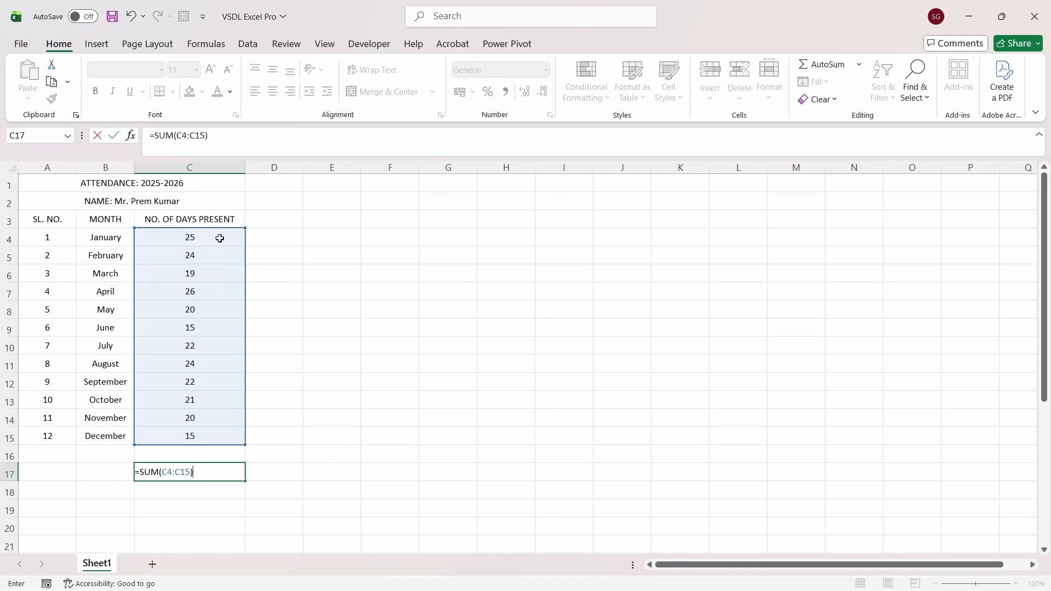
key("Return")
key("Up")
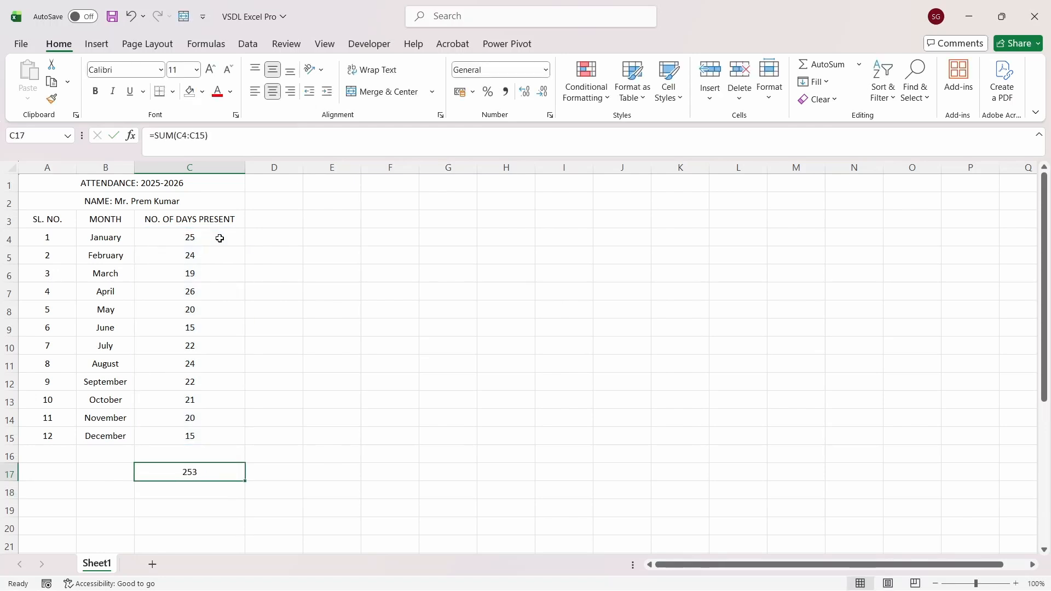
Change October's days present in C13 from 21 to 20.
key("Down")
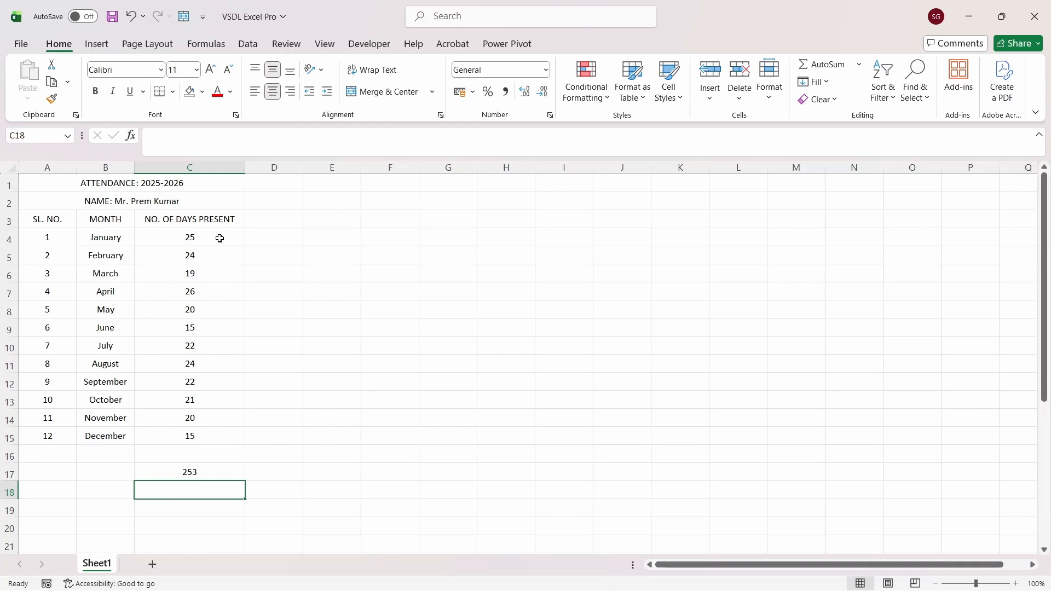
key("Up")
key("Up")
key("Up")
key("Up")
key("Up")
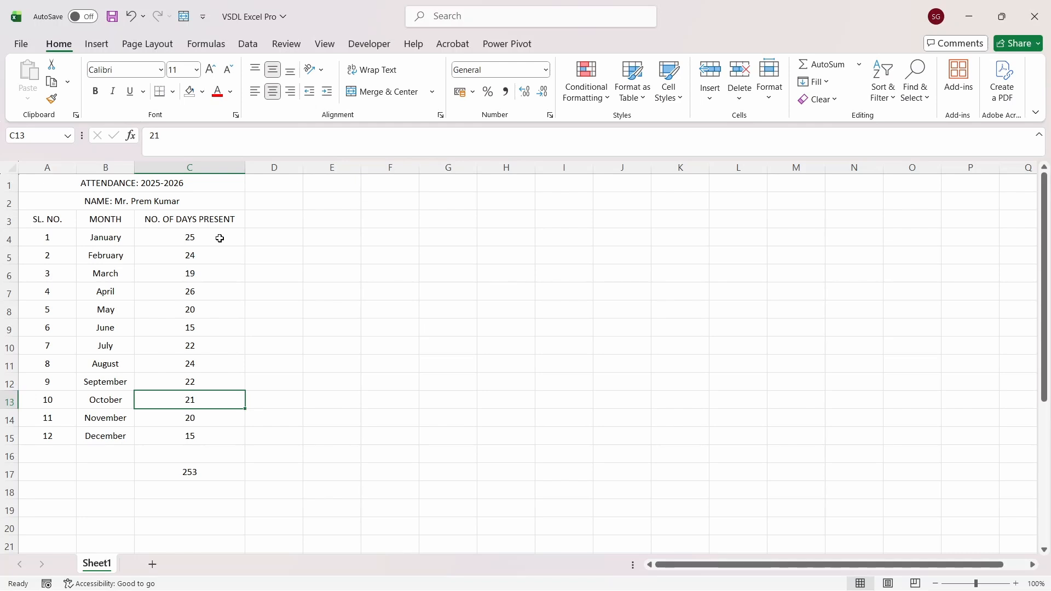
type("20")
key("Return")
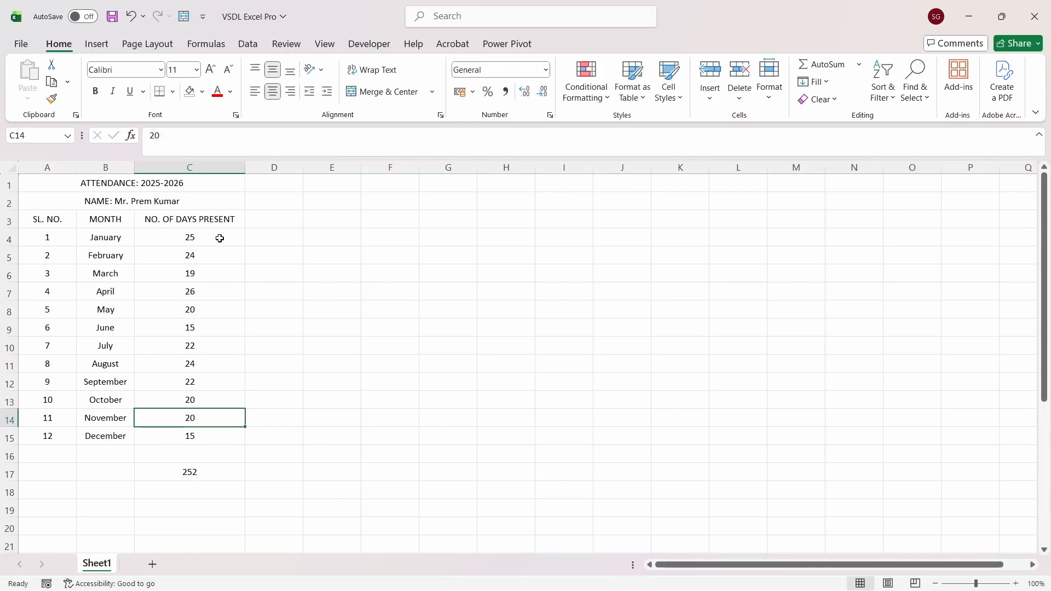
key("Down")
key("Down")
key("Down")
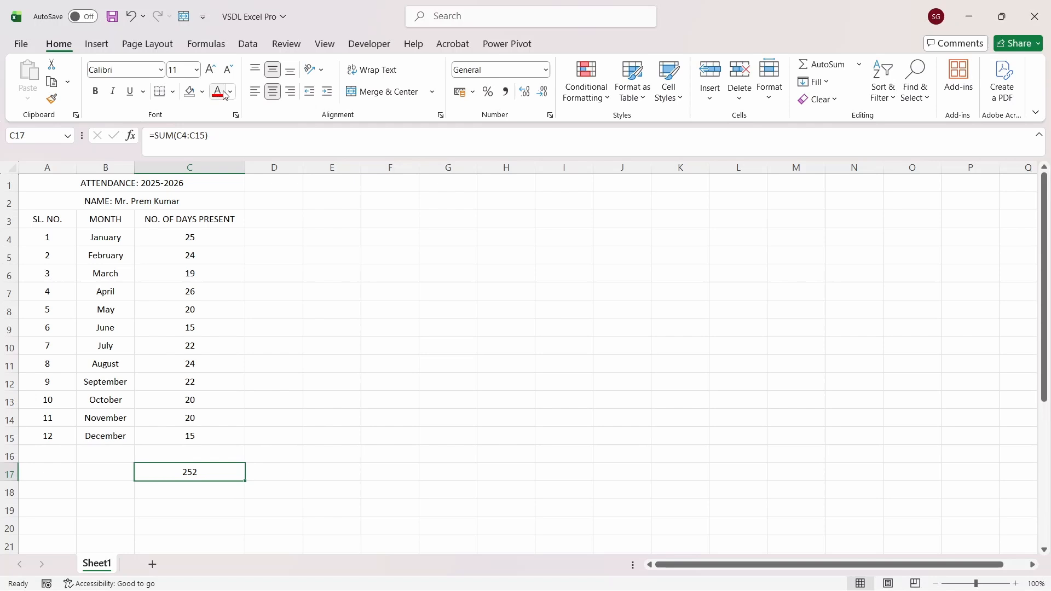
Fill the total cell C17 green.
left_click(189, 91)
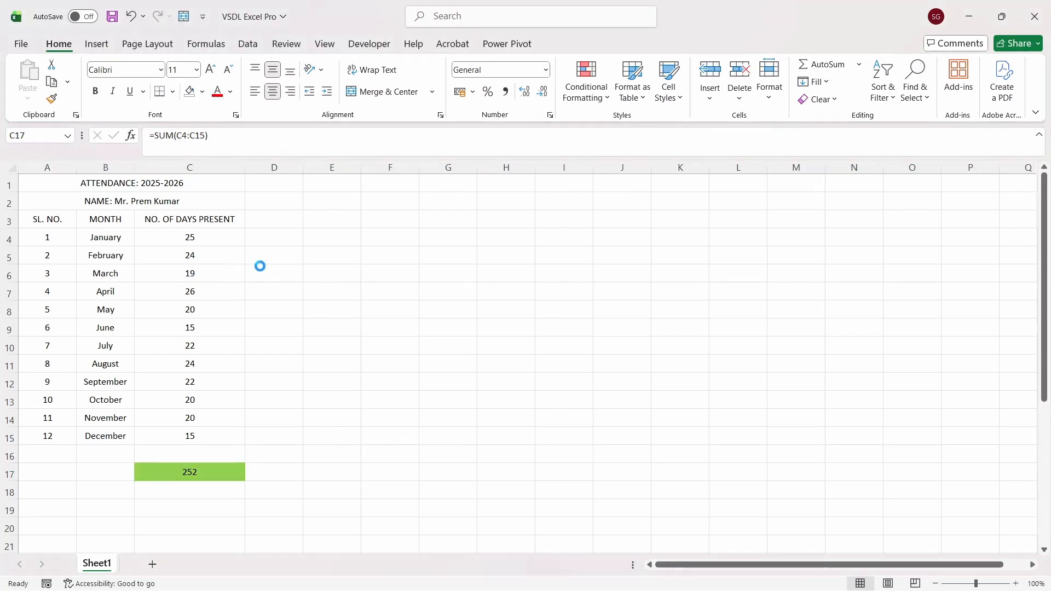
key("Up")
key("Up")
key("Up")
key("Up")
key("Up")
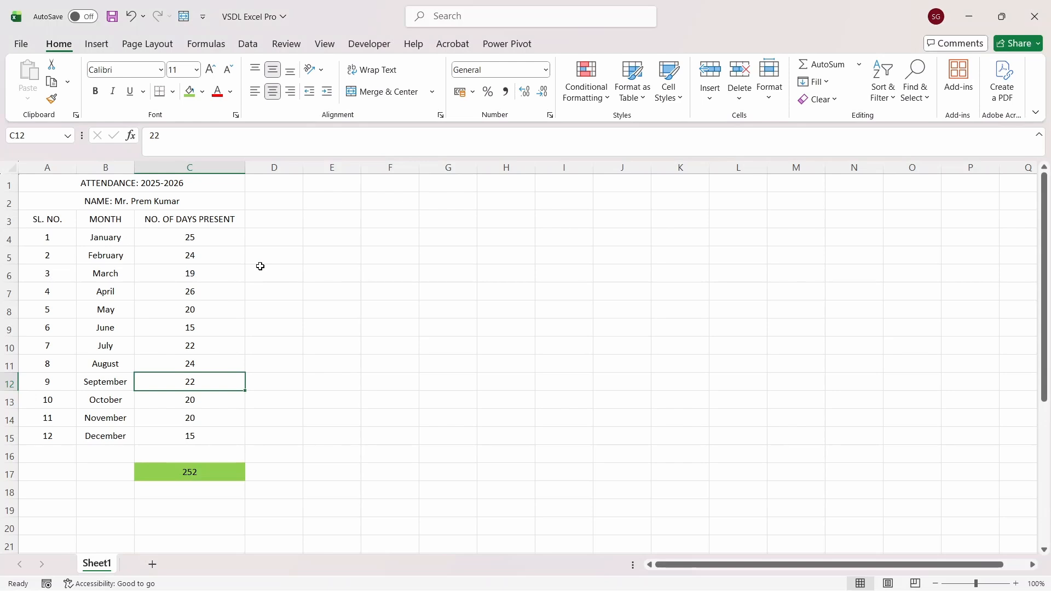
key("ctrl+z")
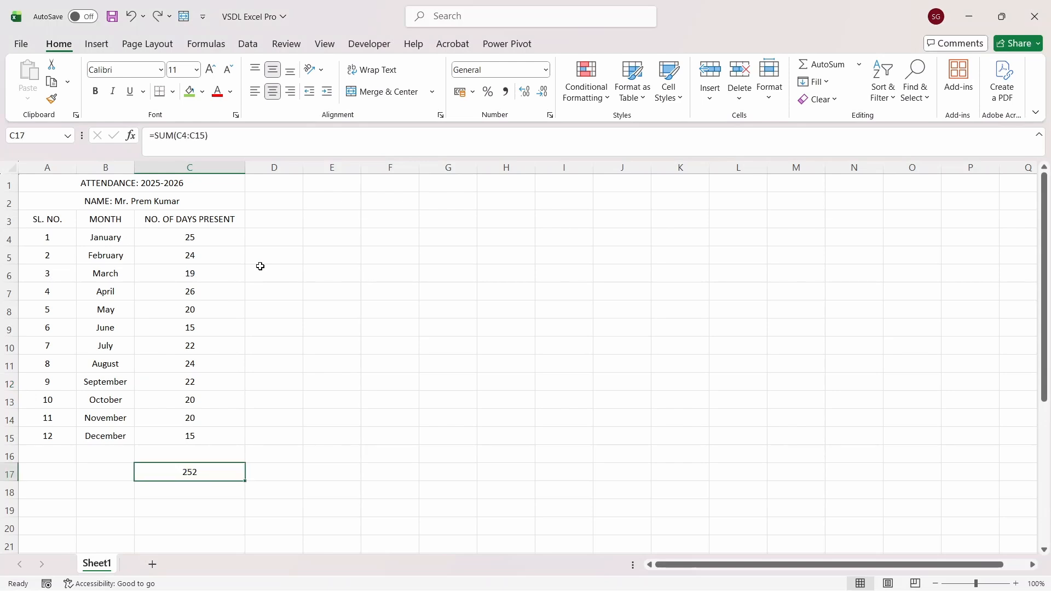
left_click(189, 91)
key("Up")
key("Up")
key("Up")
Set June's days present to 18 and January's to 20.
key("Up")
key("Up")
key("Up")
key("Up")
key("Up")
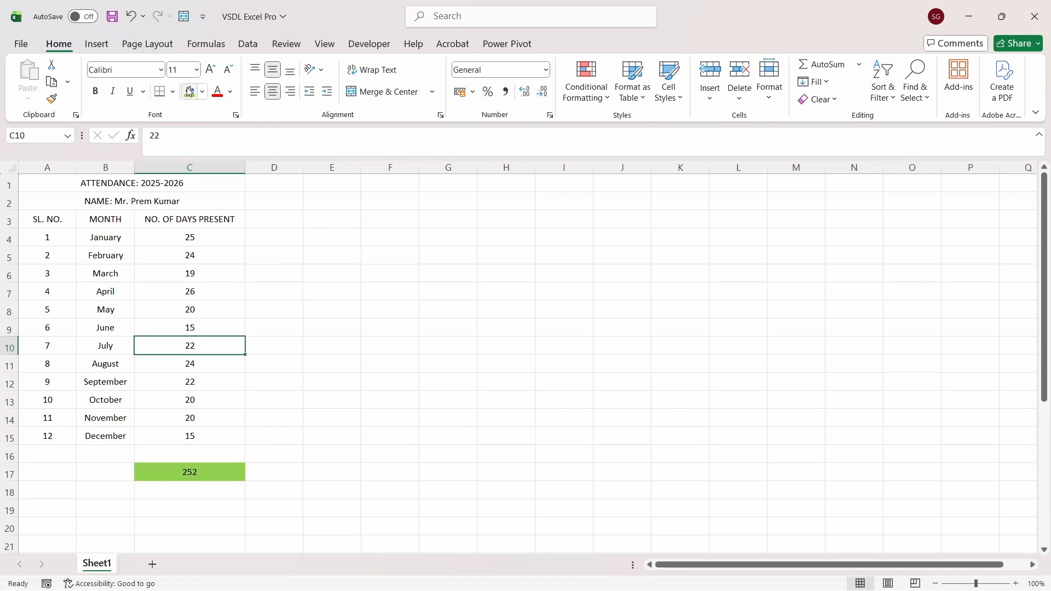
type("18")
key("Return")
key("Up")
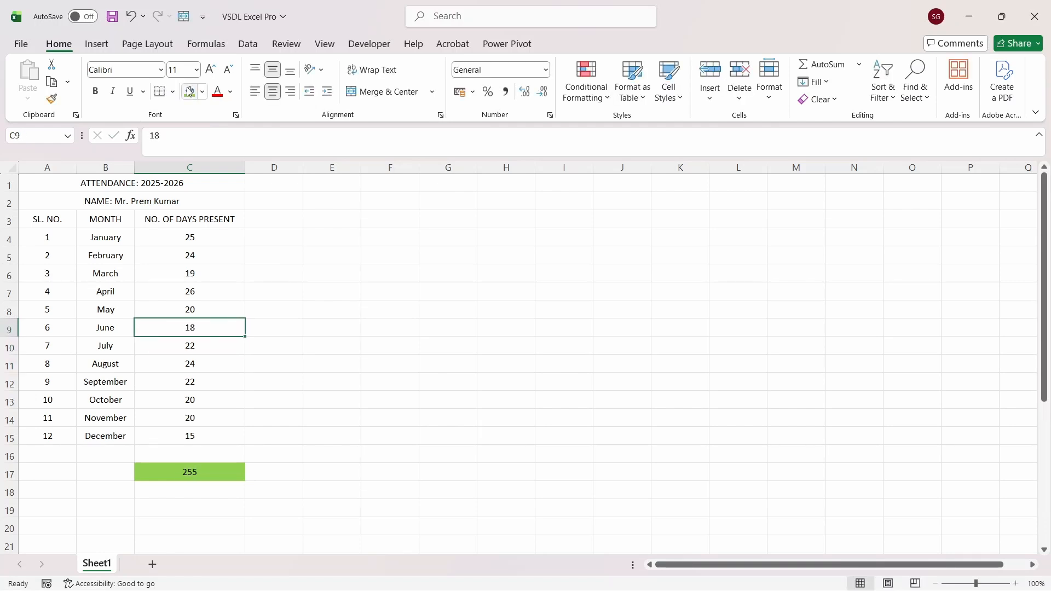
key("Up")
key("Up")
key("Up")
key("Up")
key("Up")
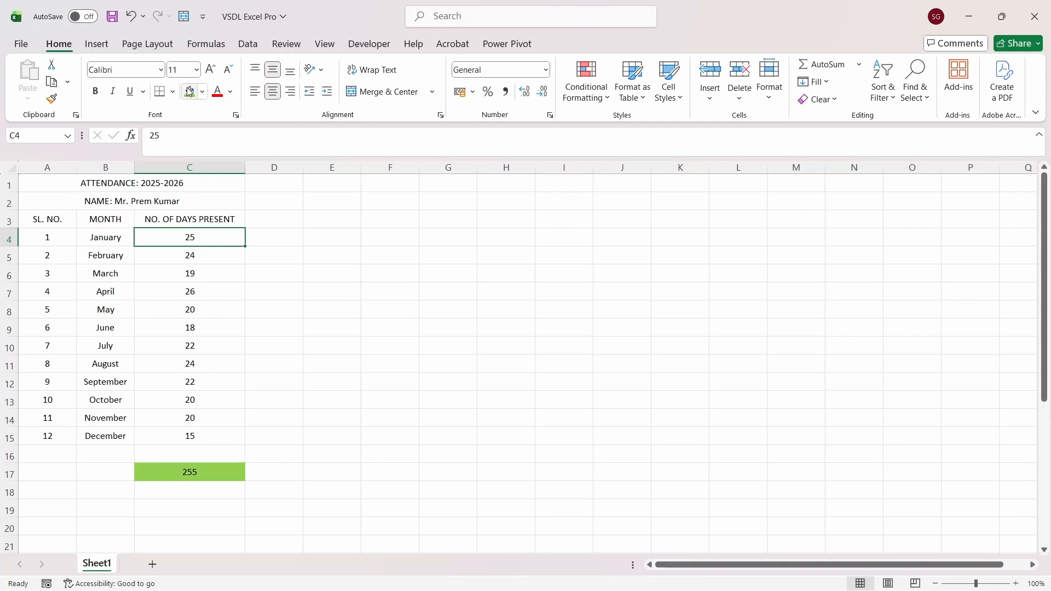
type("20")
key("Return")
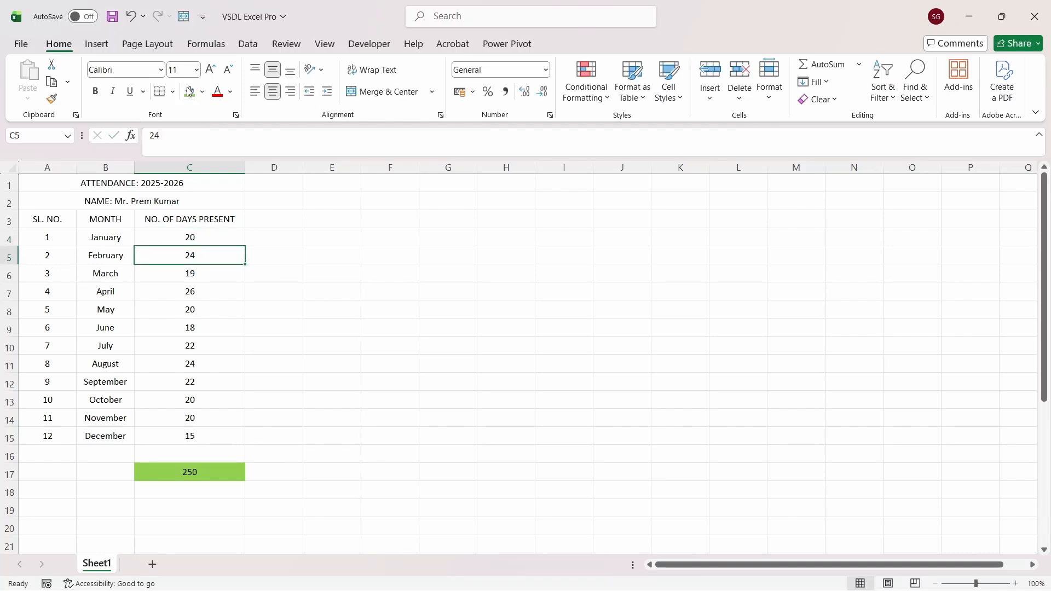
Return to the C17 total to confirm it recalculated to 250.
key("Down")
key("Down")
key("Down")
key("Down")
key("Down")
key("Down")
key("Down")
key("Down")
key("Down")
key("Down")
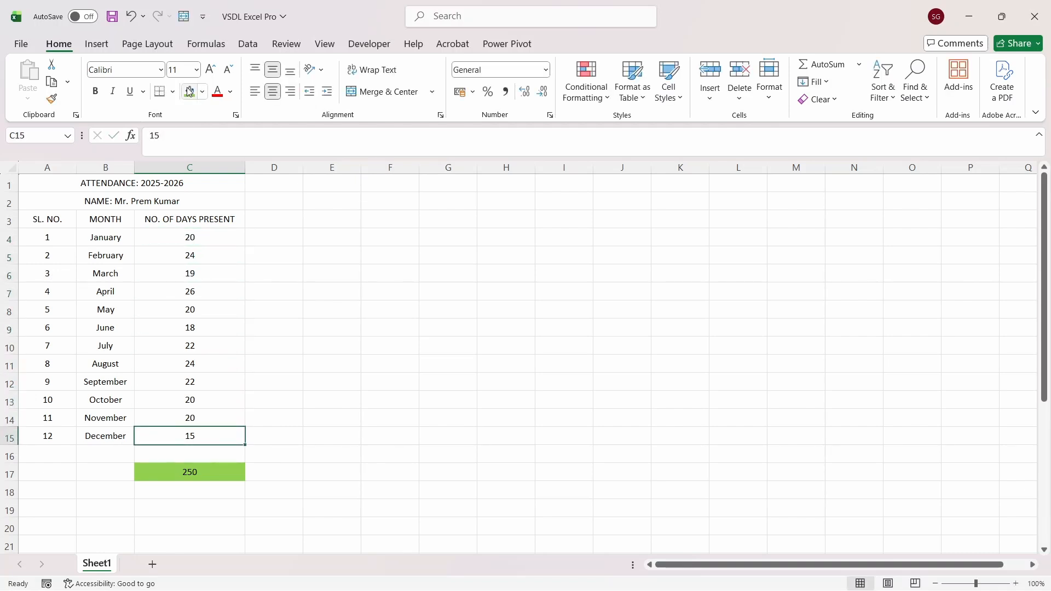
key("Down")
key("Down")
key("Down")
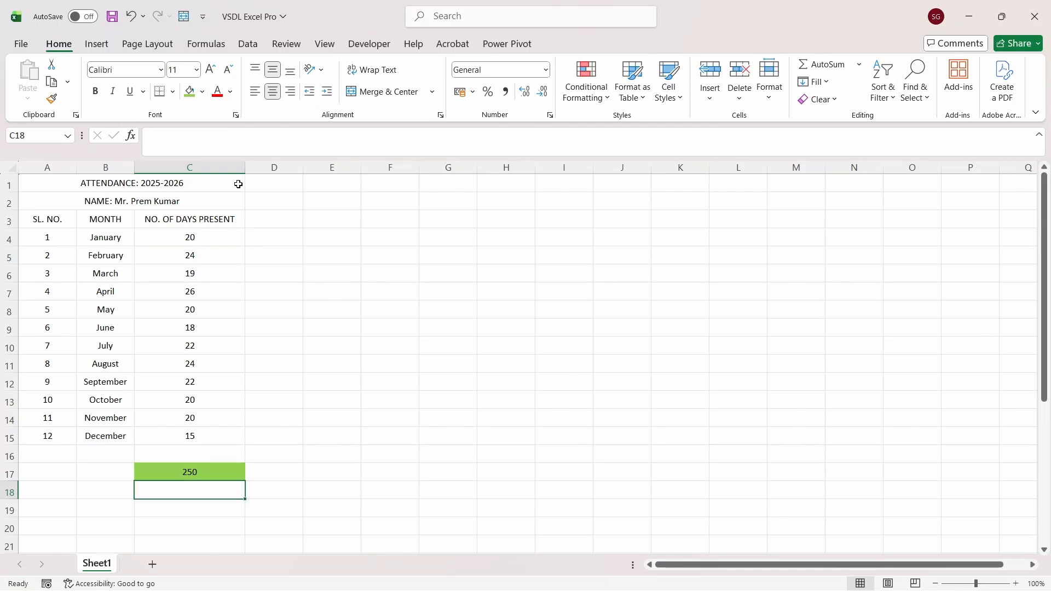
key("Down")
key("Up")
key("Up")
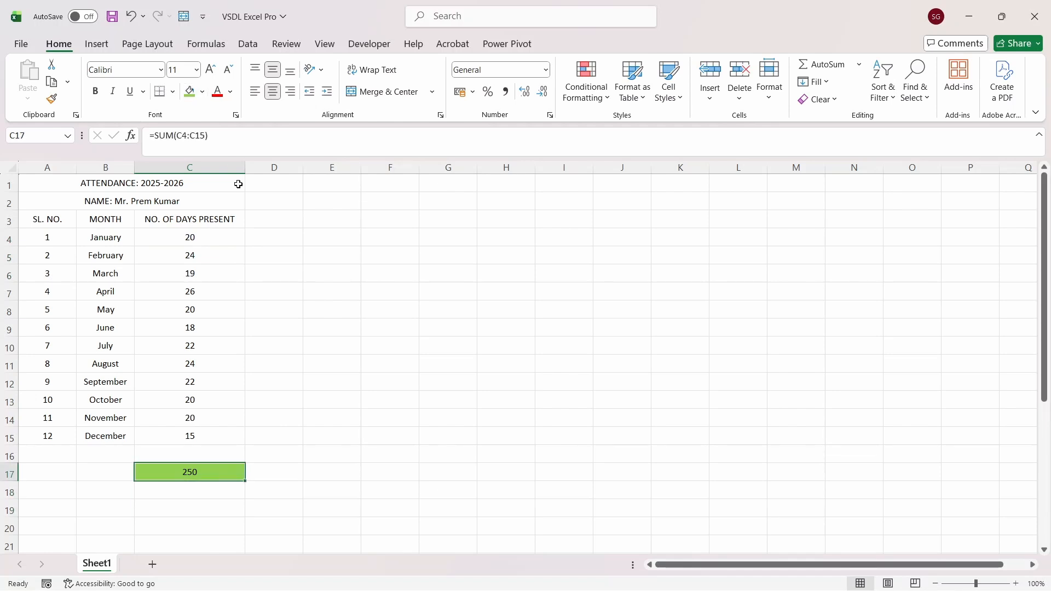
key("Down")
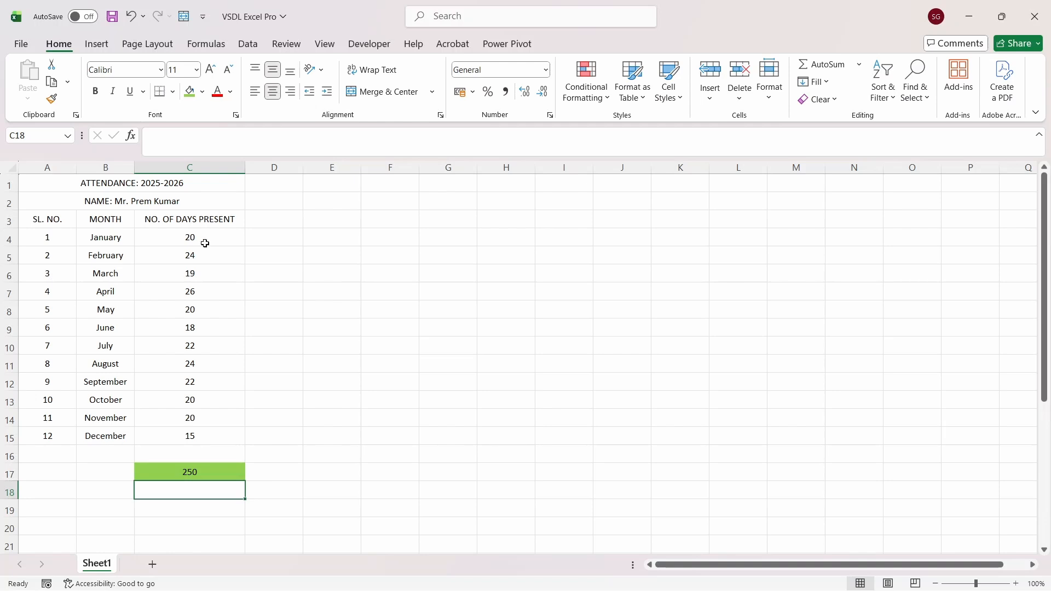
key("Up")
Label B17 as TOTAL and B18 as AVERAGE.
key("Down")
key("Up")
key("Left")
type("TOTAL")
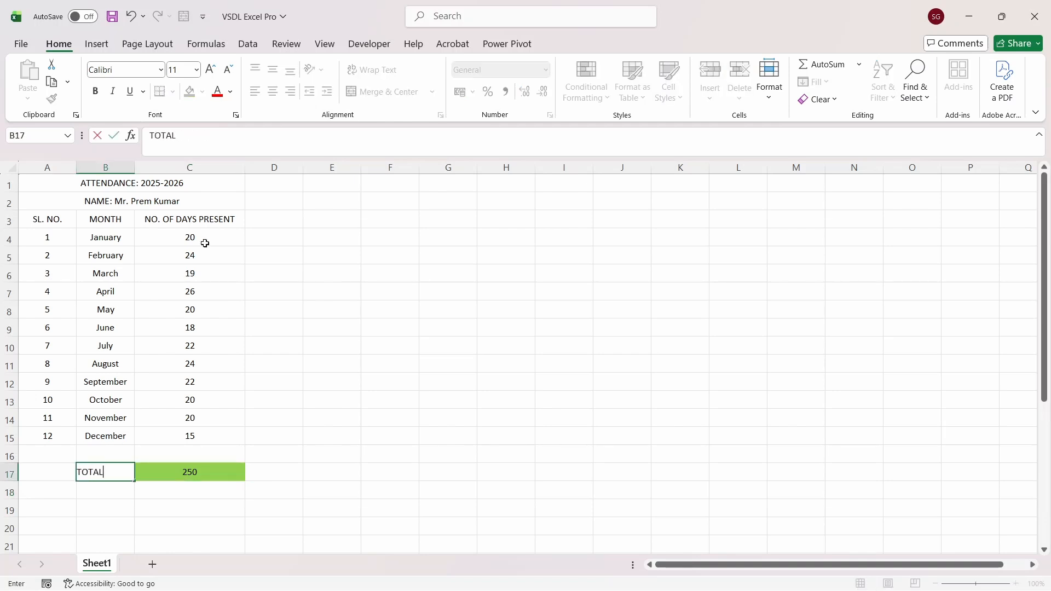
key("Tab")
key("Left")
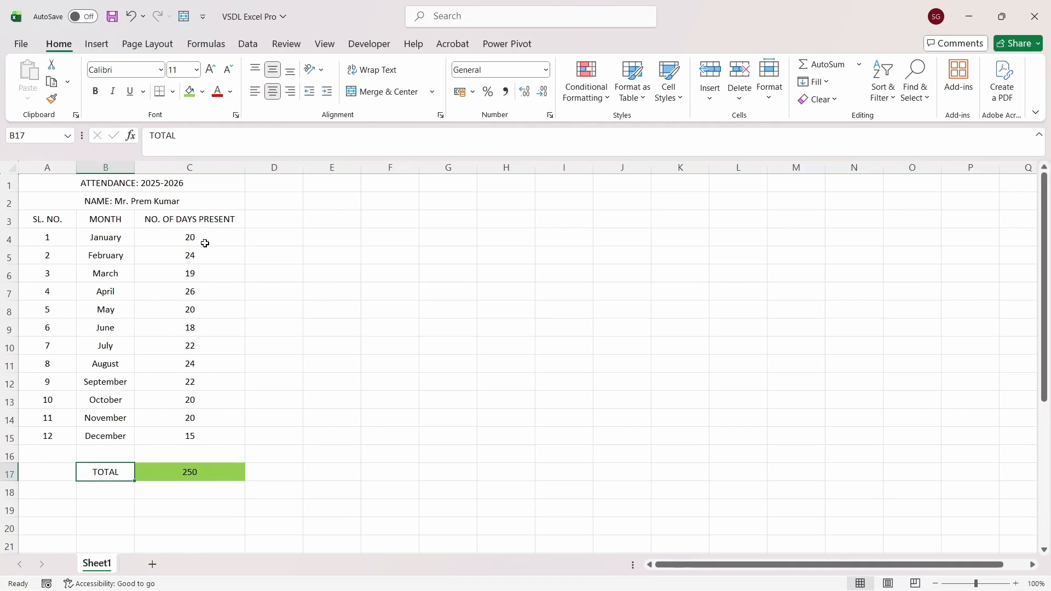
key("Down")
type("A")
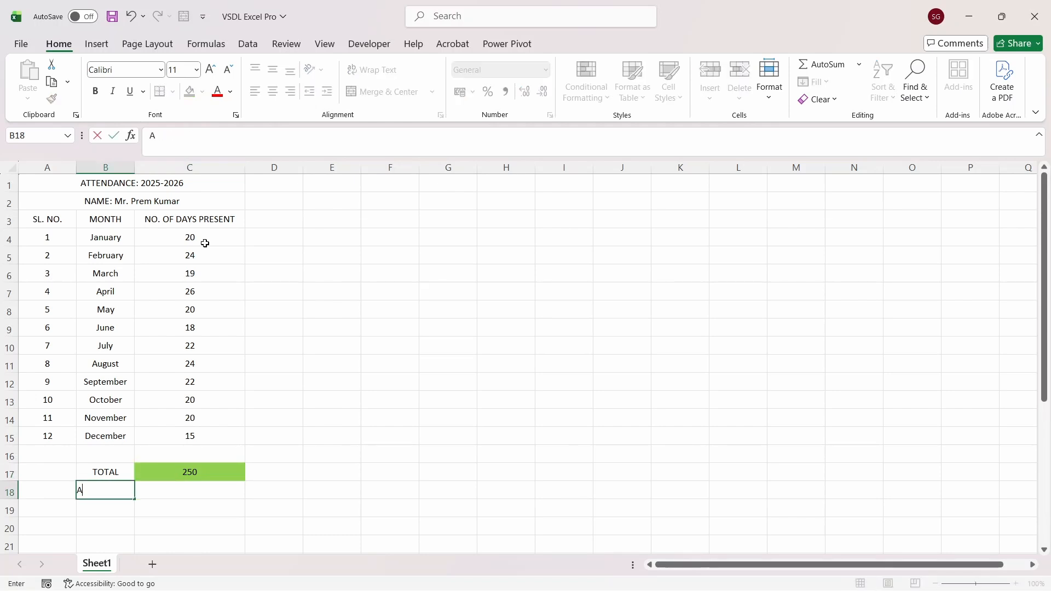
type("VERAGE")
key("Tab")
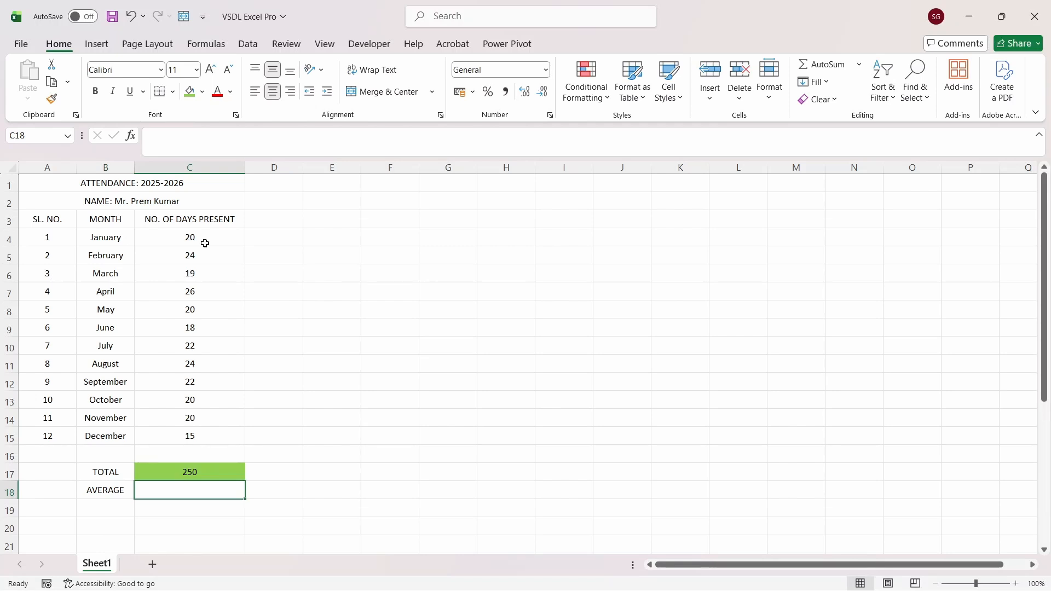
Enter the average of C4:C15 in C18 and show one fewer decimal place.
type("=")
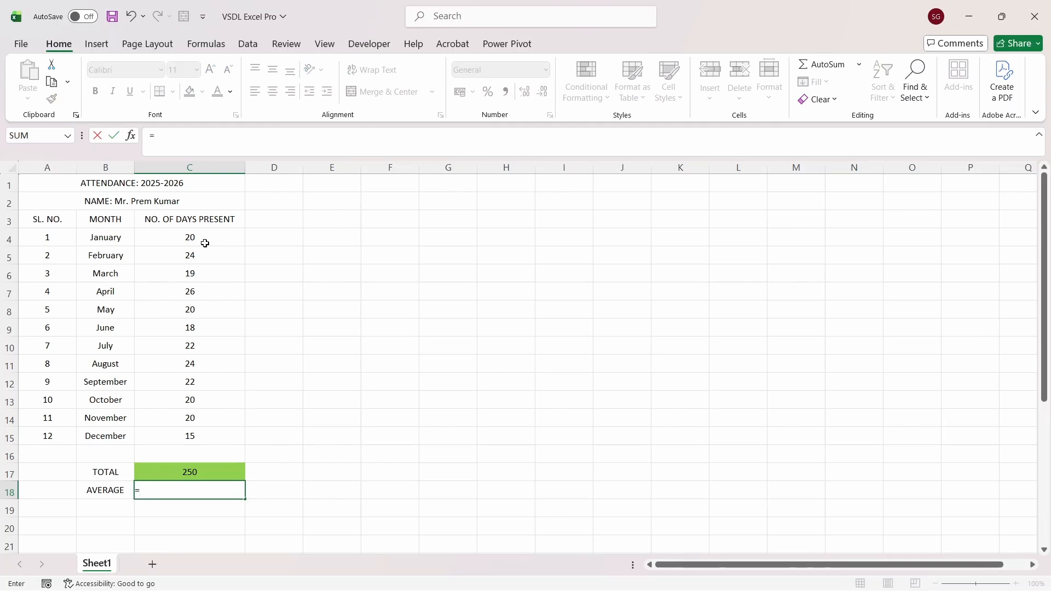
type("AVG(")
left_click(208, 240)
key("shift+Down")
key("shift+Down")
key("shift+Down")
key("shift+Down")
key("shift+Down")
key("shift+Down")
key("shift+Down")
key("shift+Down")
key("shift+Down")
key("shift+Down")
key("shift+Down")
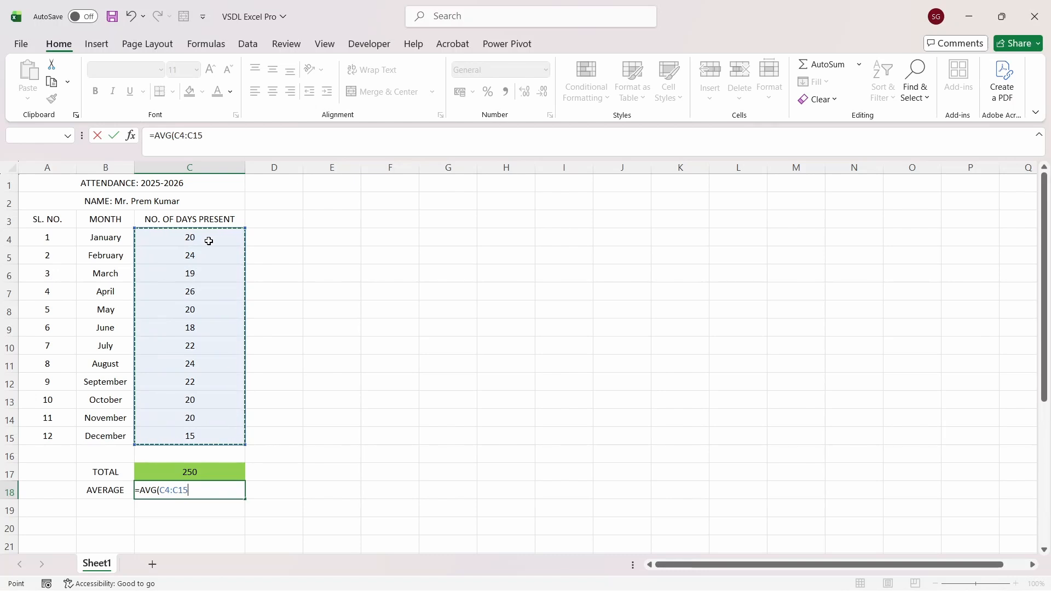
type(")")
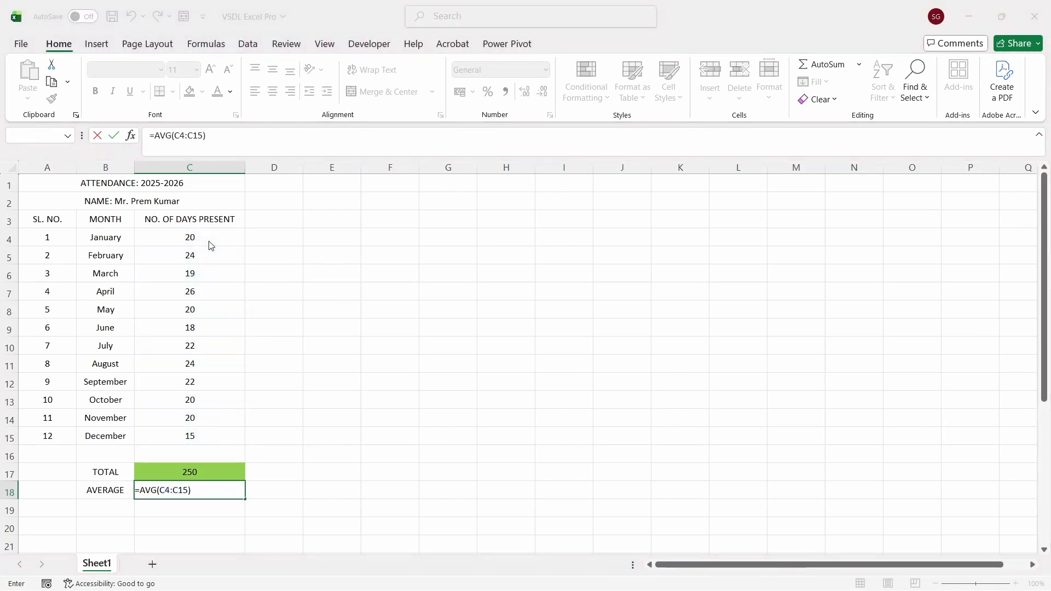
key("Return")
key("Left")
key("Up")
key("Right")
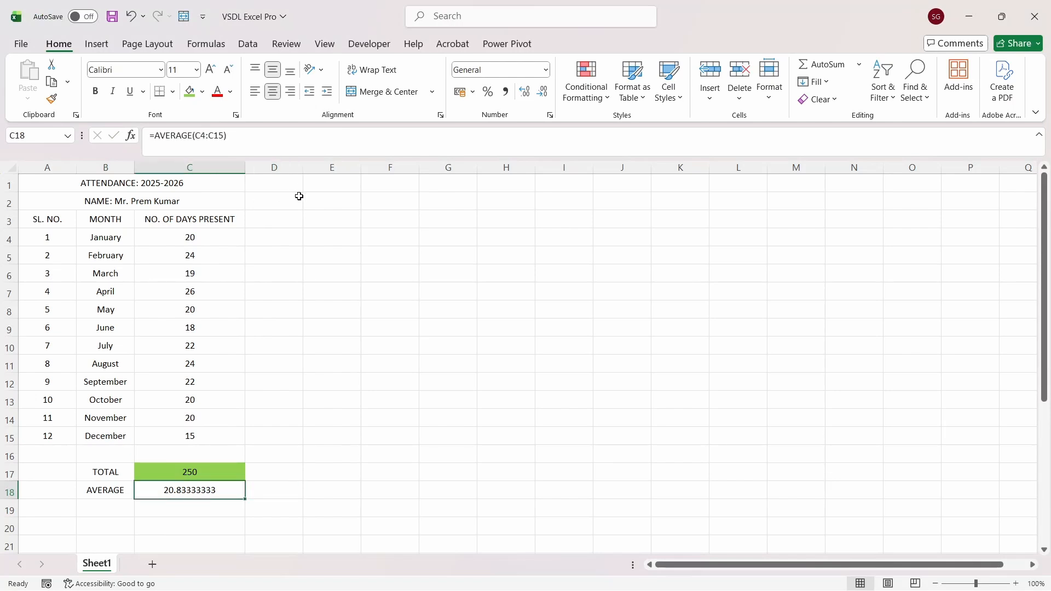
left_click(543, 93)
Strip every decimal place from the C18 average so it displays 21.
left_click(543, 93)
left_click(528, 97)
left_click(528, 96)
left_click(528, 97)
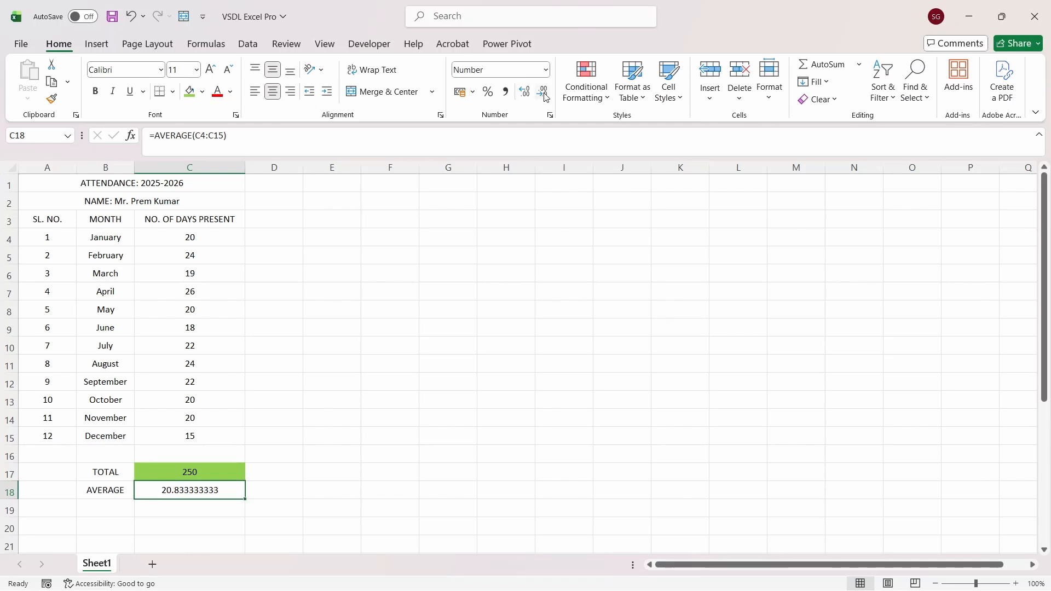
left_click(544, 93)
left_click(543, 93)
left_click(543, 93)
left_click(543, 93)
left_click(544, 93)
left_click(543, 93)
left_click(543, 93)
left_click(544, 93)
left_click(546, 93)
key("Down")
key("Left")
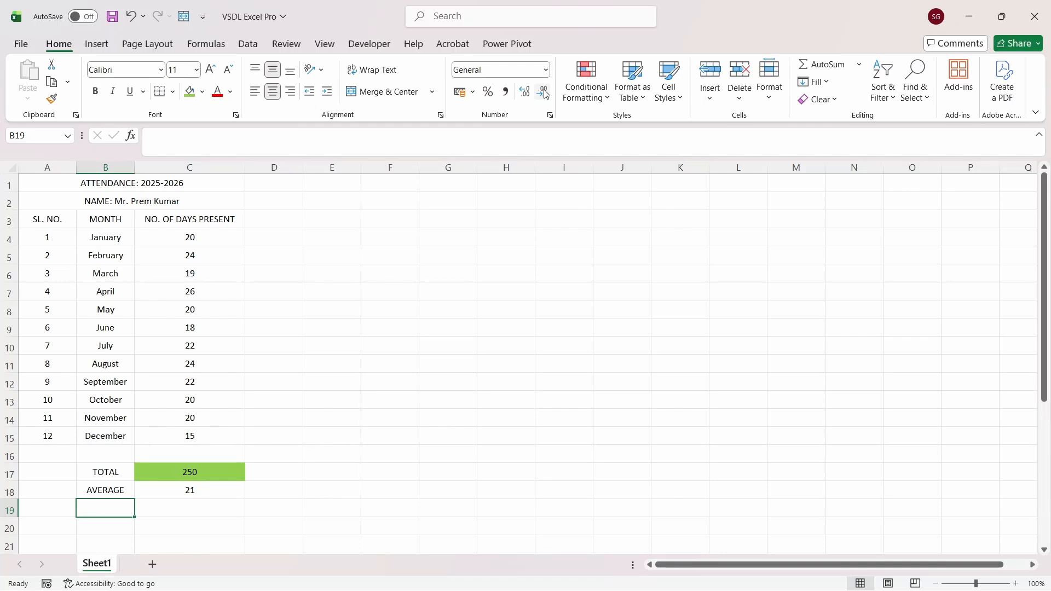
Label B19 MAXIMUM and enter =MAX(C4:C15) in C19, which returns 26.
type("MAX")
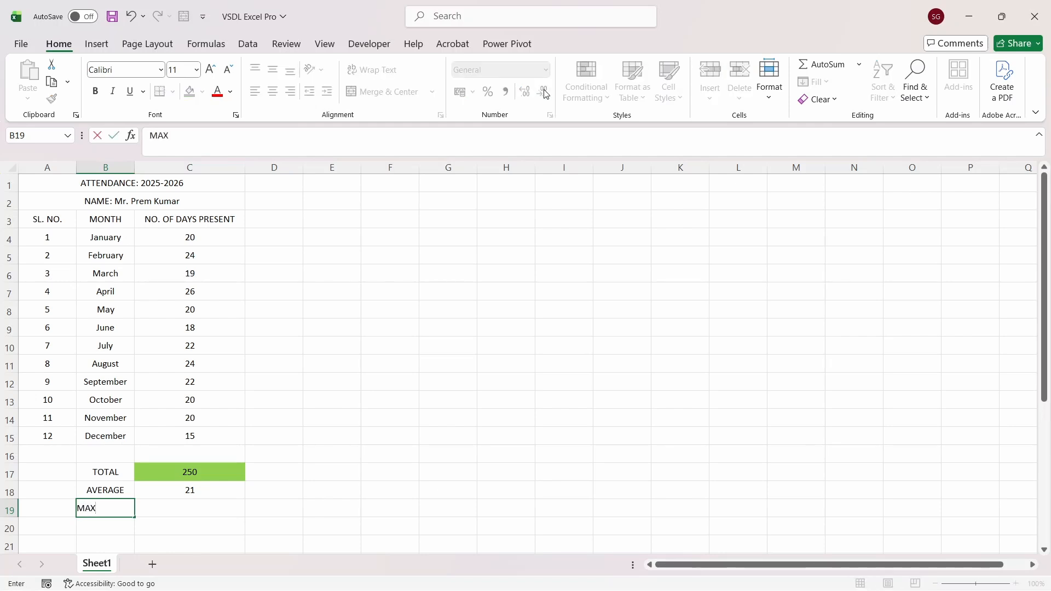
type("IMUM")
key("Tab")
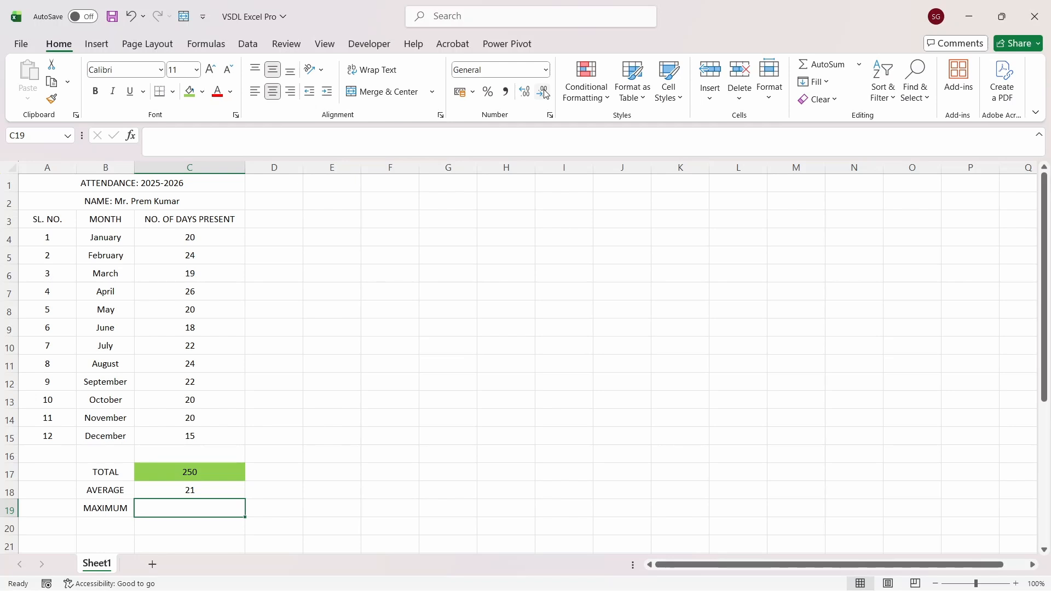
type("=")
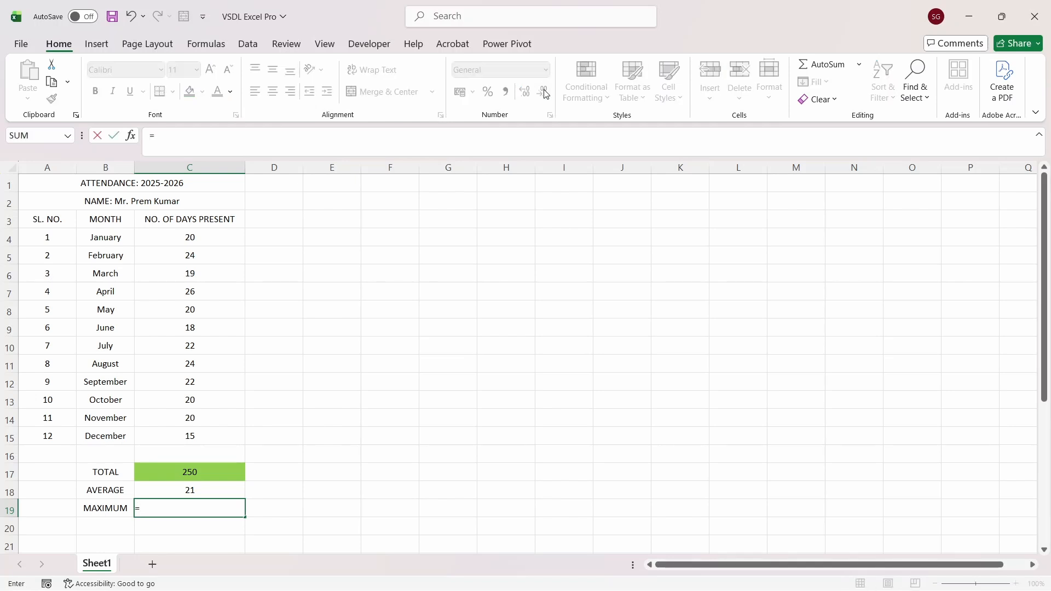
type("MA")
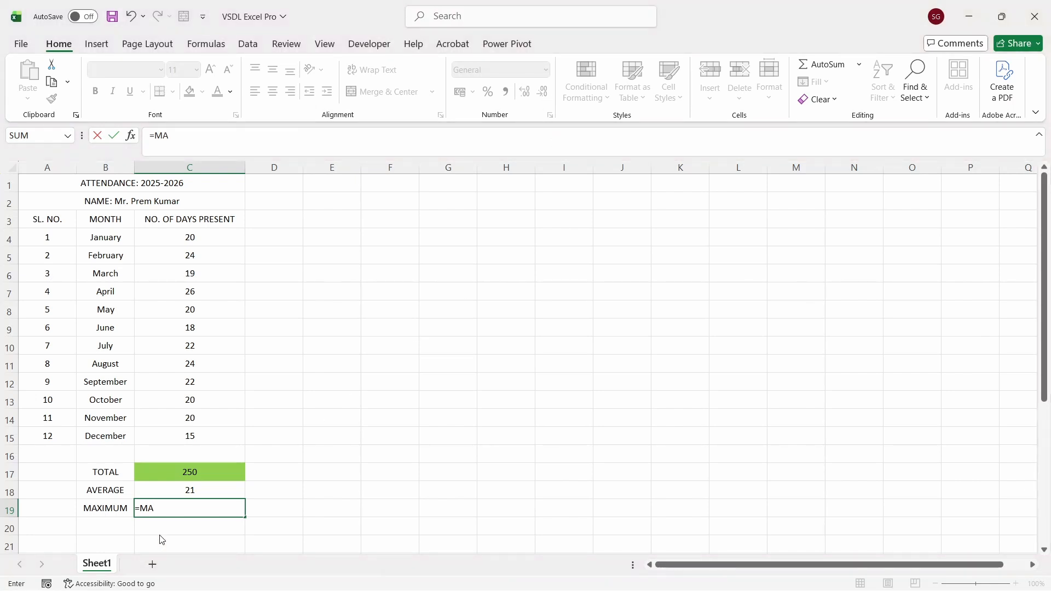
type("X(")
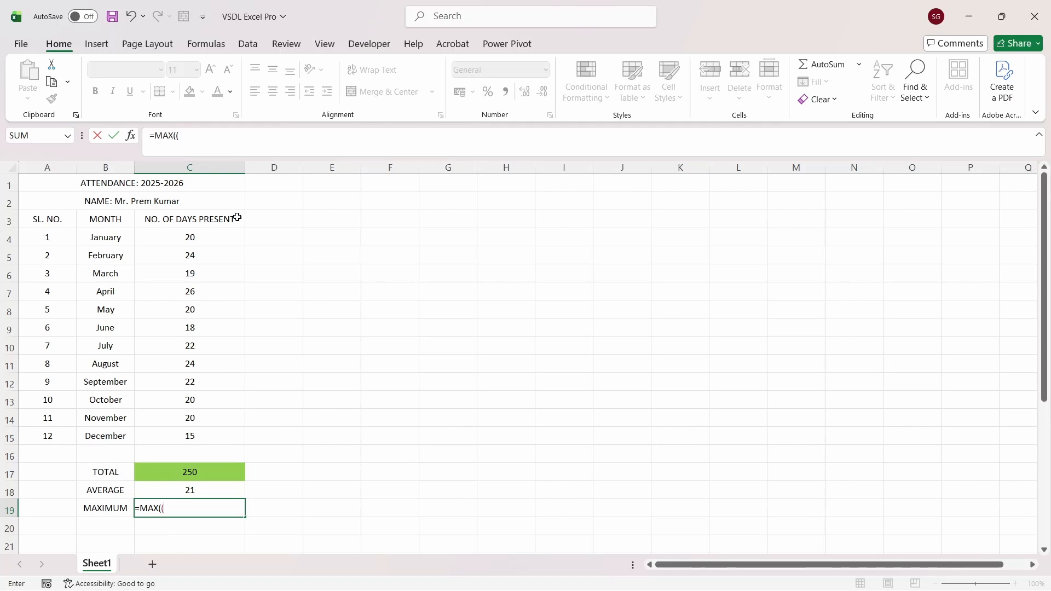
left_click(212, 238)
key("shift+Down")
key("shift+Down")
key("shift+Down")
key("shift+Down")
key("shift+Down")
key("shift+Down")
key("shift+Down")
key("shift+Down")
key("shift+Down")
key("shift+Down")
key("shift+Down")
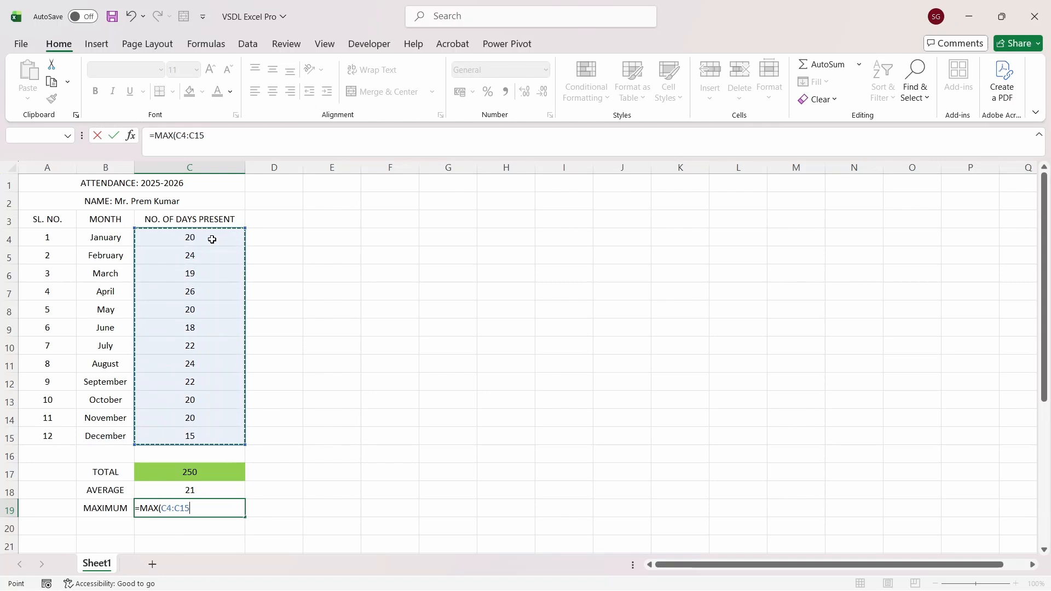
type(")")
key("Return")
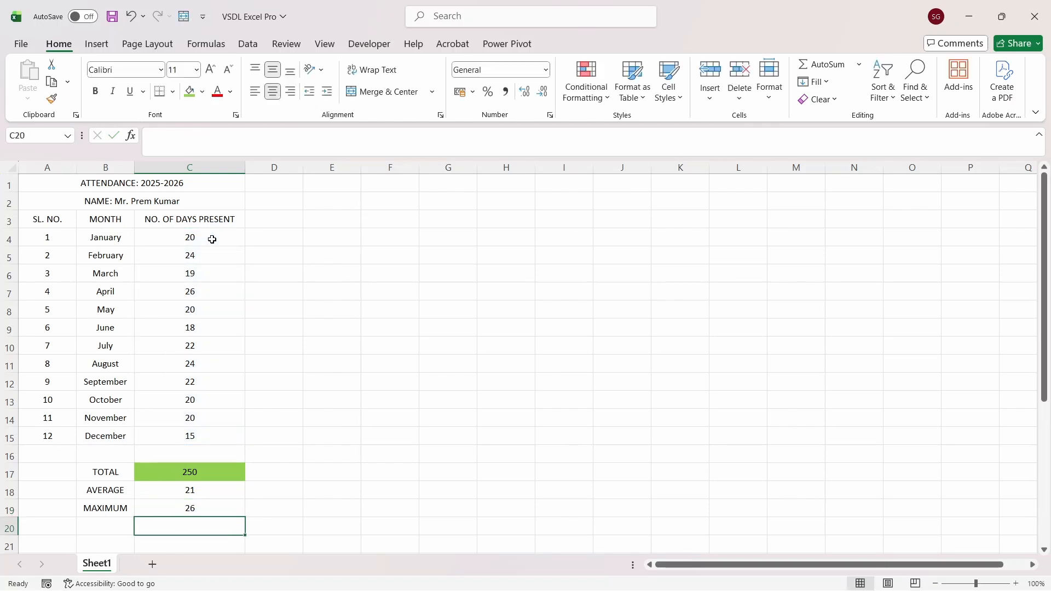
Check the maximum of 26 against the monthly counts, ending in the empty row 20.
key("Up")
left_click(213, 239)
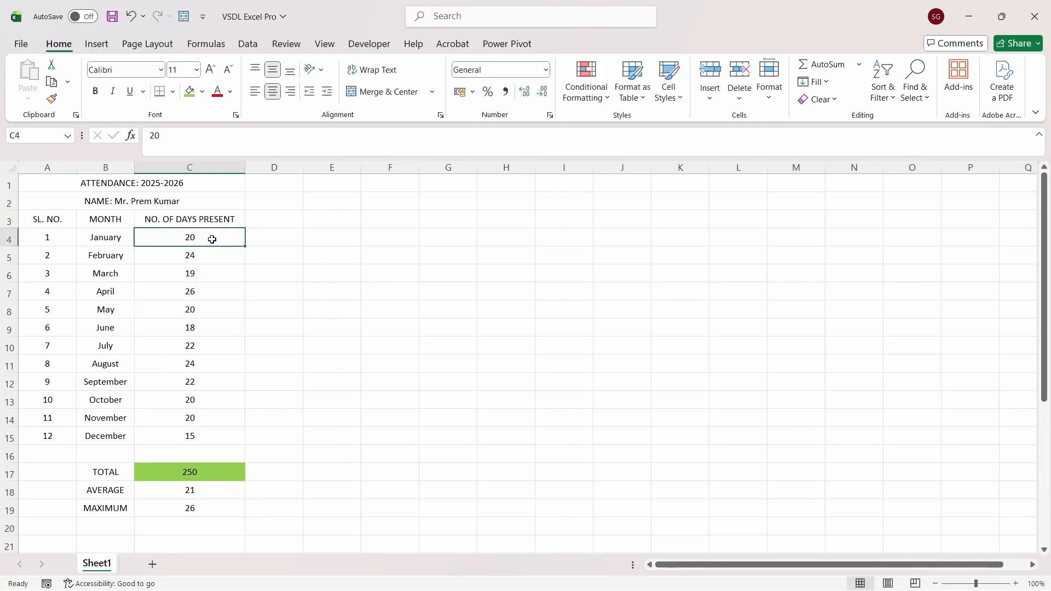
key("Down")
key("Down")
key("Down")
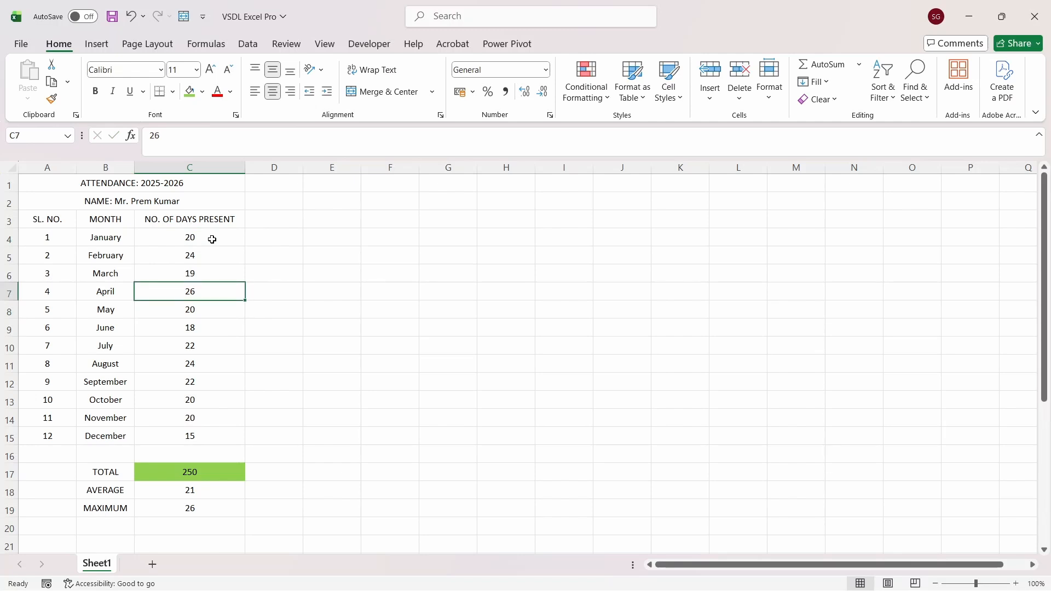
key("Down")
key("Down")
key("Down")
key("Down")
key("Down")
key("Down")
key("Down")
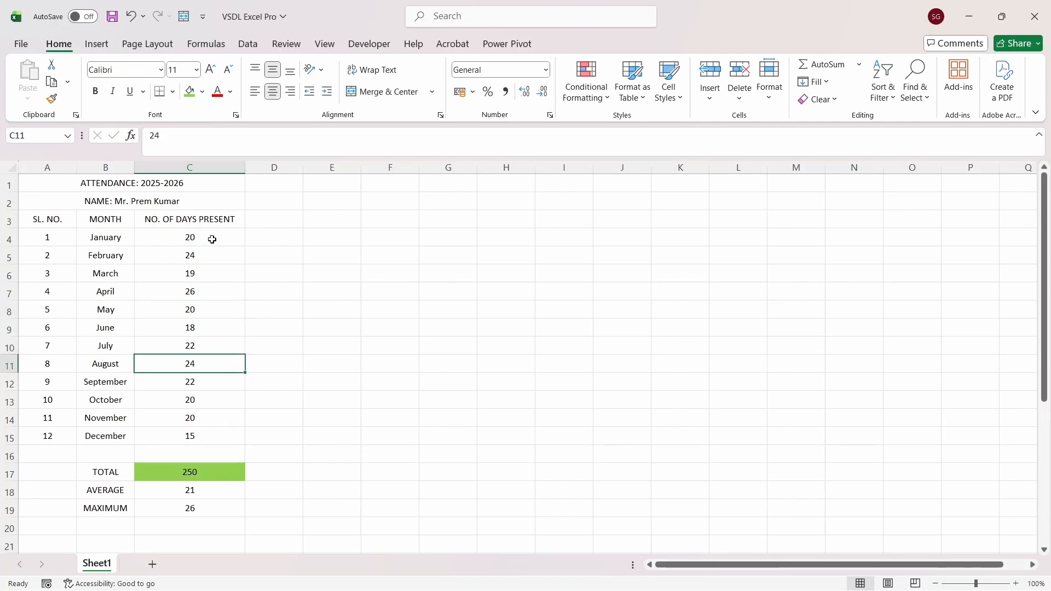
key("Down")
key("Down")
key("Down")
key("Down")
key("Down")
key("Down")
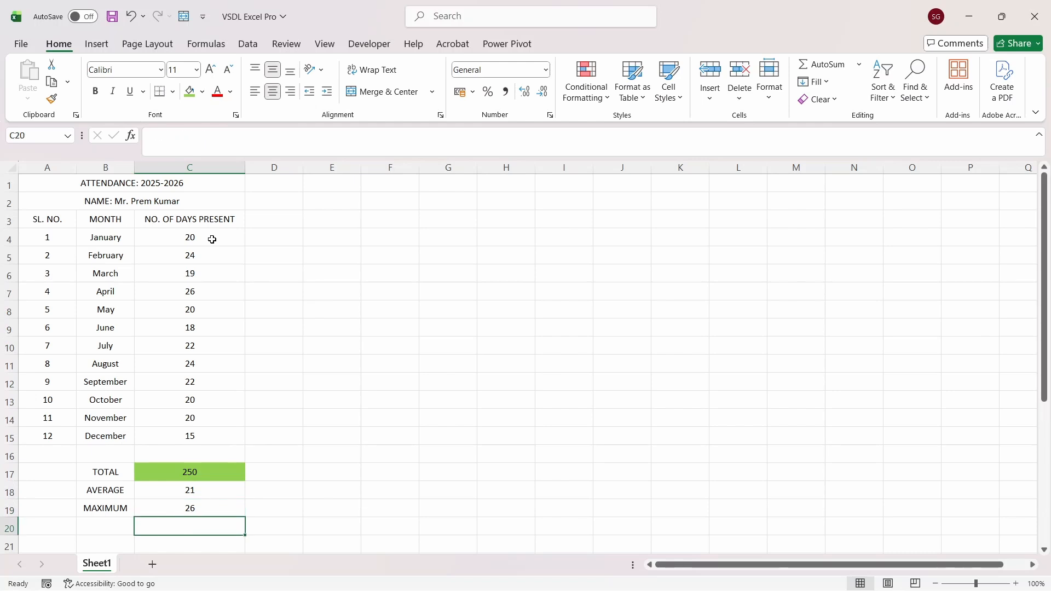
Label B20 MINIMUM and enter =MIN(C4:C15) in C20, which returns 15.
key("Left")
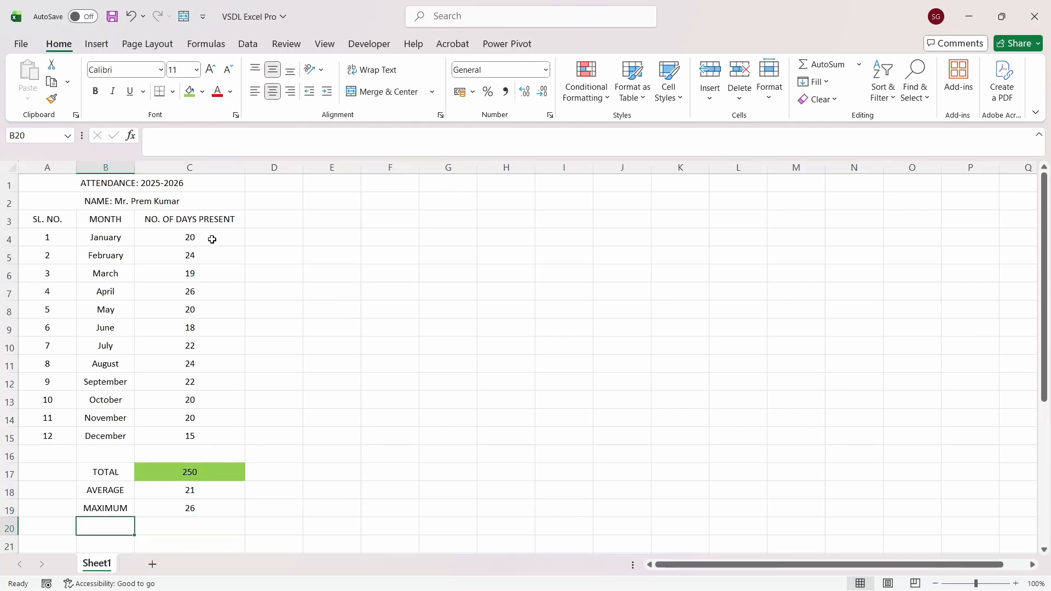
type("MINIM")
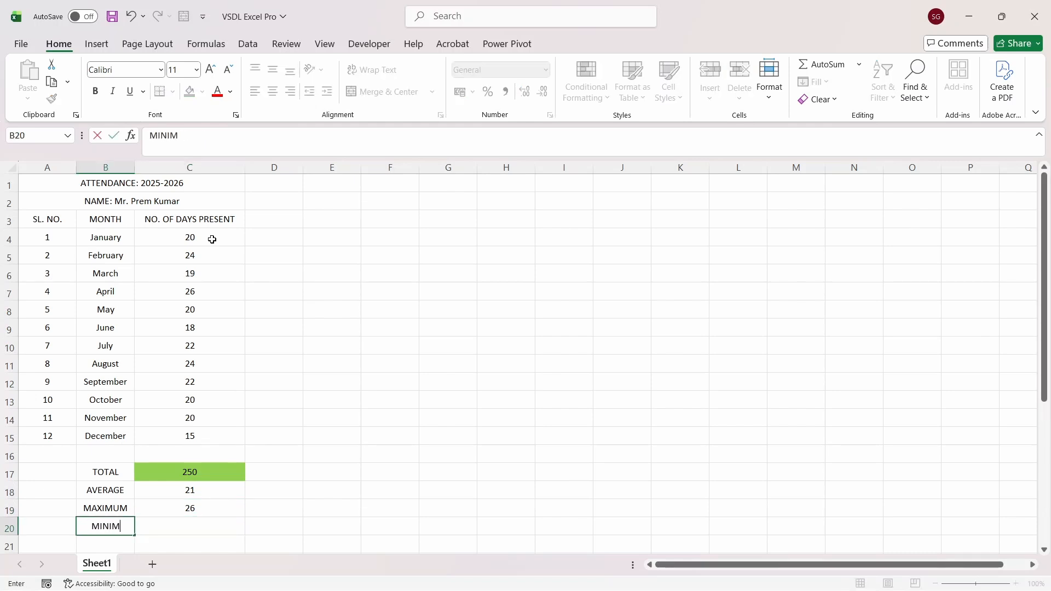
type("UM")
key("Right")
type("=S")
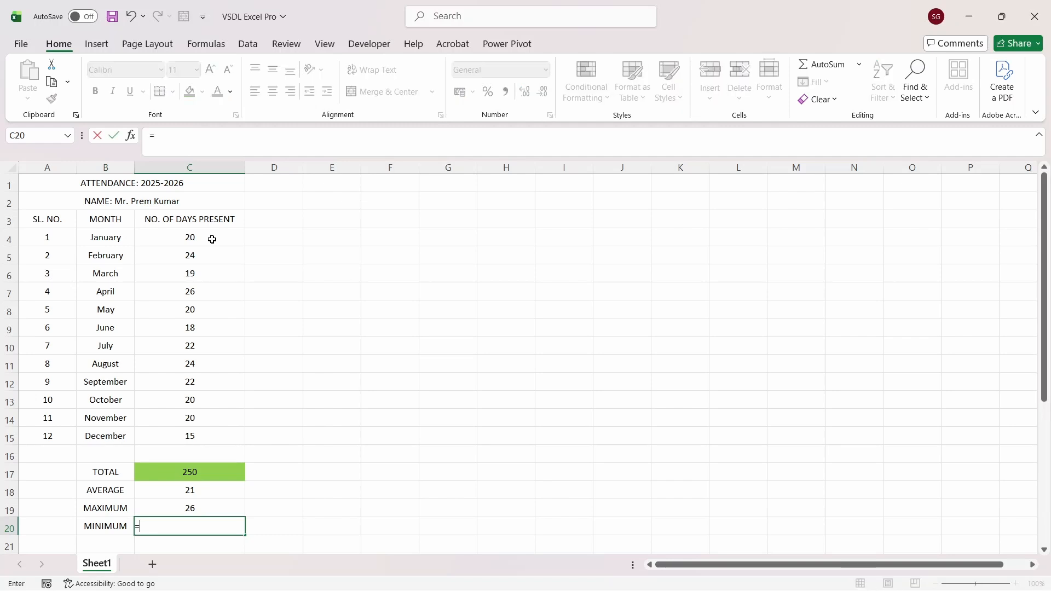
key("BackSpace")
type("MIN(")
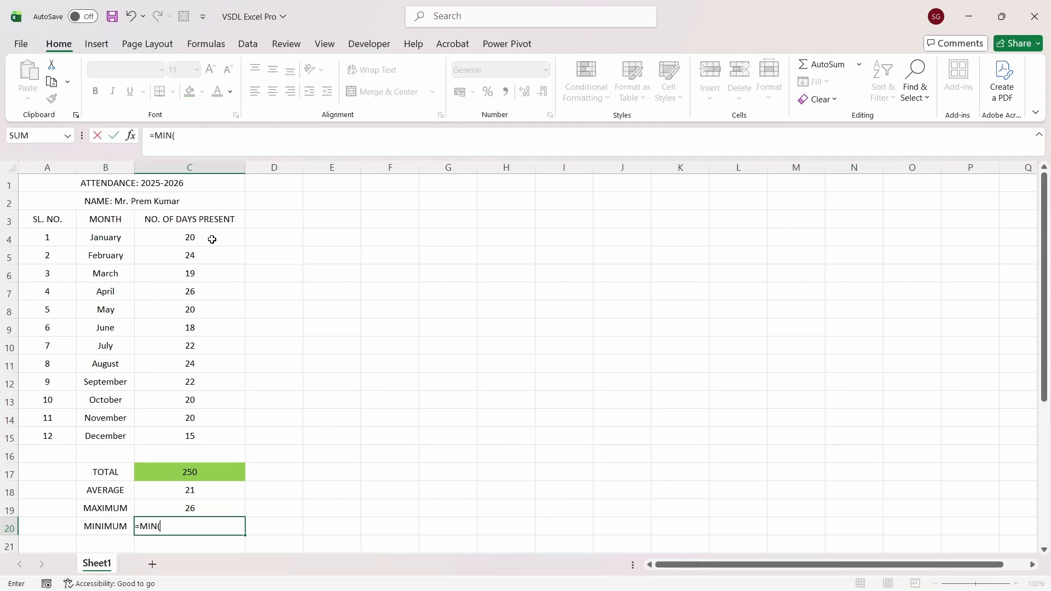
left_click(193, 240)
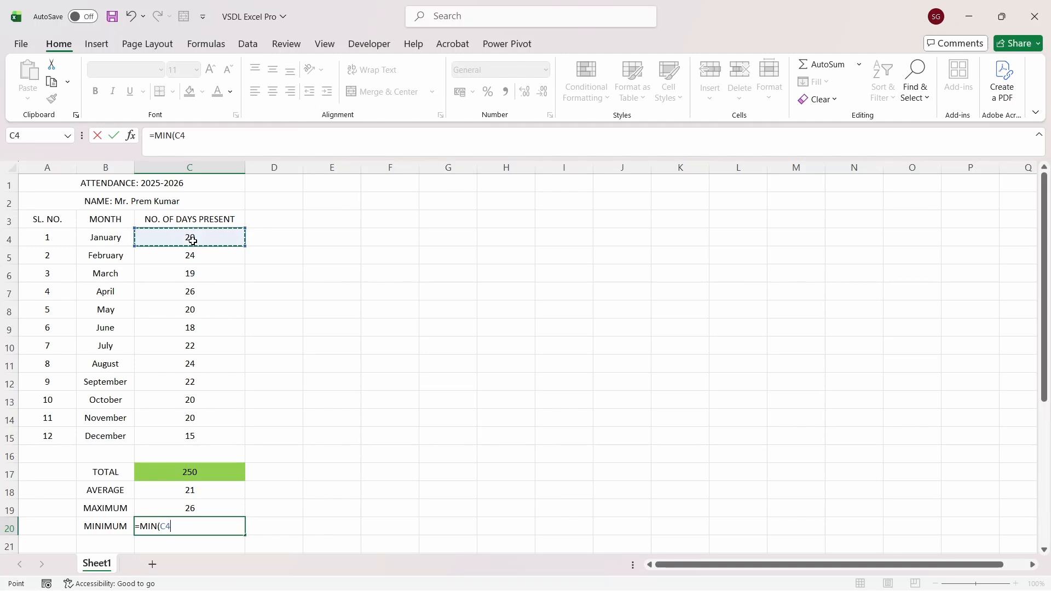
key("shift+Down")
key("shift+Down")
key("shift+Down")
key("shift+Down")
key("shift+Down")
key("shift+Down")
key("shift+Down")
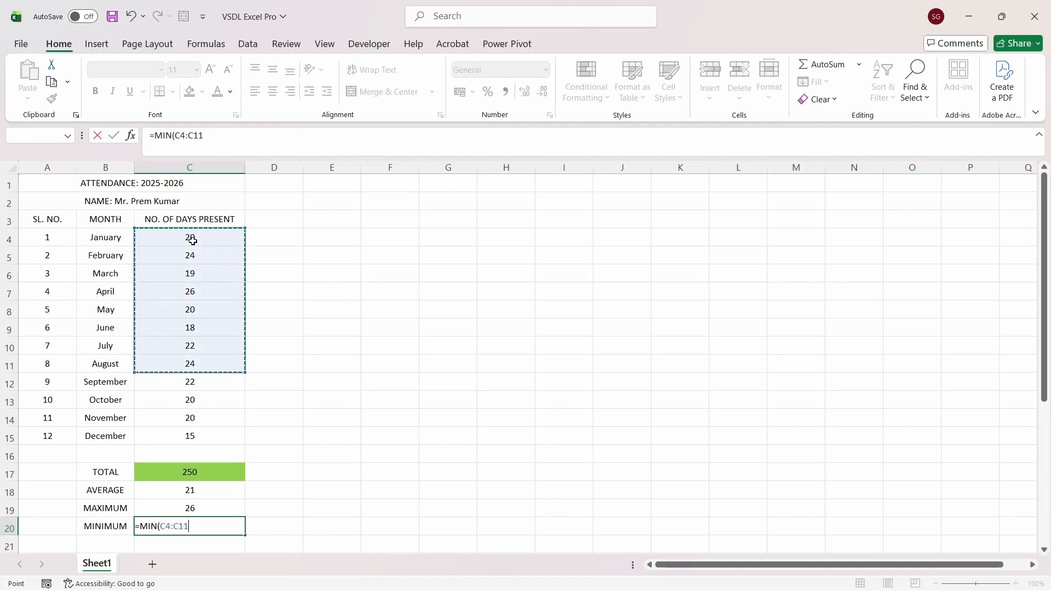
key("shift+Down")
key("shift+Down")
key("shift+Down")
key("shift+Down")
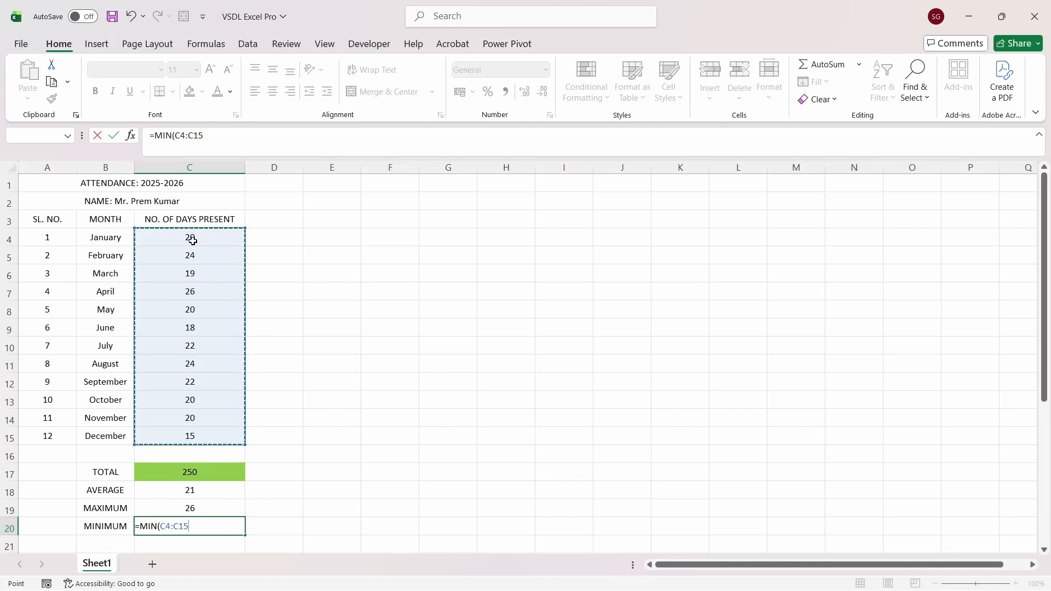
type(")")
key("Return")
Verify the minimum of 15 by comparing it with the monthly values, including August.
key("Up")
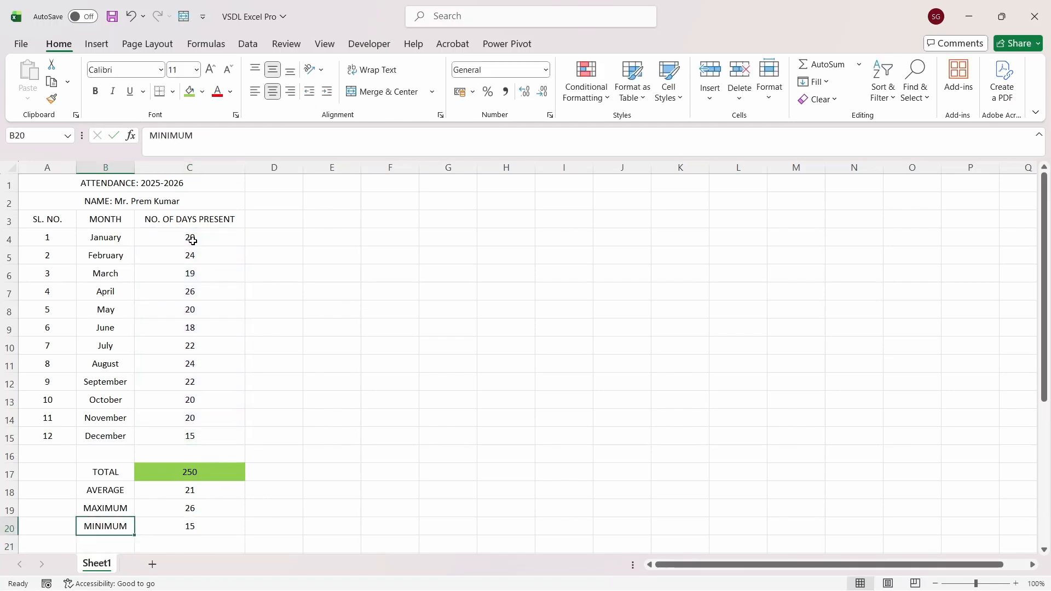
key("Right")
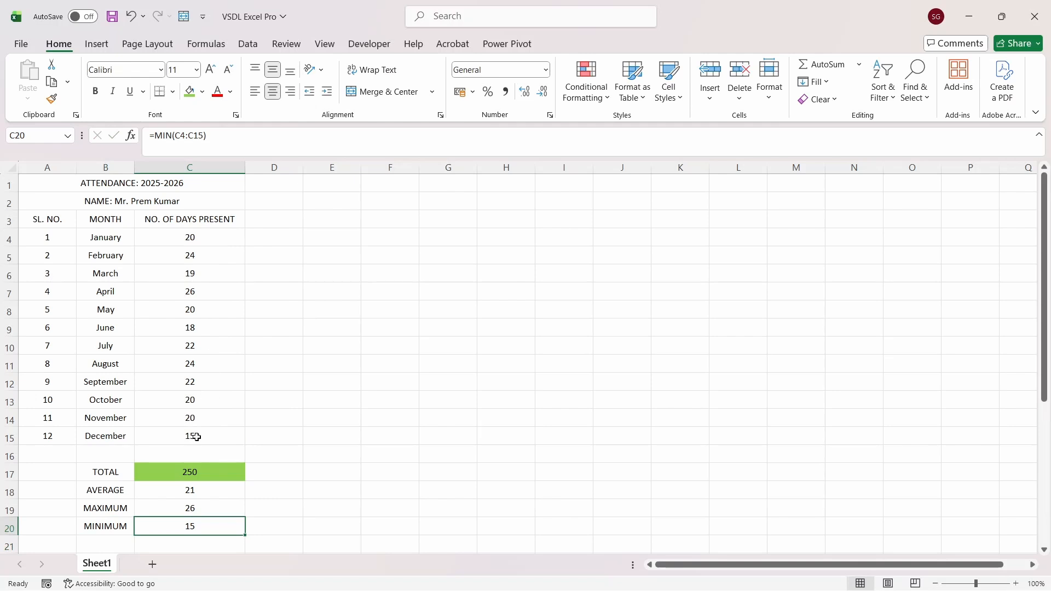
left_click(195, 438)
key("Up")
key("Up")
key("Up")
key("Up")
key("Up")
key("Up")
key("Up")
key("Up")
key("Up")
key("Up")
key("Up")
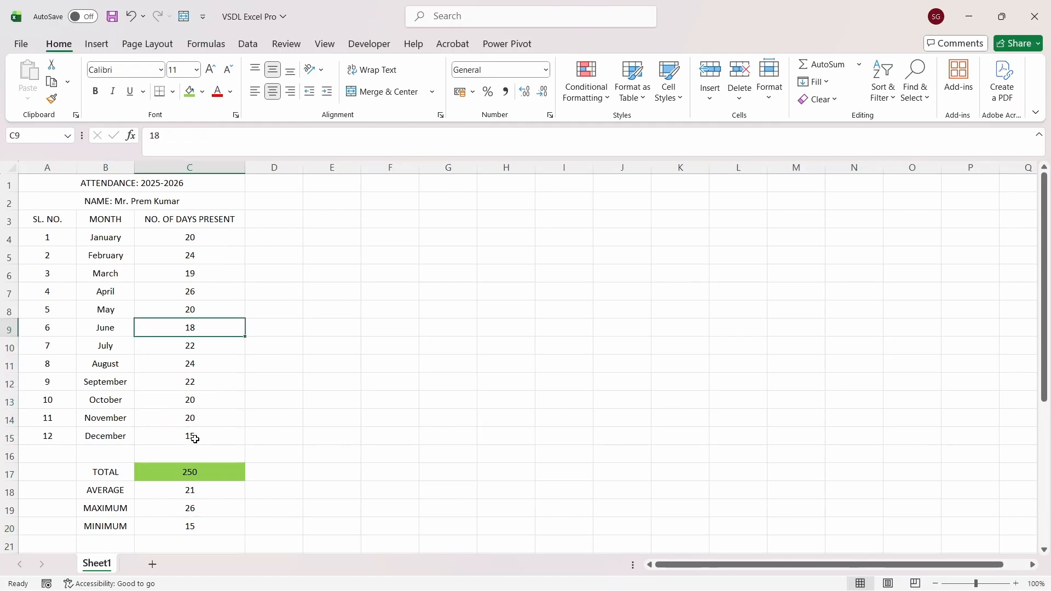
key("Down")
key("Down")
key("Down")
key("Down")
key("Down")
key("Down")
key("Down")
key("Down")
key("Down")
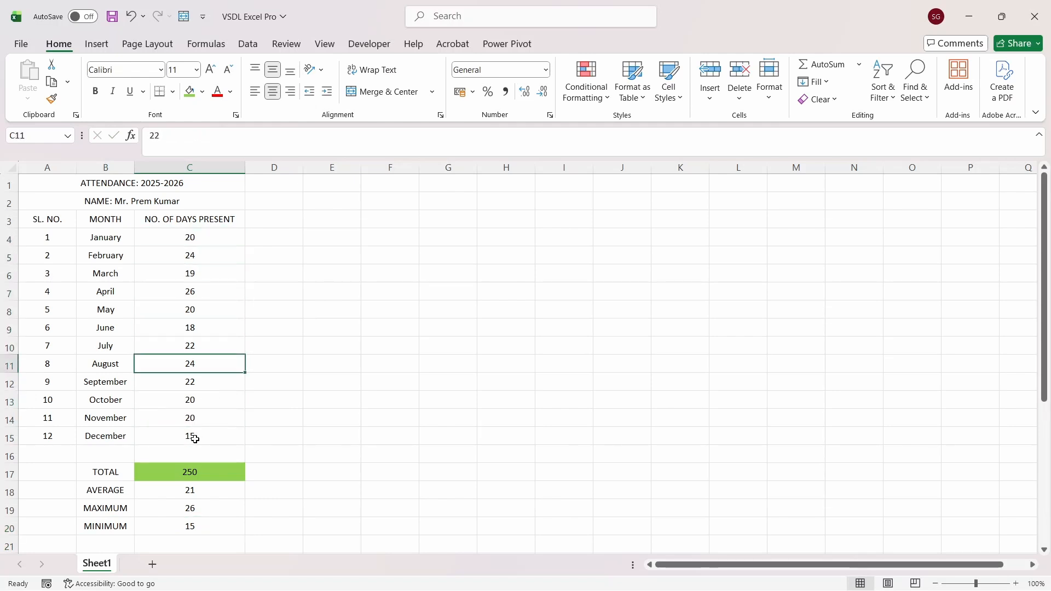
key("Down")
key("Down")
key("Down")
key("Down")
key("Down")
key("Down")
key("Down")
key("Down")
key("Down")
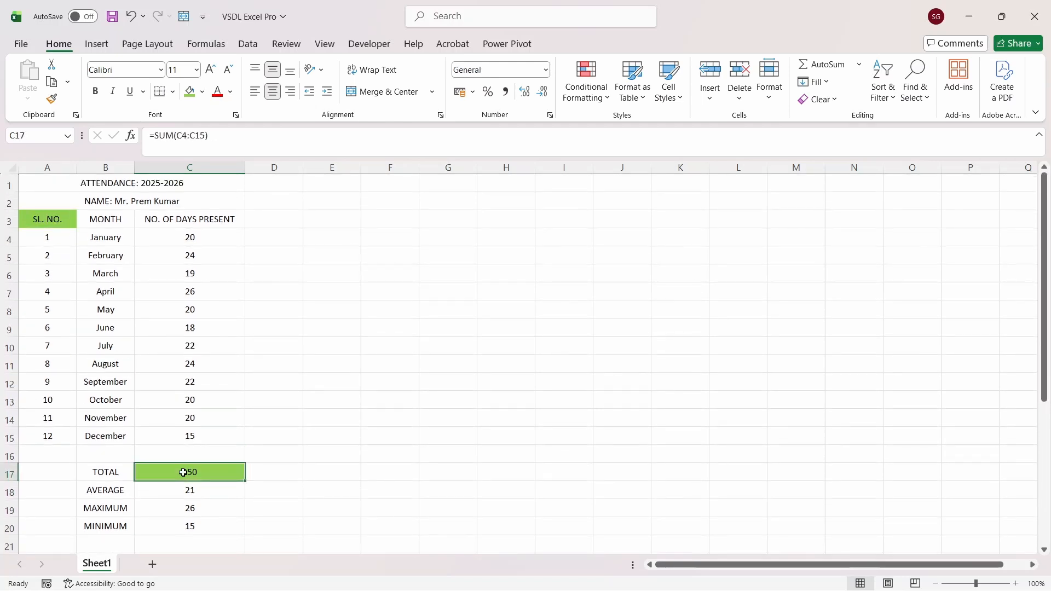
left_click(206, 365)
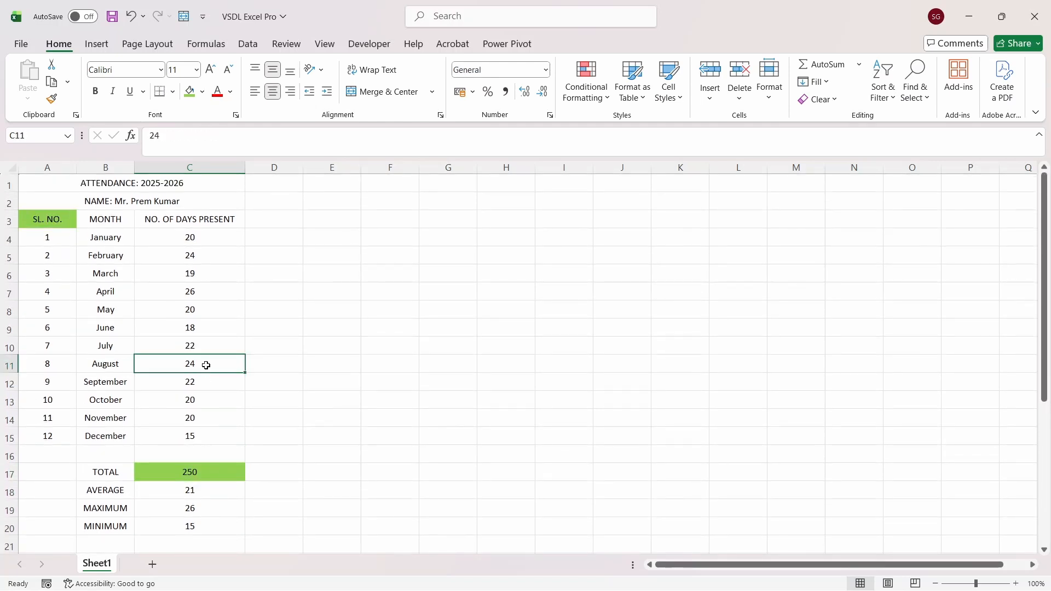
key("Left")
key("Right")
key("Down")
key("Down")
key("Down")
key("Down")
key("Down")
key("Down")
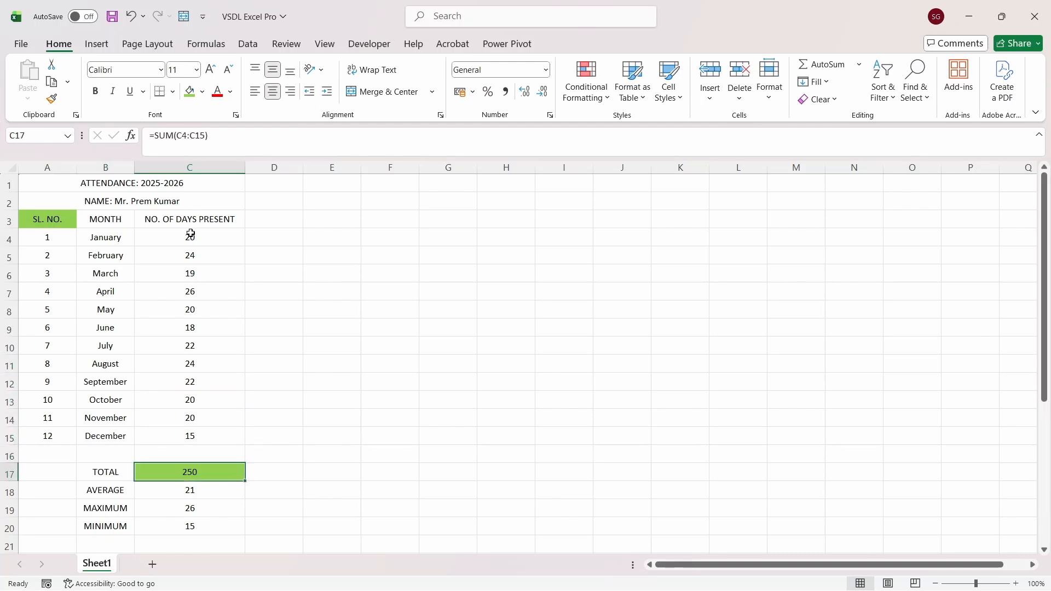
Change the A1 title's year range to 2026-2027.
double_click(159, 185)
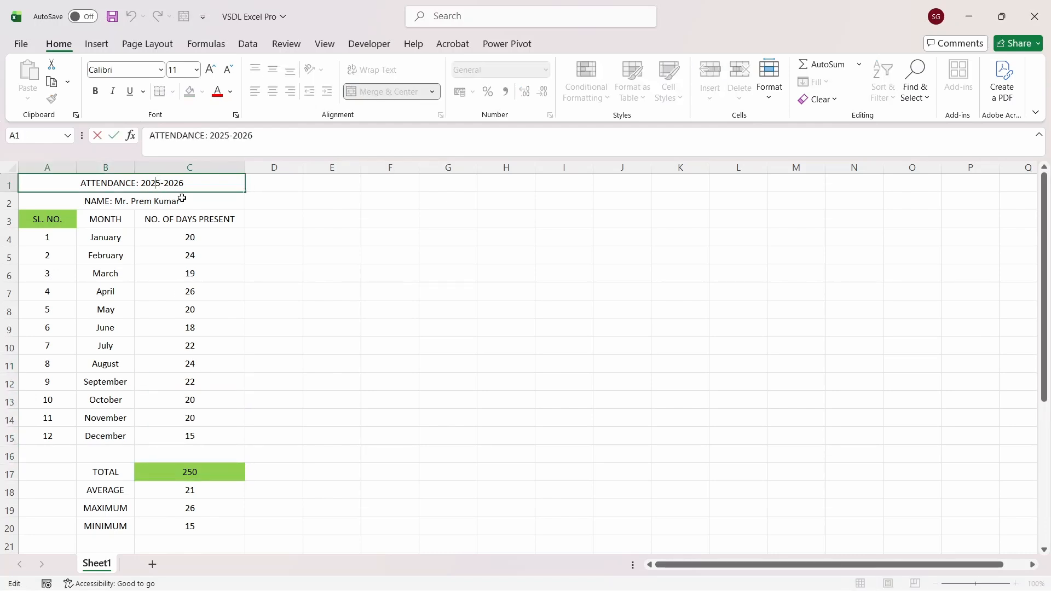
key("shift+Right")
type("6")
key("shift+Right")
type("7")
key("Return")
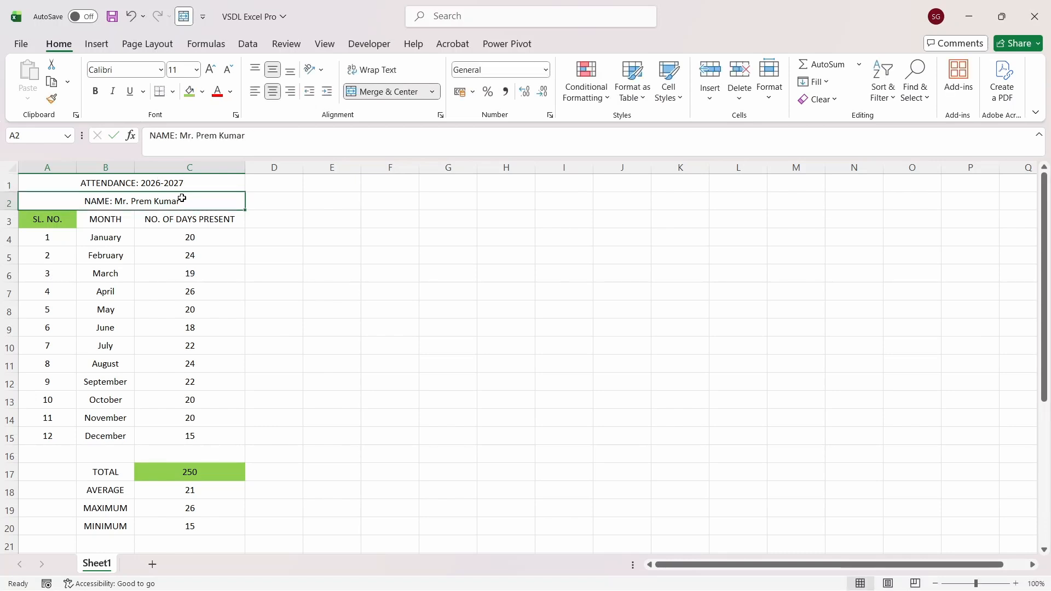
Clear the monthly counts in C4:C15 and enter 4 for January.
key("Down")
key("Down")
key("Right")
key("Right")
key("shift+Down")
key("shift+Down")
key("shift+Down")
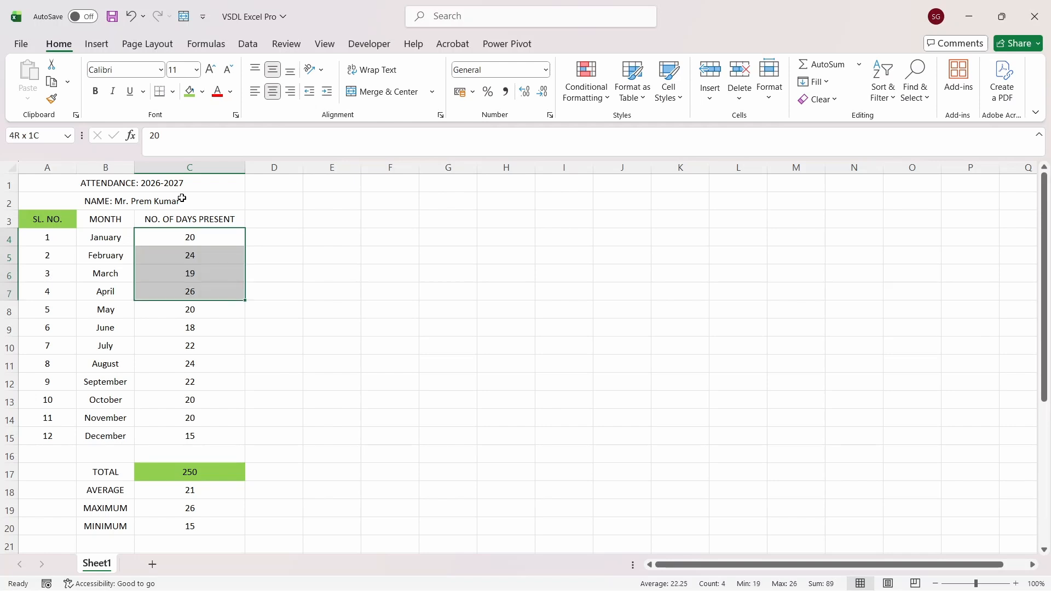
key("shift+Down")
key("shift+Down")
key("shift+Down")
key("shift+Down")
key("shift+Down")
key("shift+Down")
key("shift+Down")
key("shift+Down")
key("Delete")
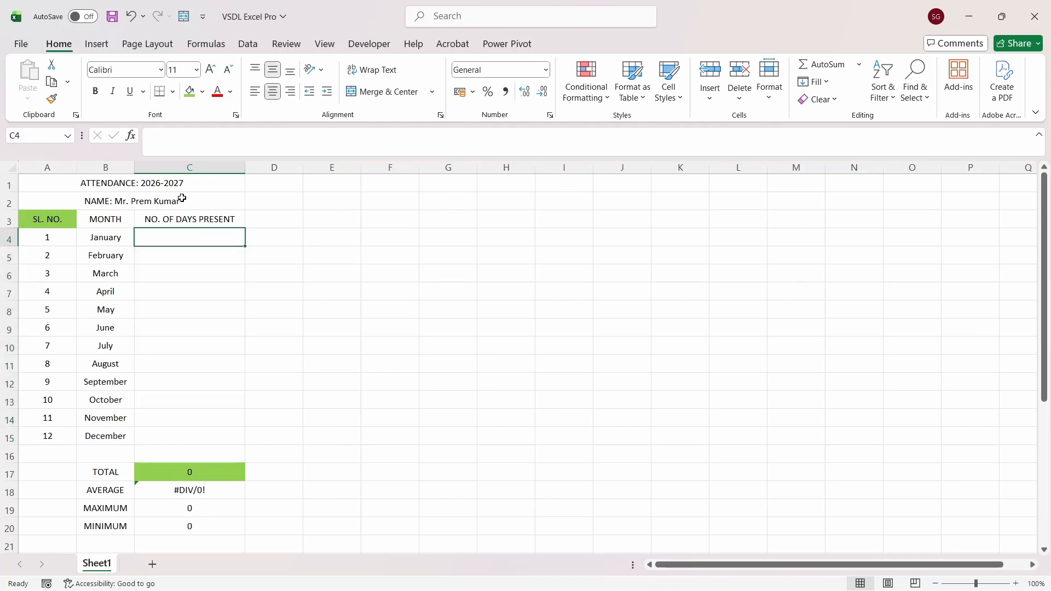
type("4")
key("Return")
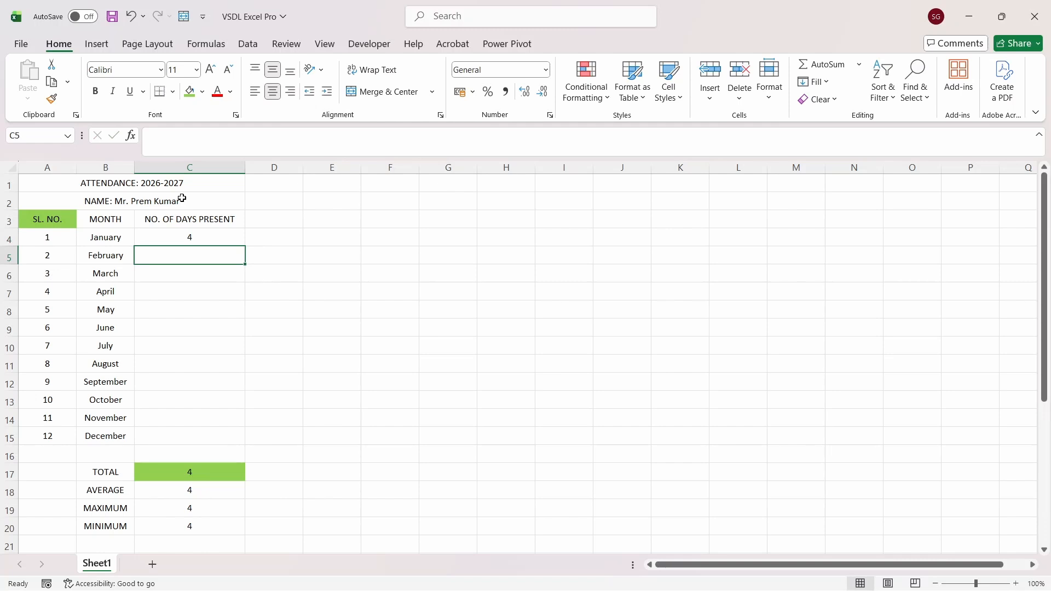
Check that total, average, maximum and minimum now all show 4.
key("Up")
key("Down")
key("Down")
key("Down")
key("Down")
key("Down")
key("Down")
key("Down")
key("Down")
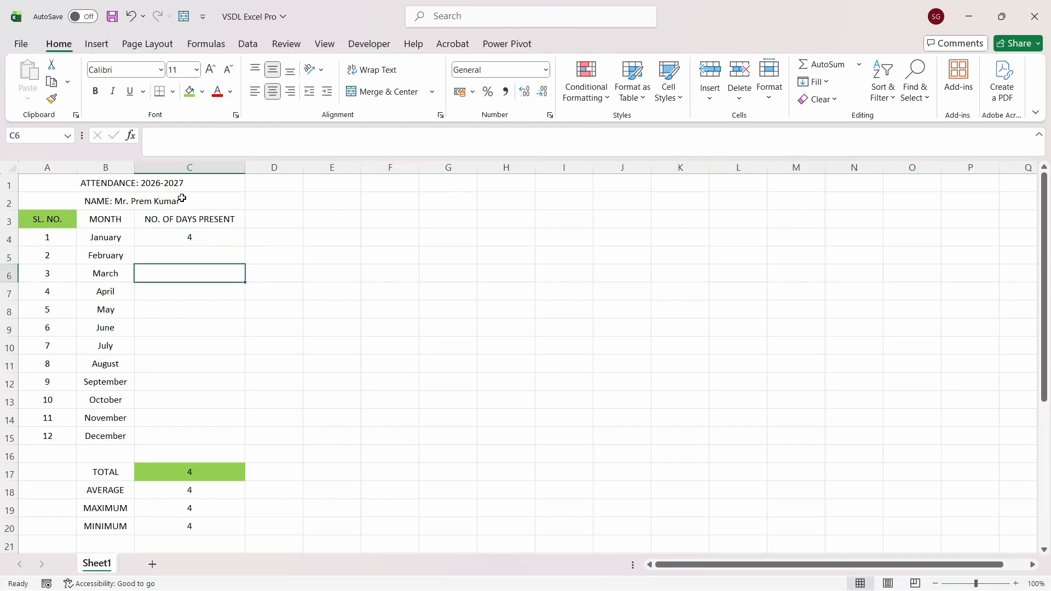
key("Down")
key("Down")
key("Down")
key("Down")
key("Down")
key("Down")
key("Down")
key("Down")
key("Down")
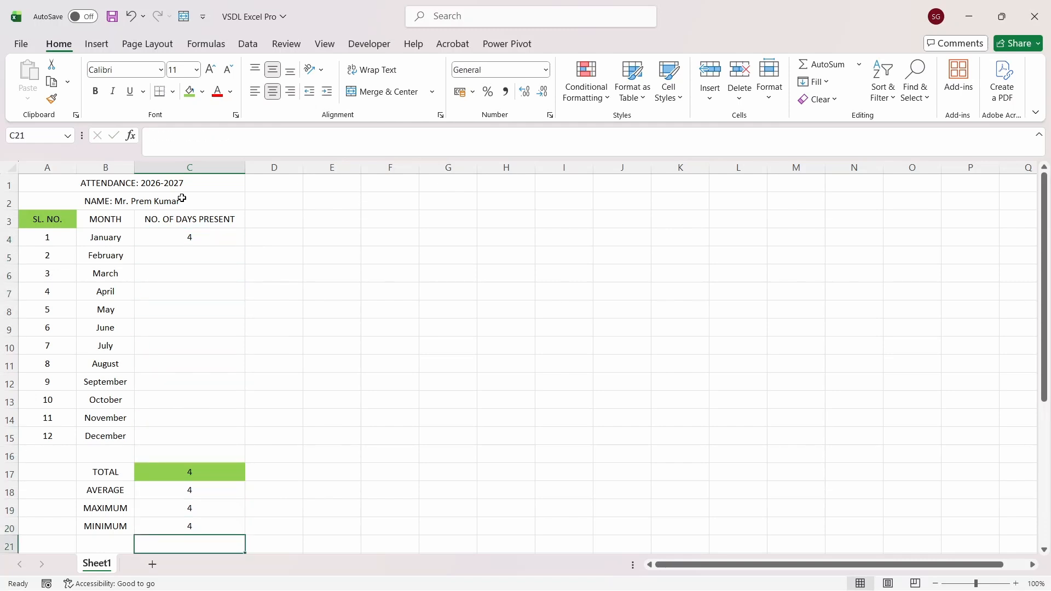
key("Up")
key("Up")
key("Up")
key("Up")
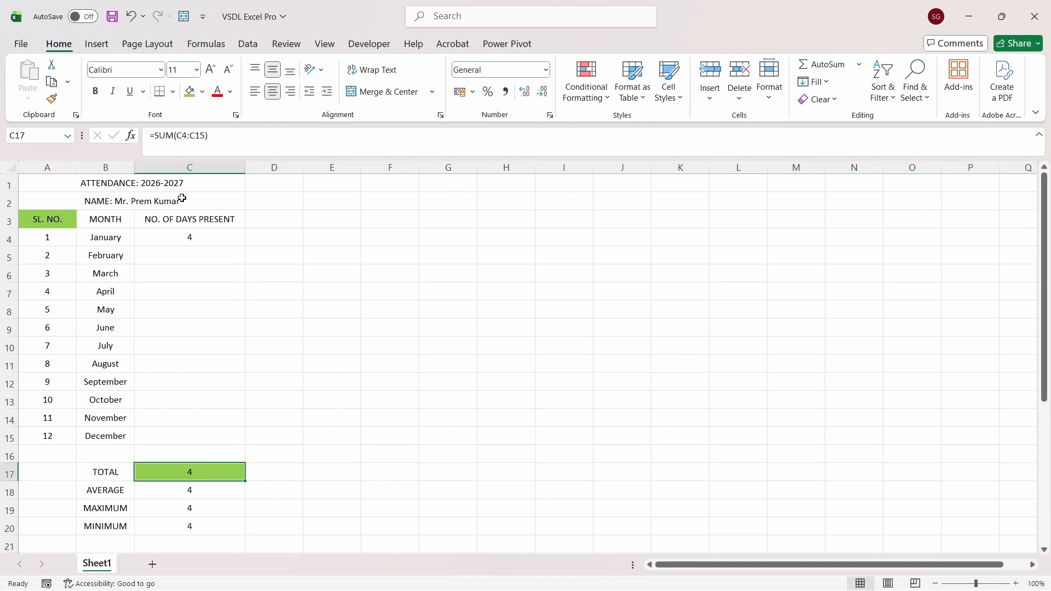
key("Down")
key("Down")
key("Down")
key("Down")
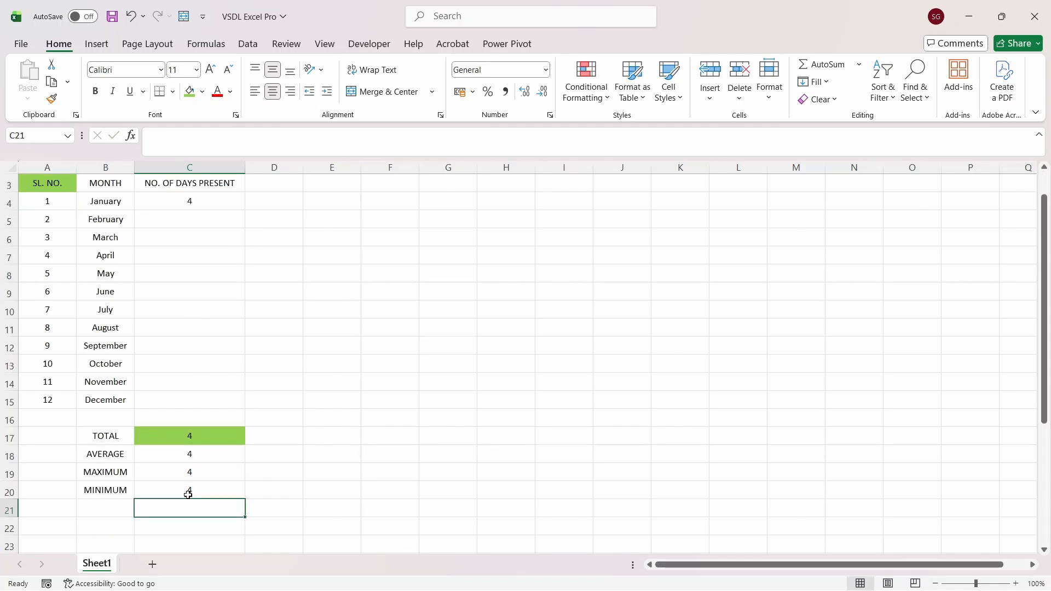